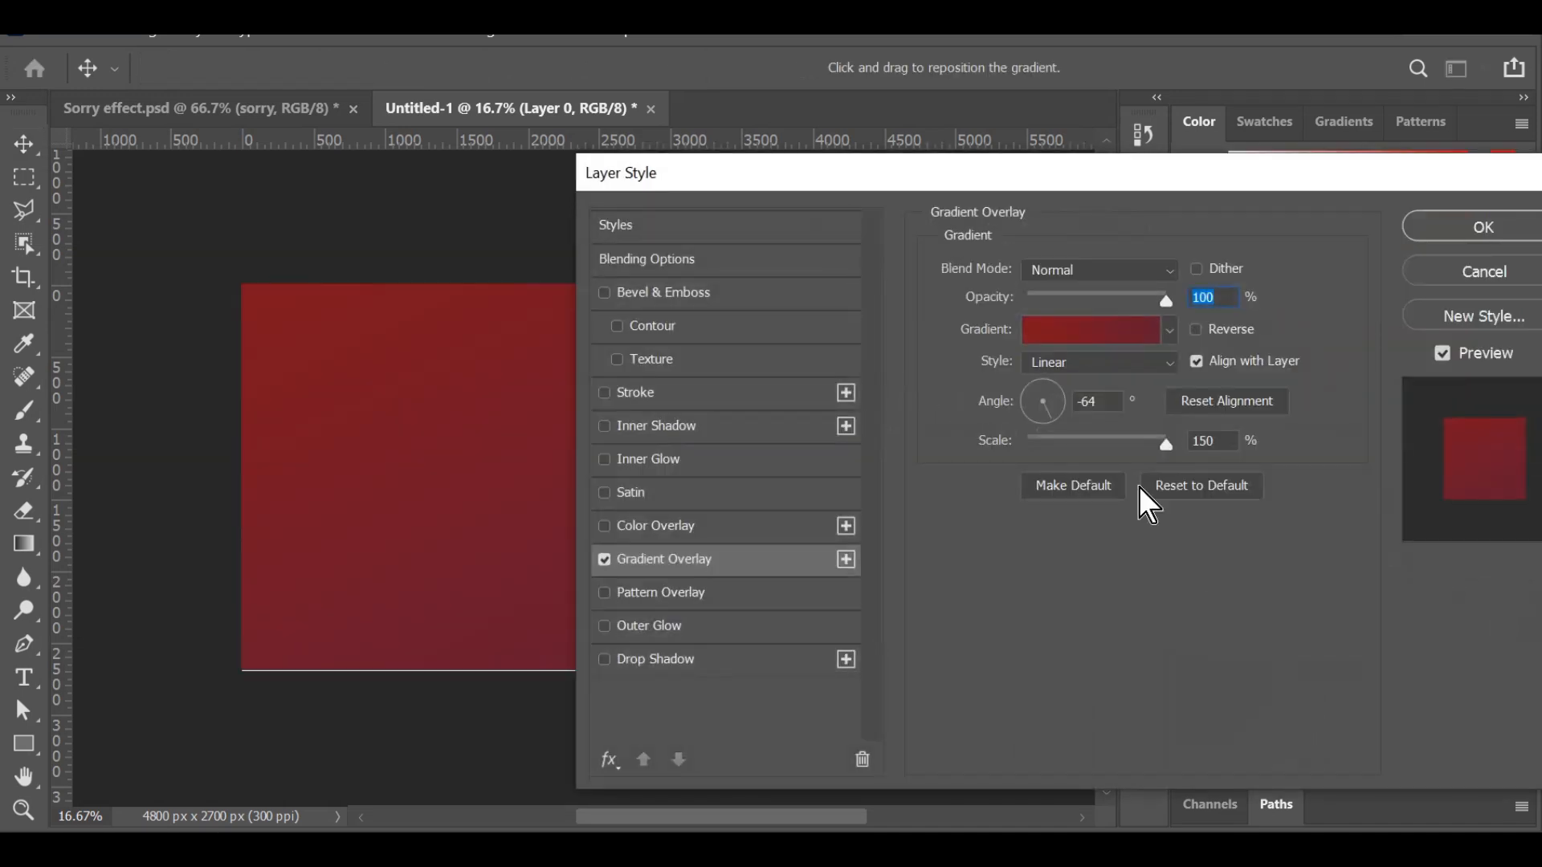
Apply the last saved gradient preset, dark red to maroon, to the background layer's Gradient Overlay.
click(1118, 342)
scroll(1125, 281, down, 5)
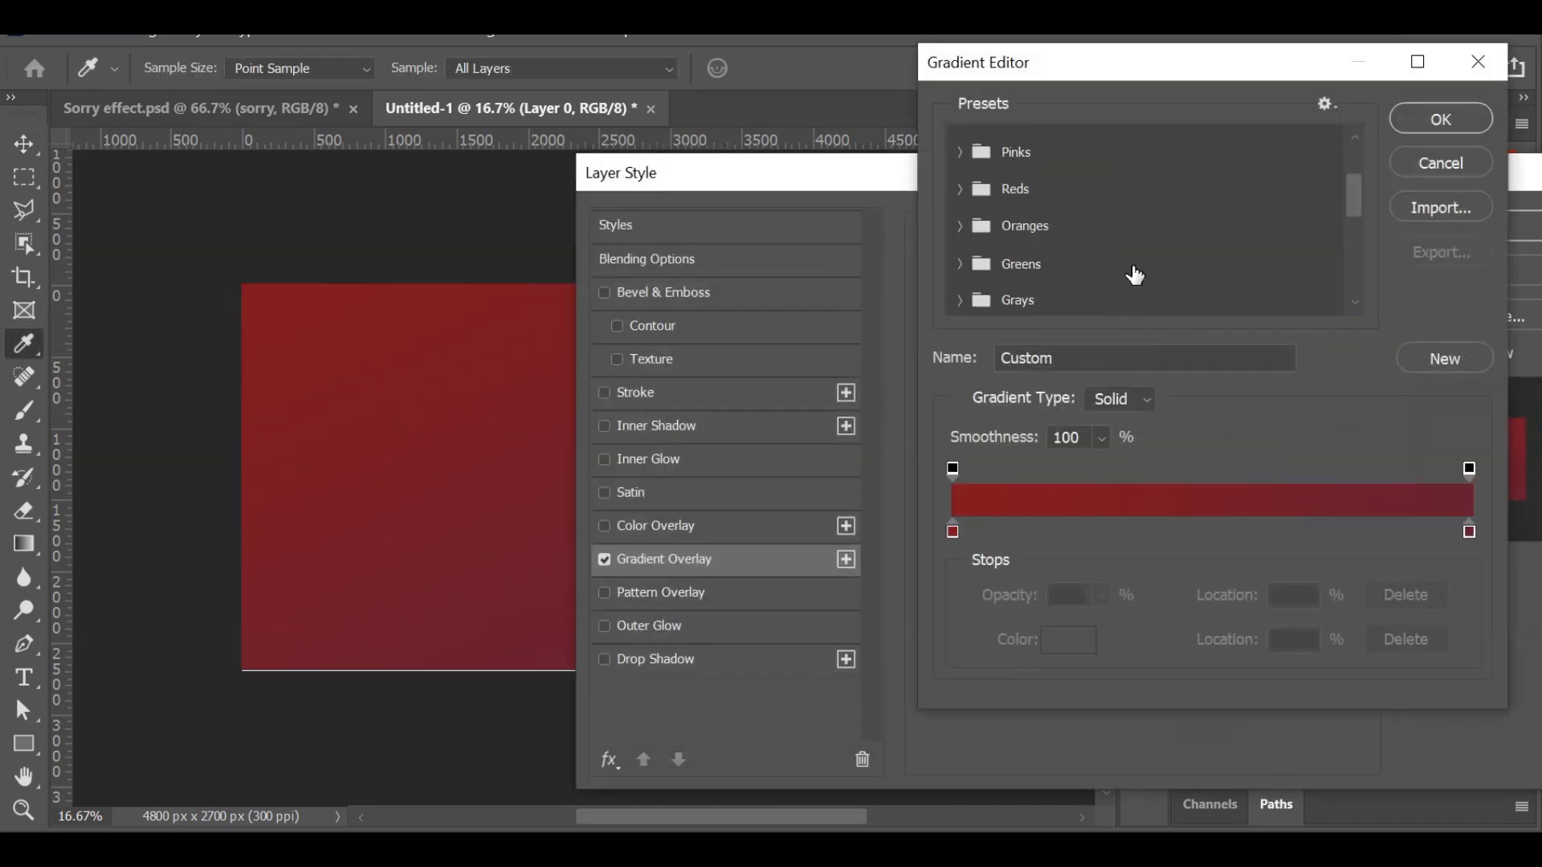
scroll(1135, 277, down, 3)
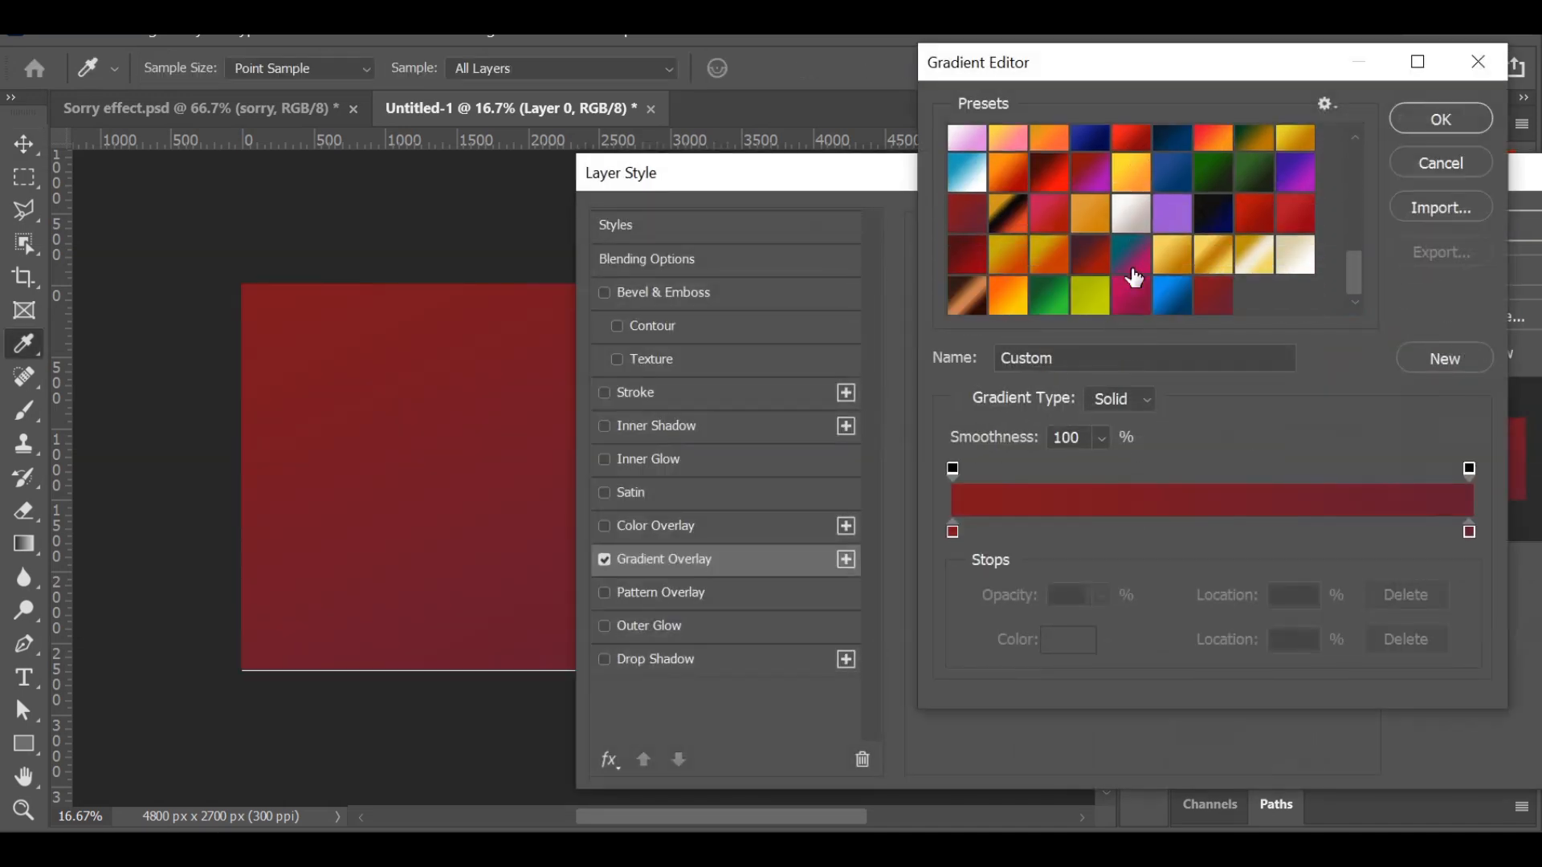
click(1216, 295)
click(1439, 129)
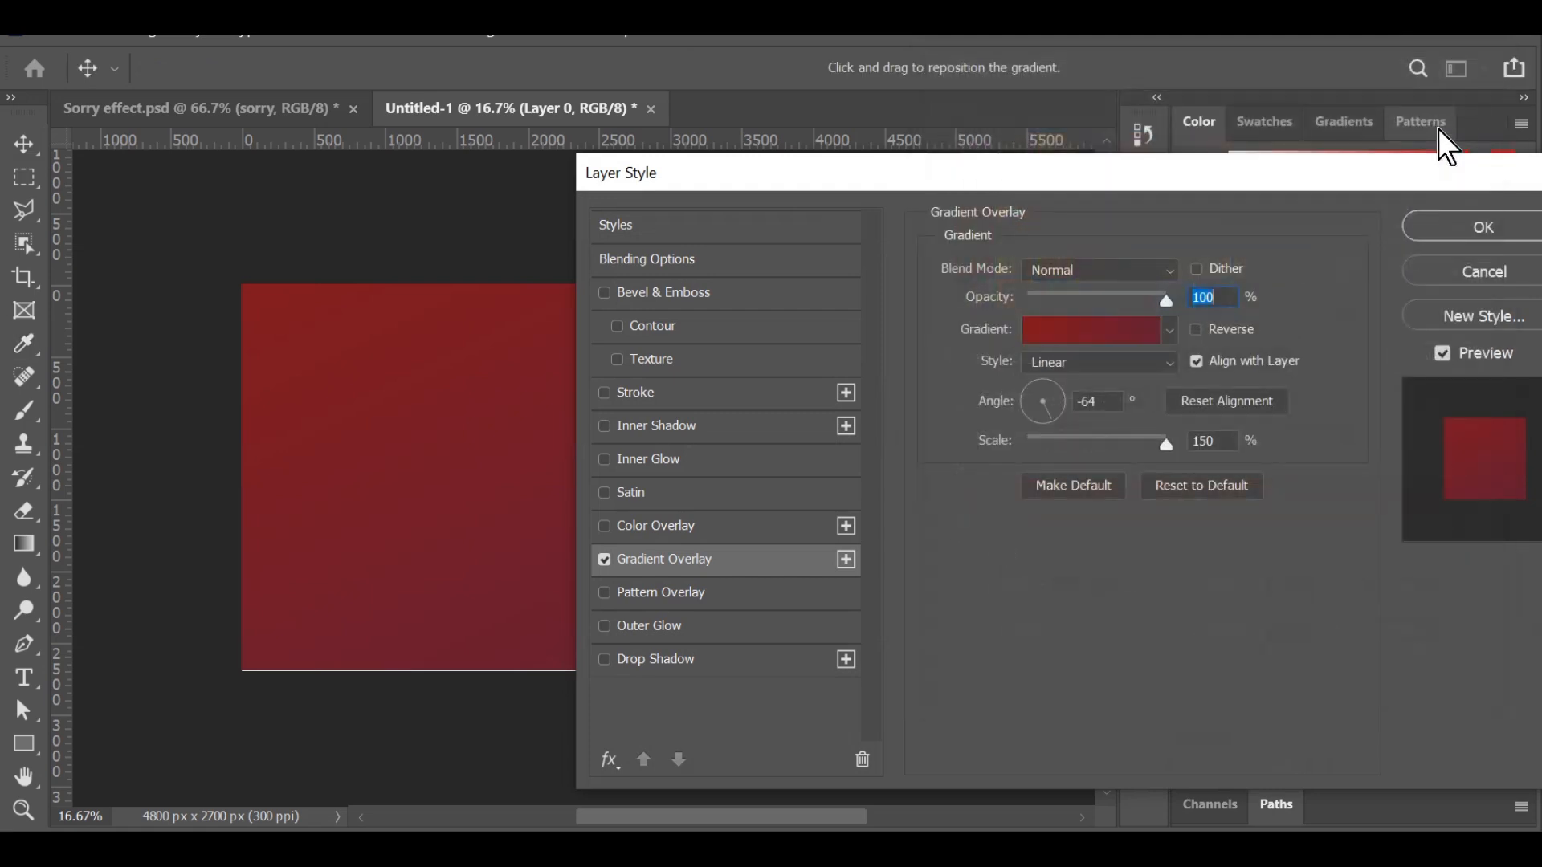
click(1467, 217)
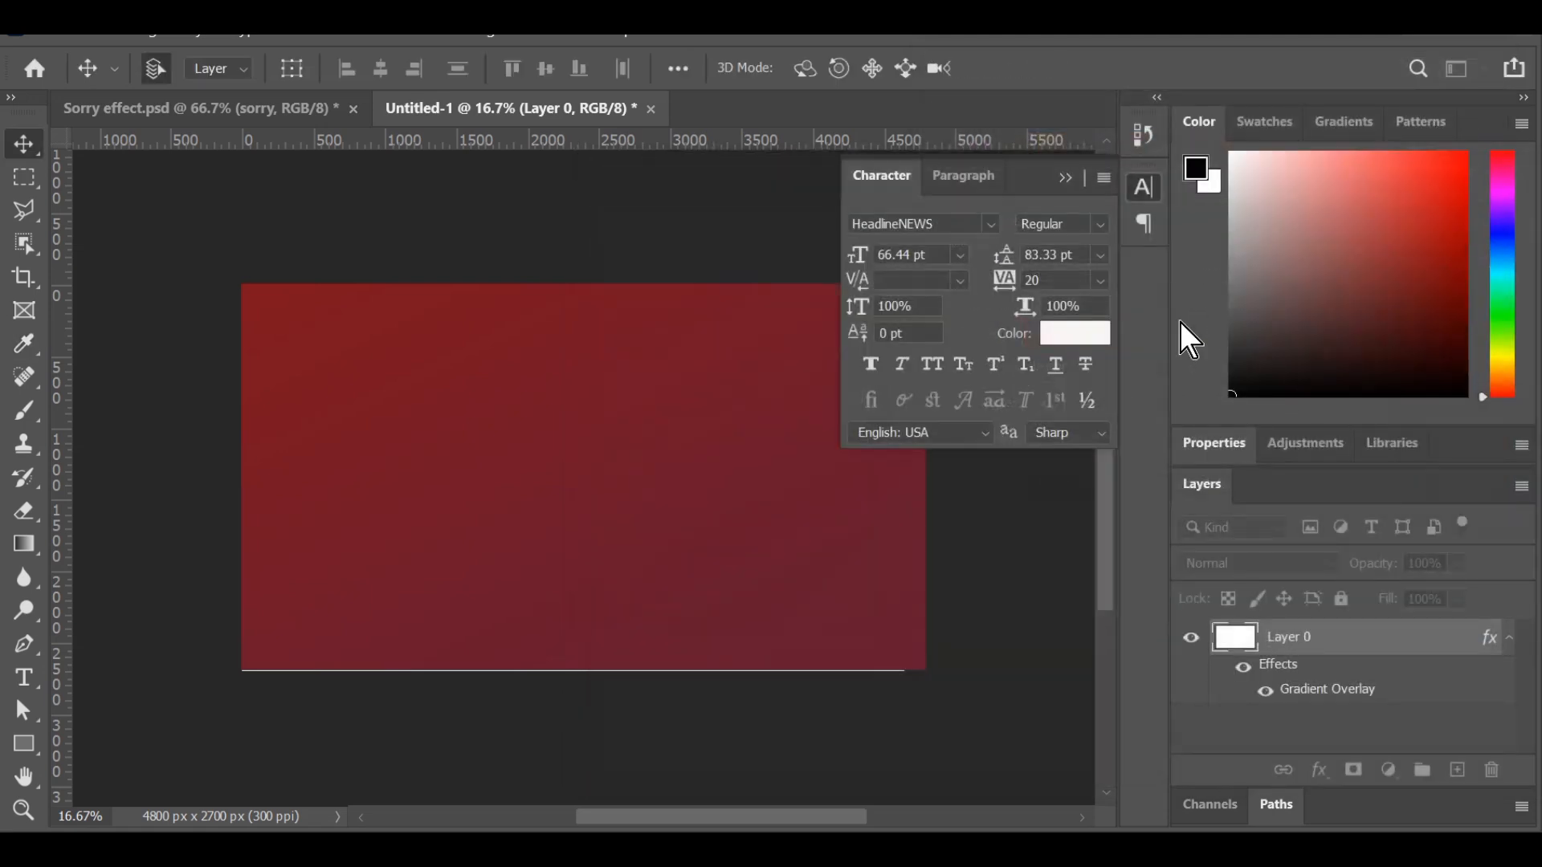
Add the horizontal text "SORRY" in white HeadlineNEWS near the canvas's left edge at mid-height.
click(21, 676)
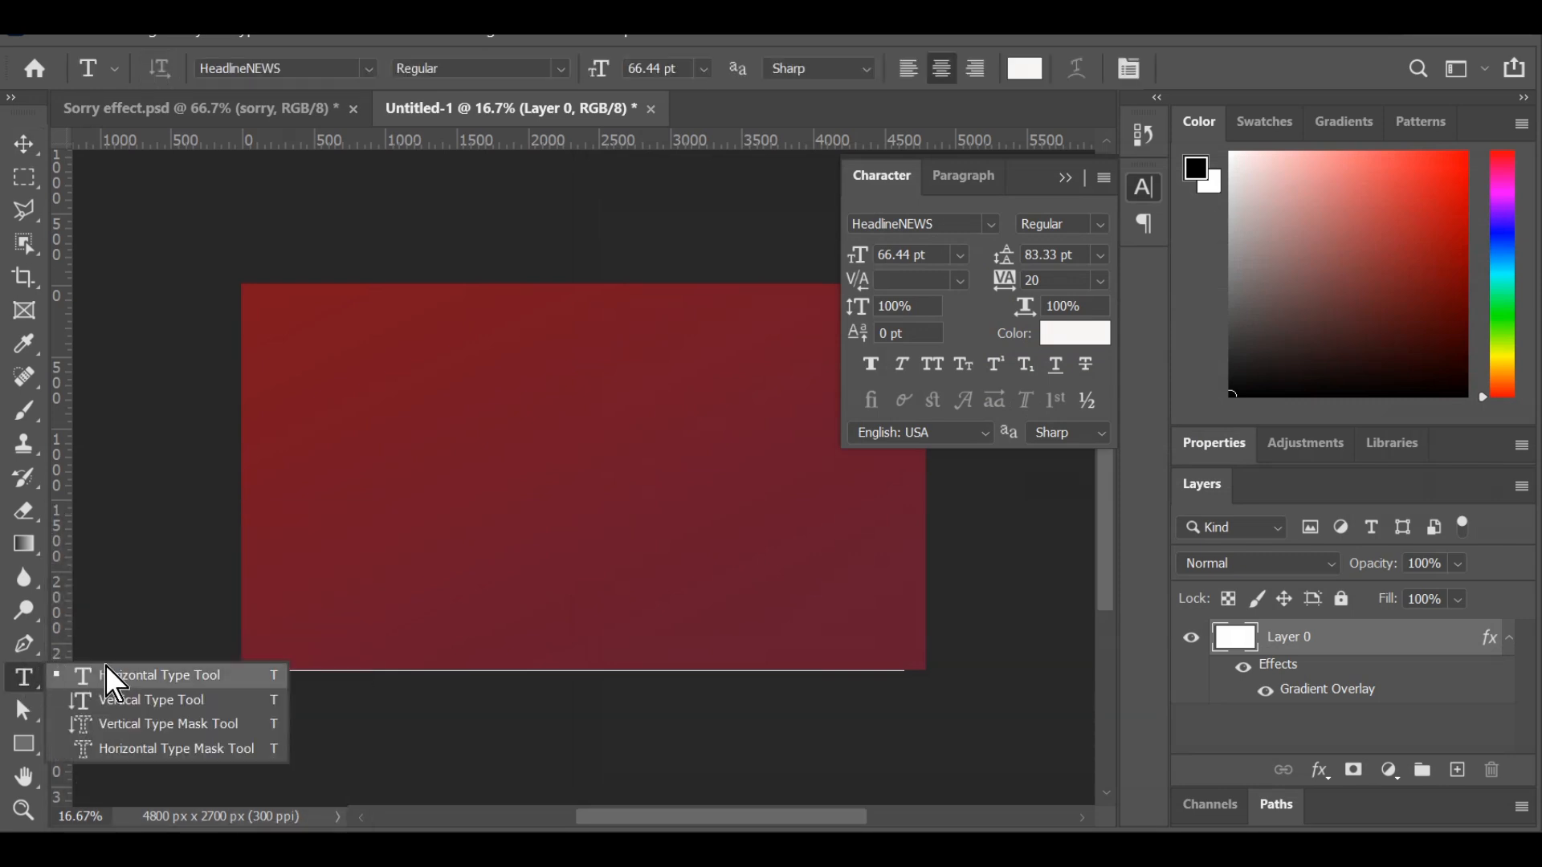
click(129, 674)
click(363, 487)
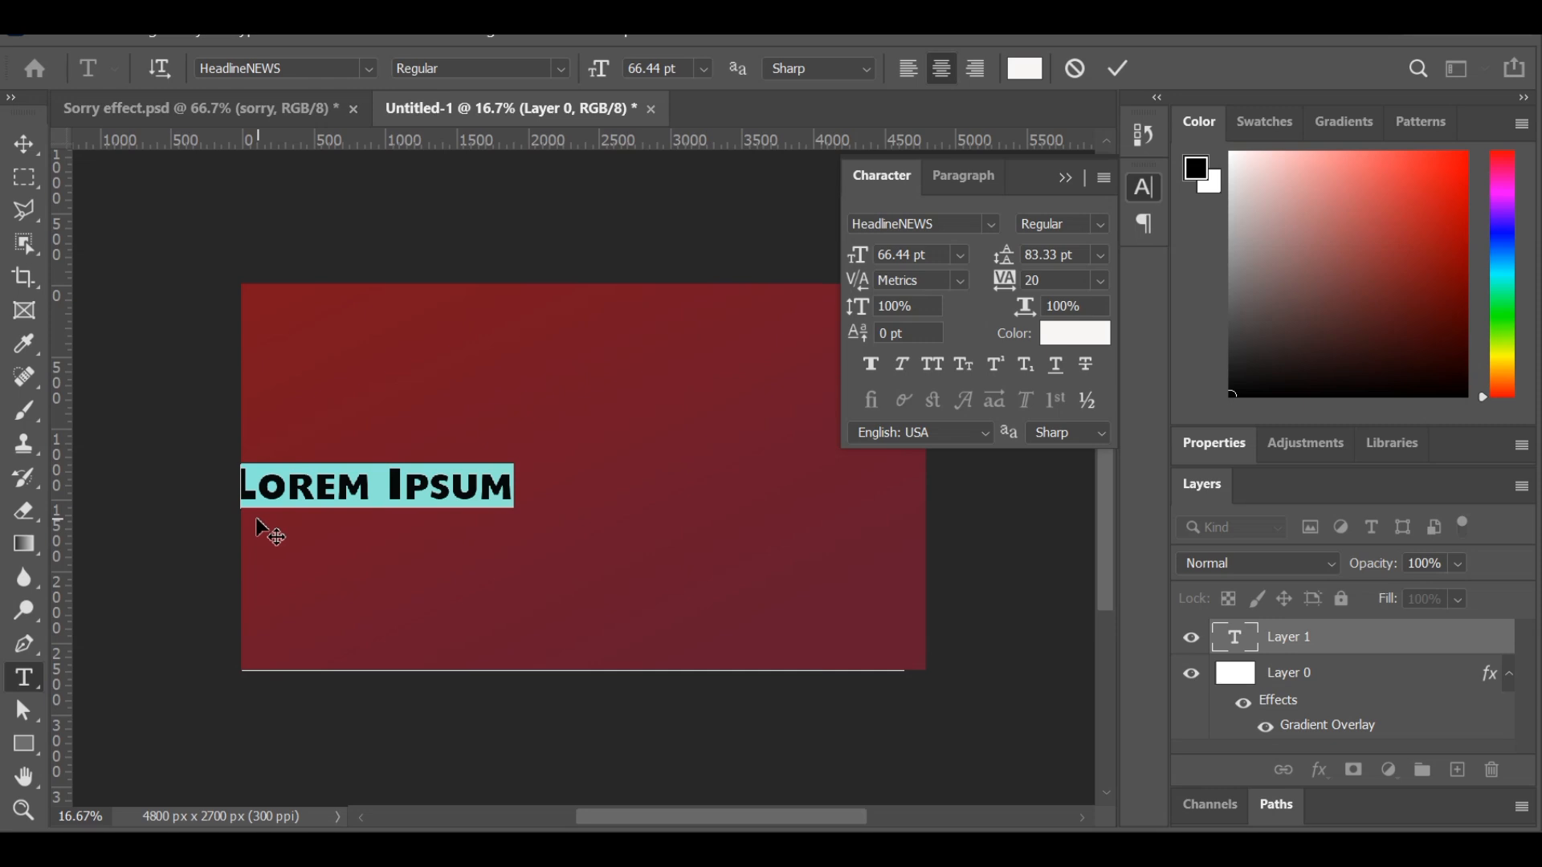
key(BackSpace)
text(SORRR)
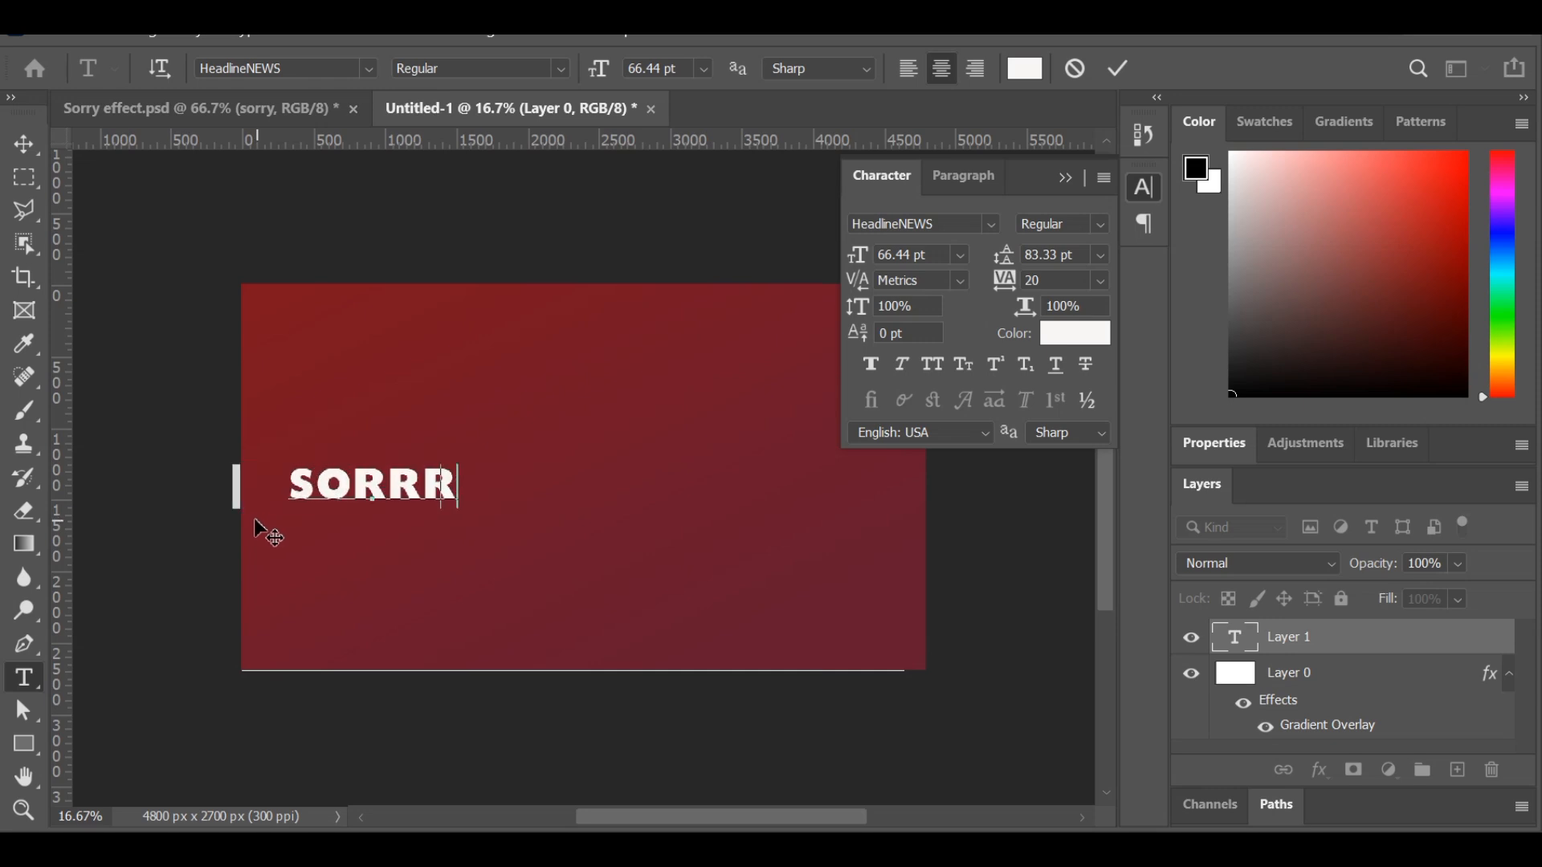
key(BackSpace)
text(Y)
click(1114, 72)
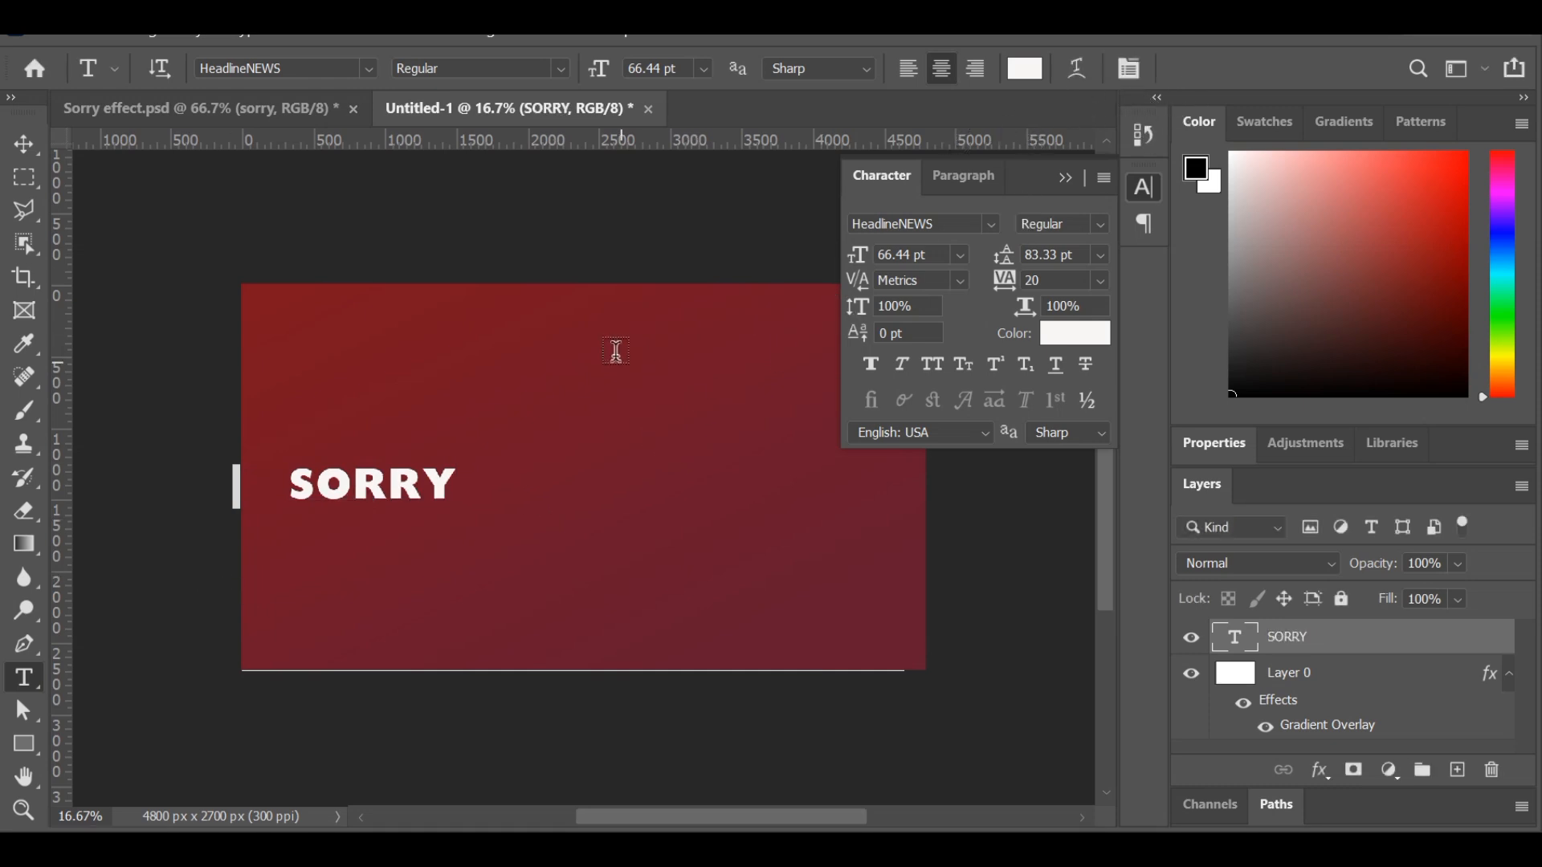
Move the SORRY text rightward toward the canvas centre, to about X 1866 px and Y 1435 px.
key(ctrl+t)
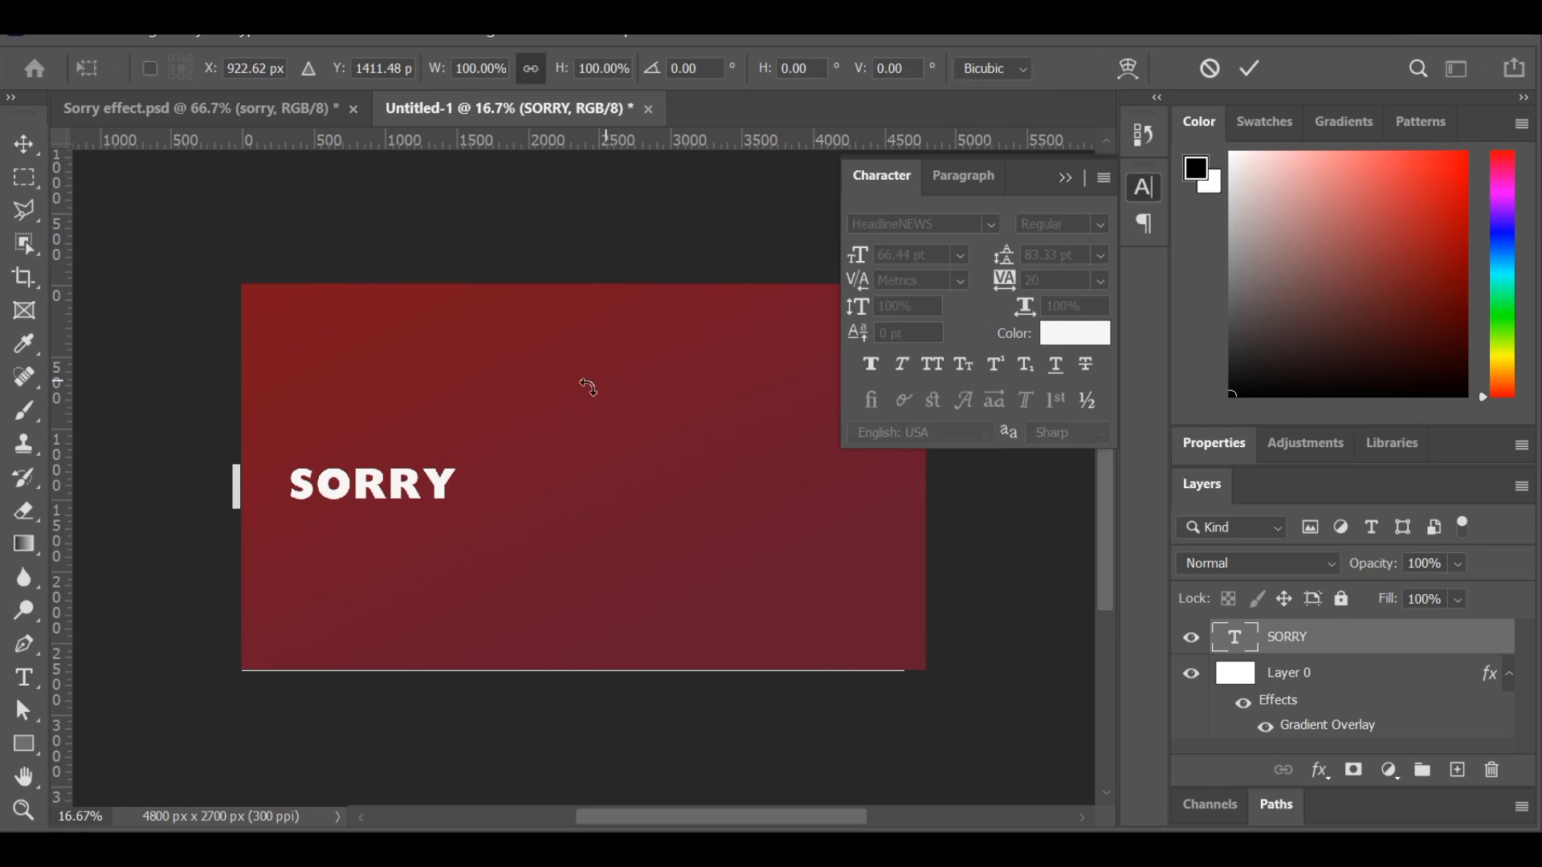
click(30, 147)
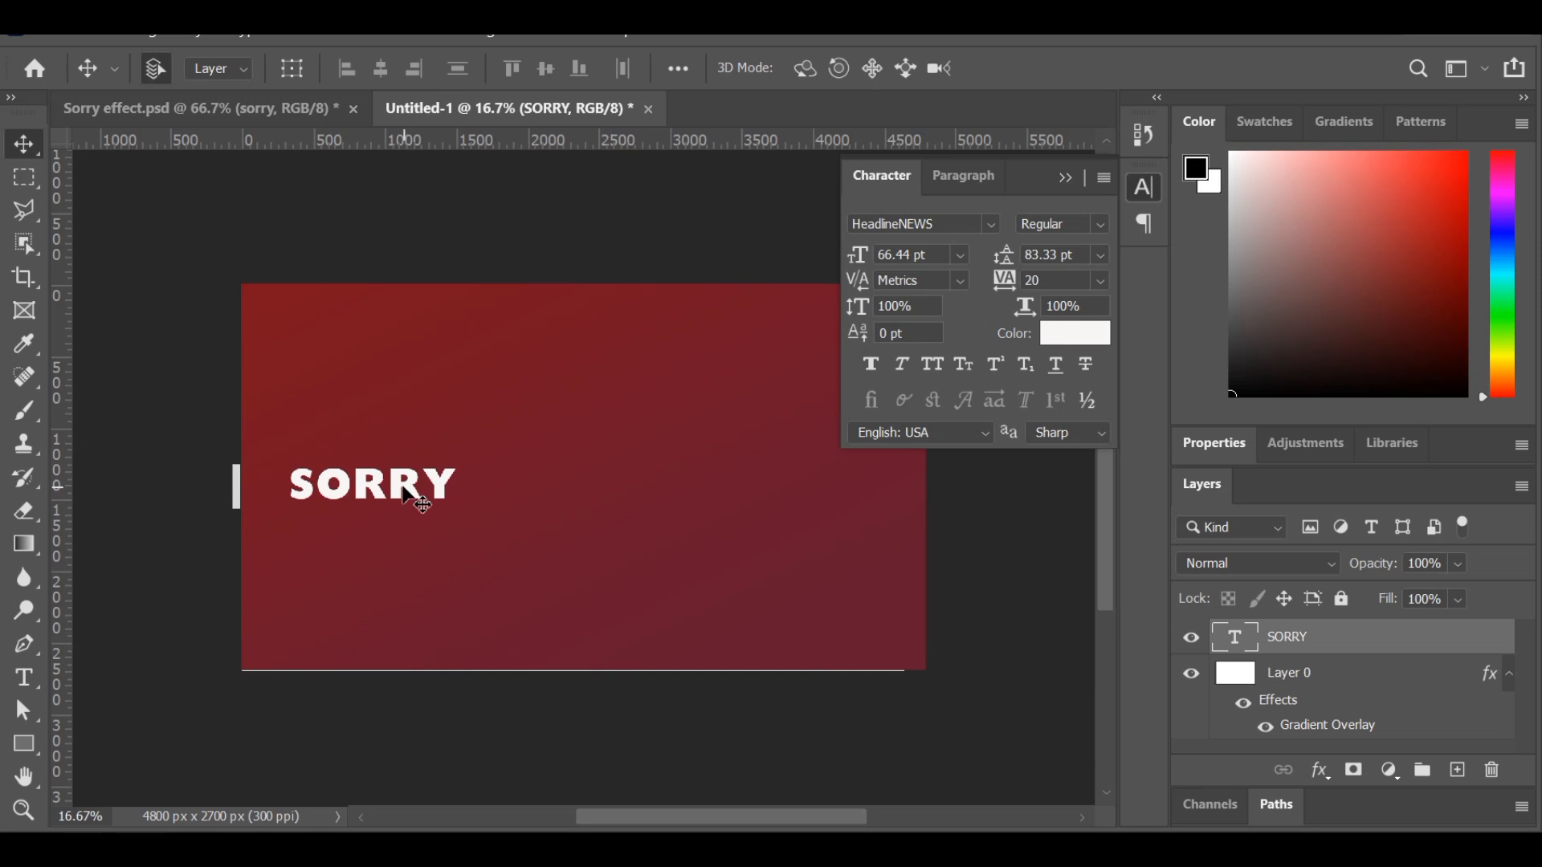
key(Delete)
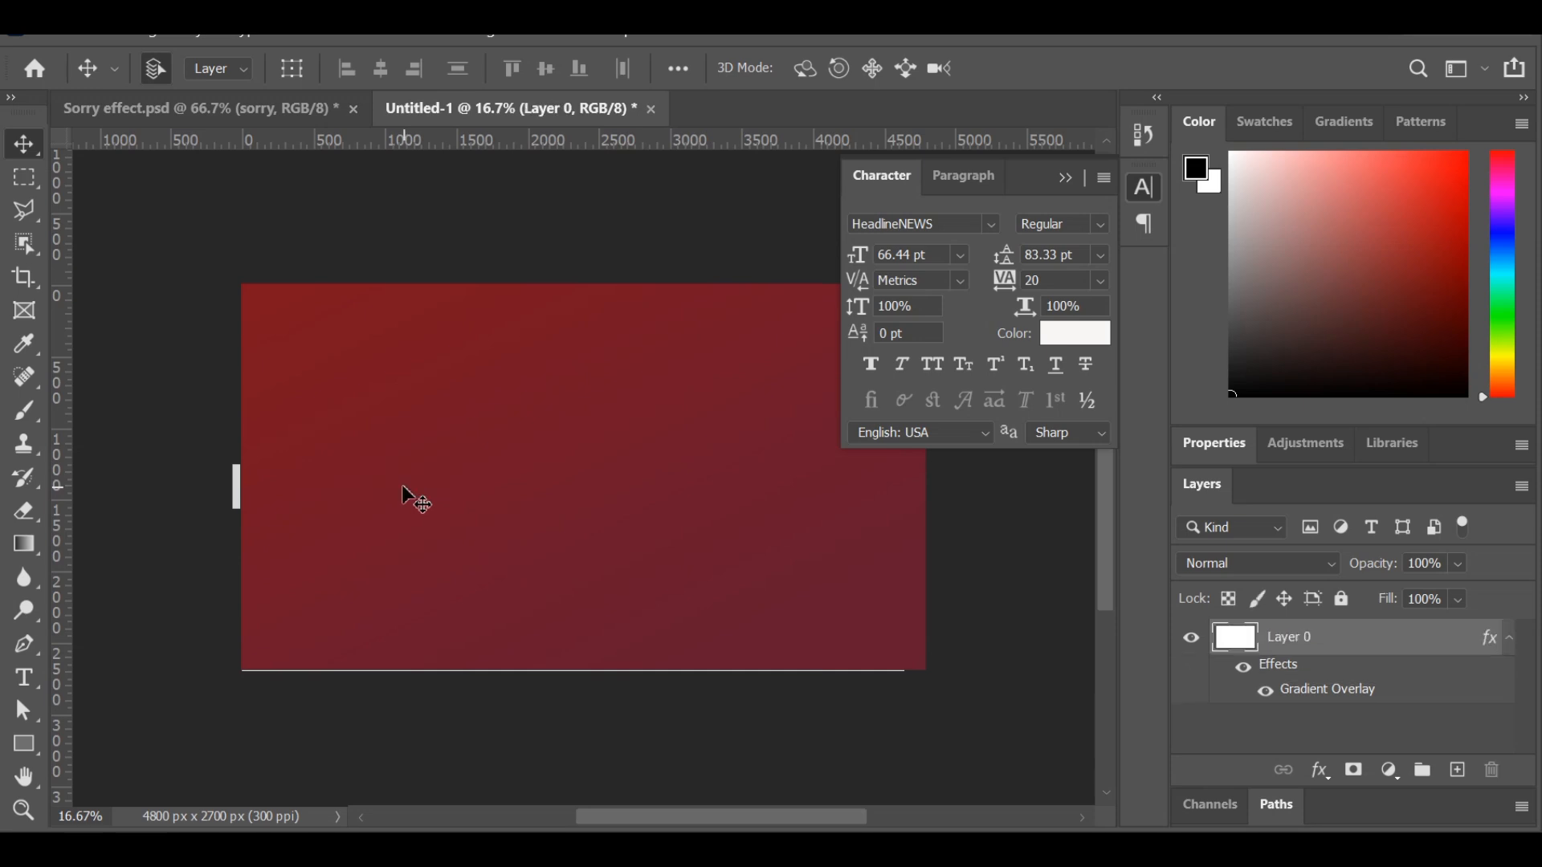
key(ctrl+z)
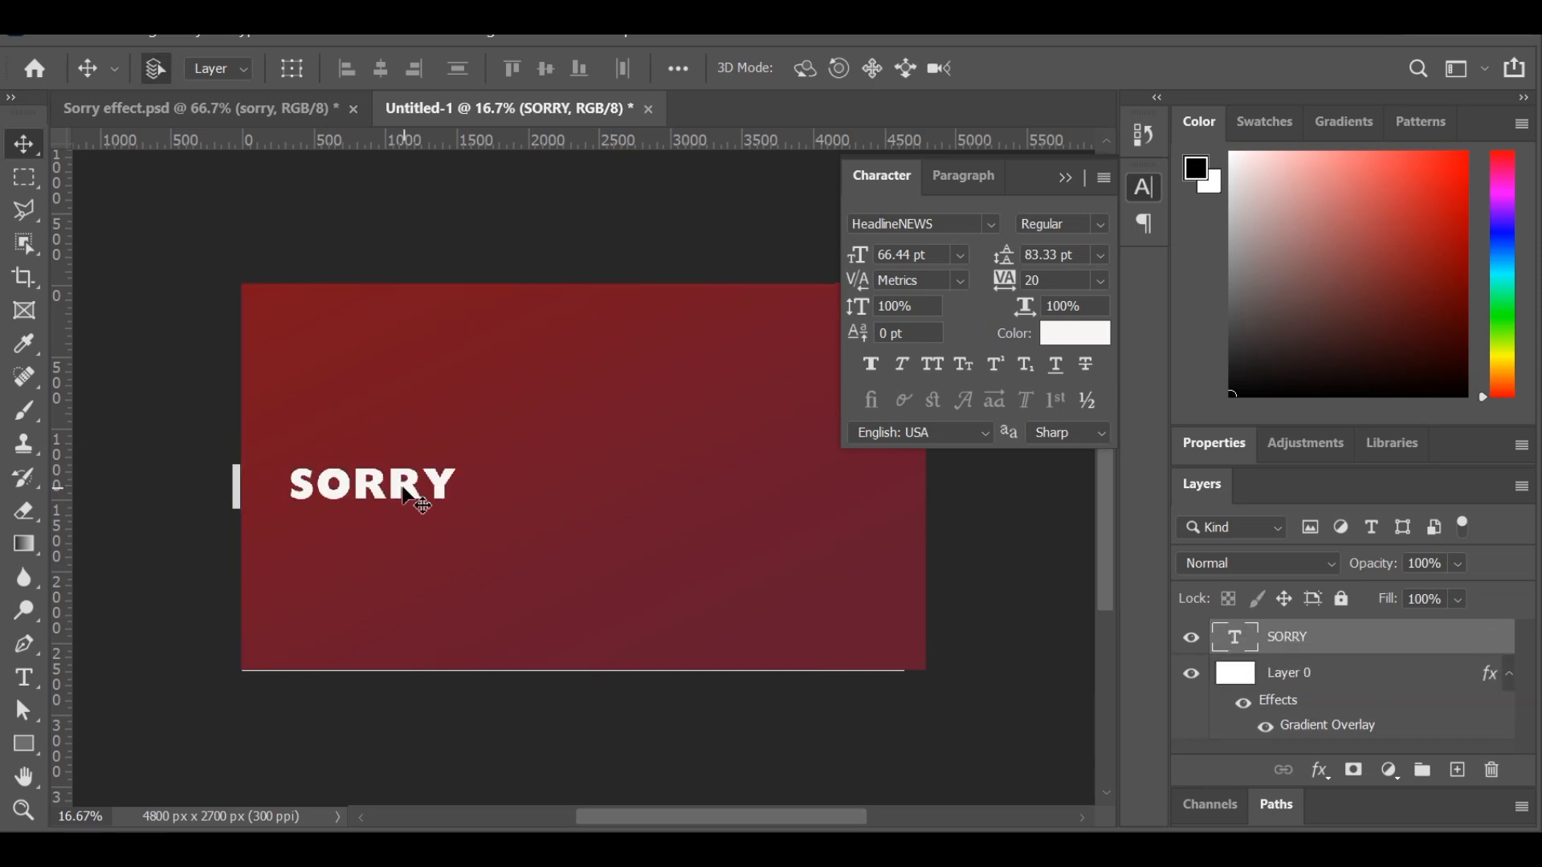
drag(402, 487, 561, 498)
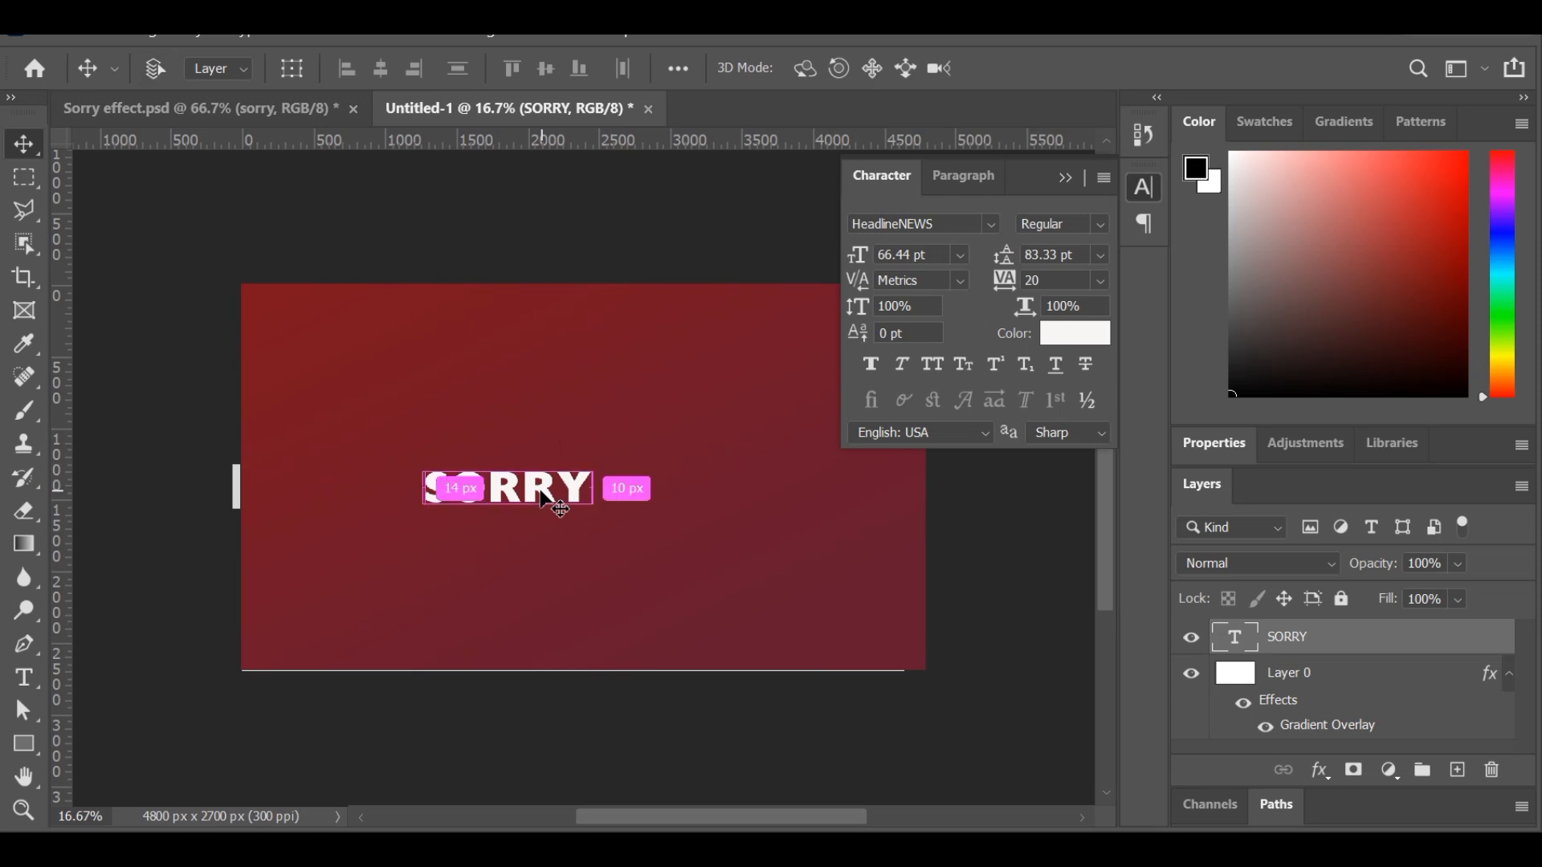
Scale the SORRY text proportionally to about 348% so it spans most of the canvas width.
key(ctrl+t)
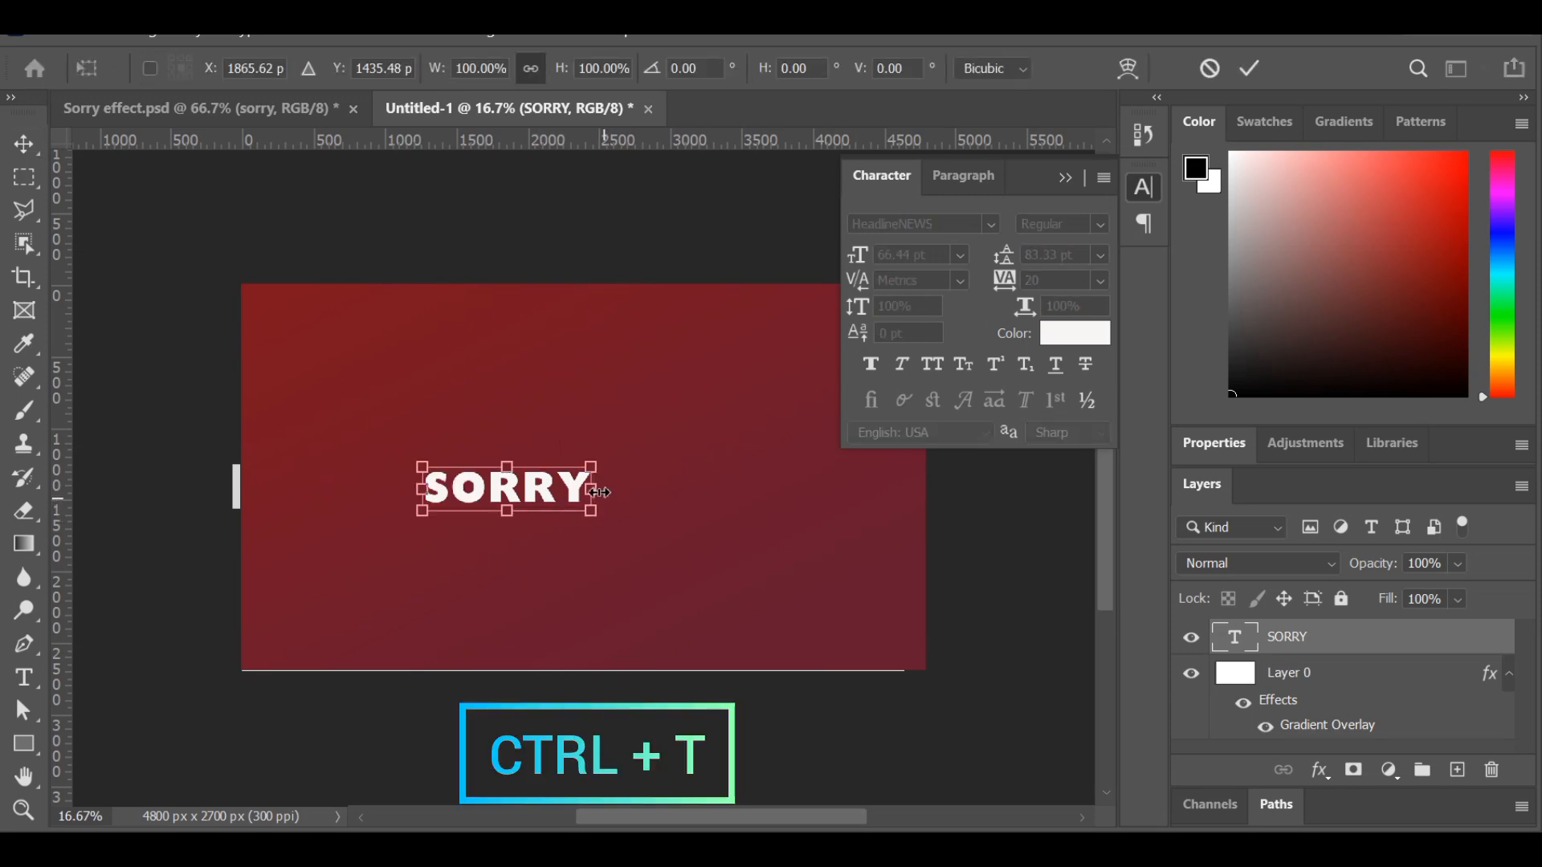
drag(661, 488, 886, 495)
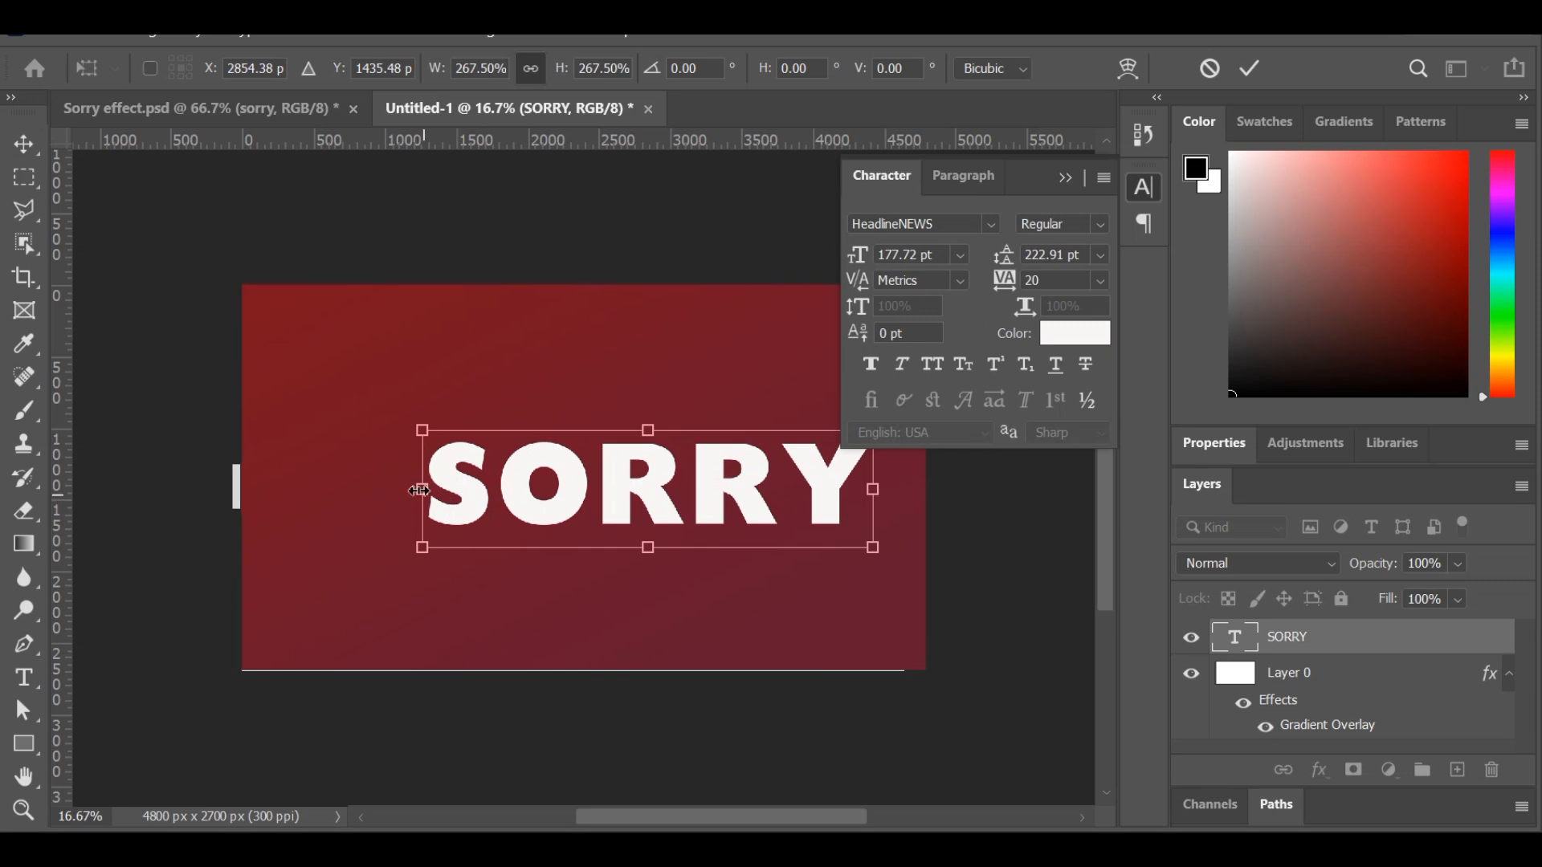
drag(419, 491, 285, 491)
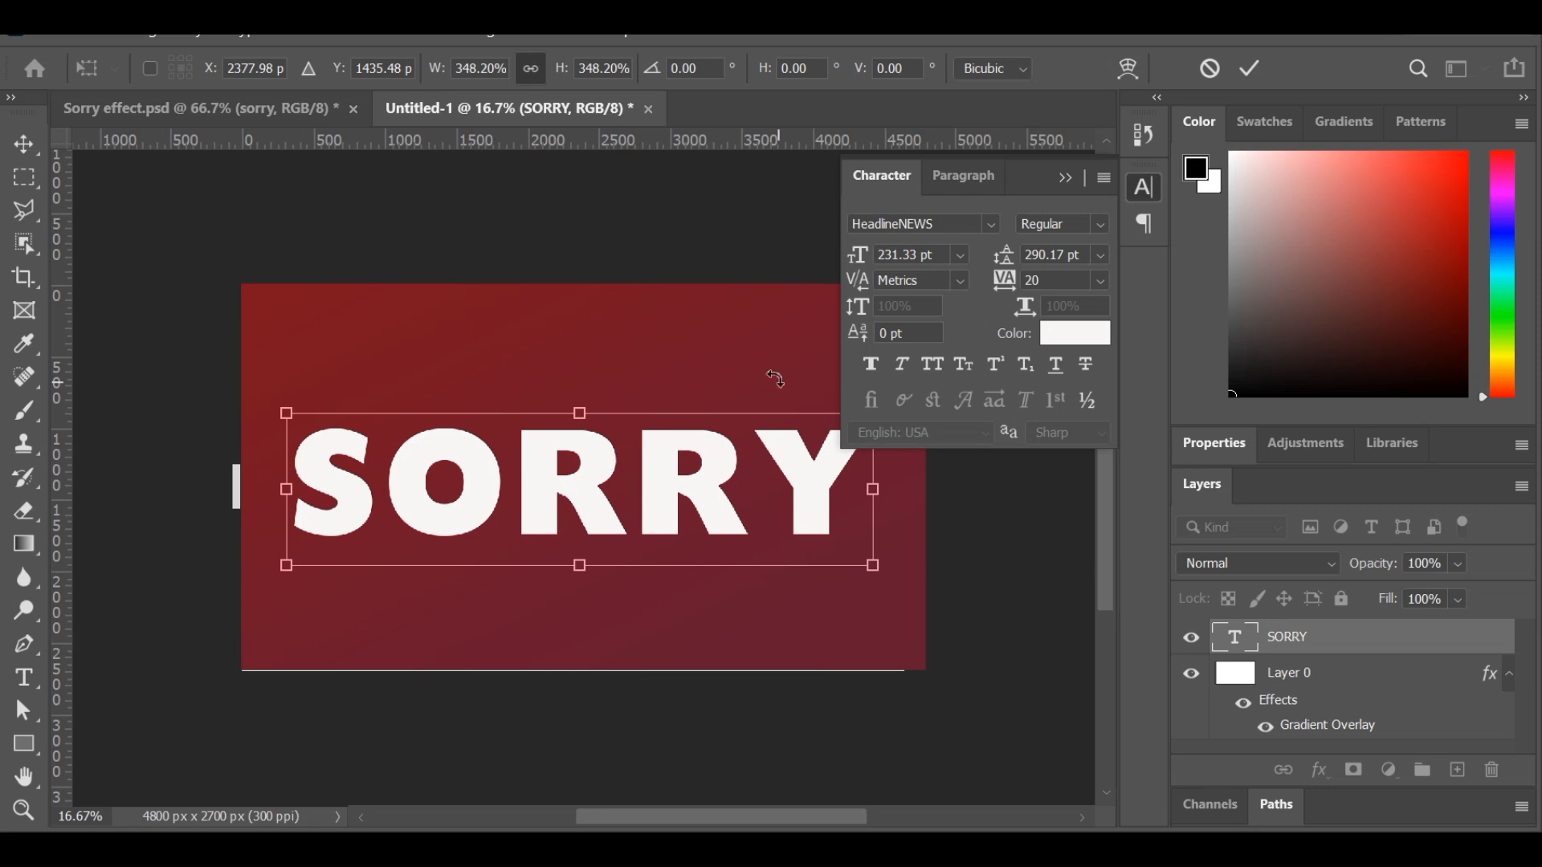
click(1246, 72)
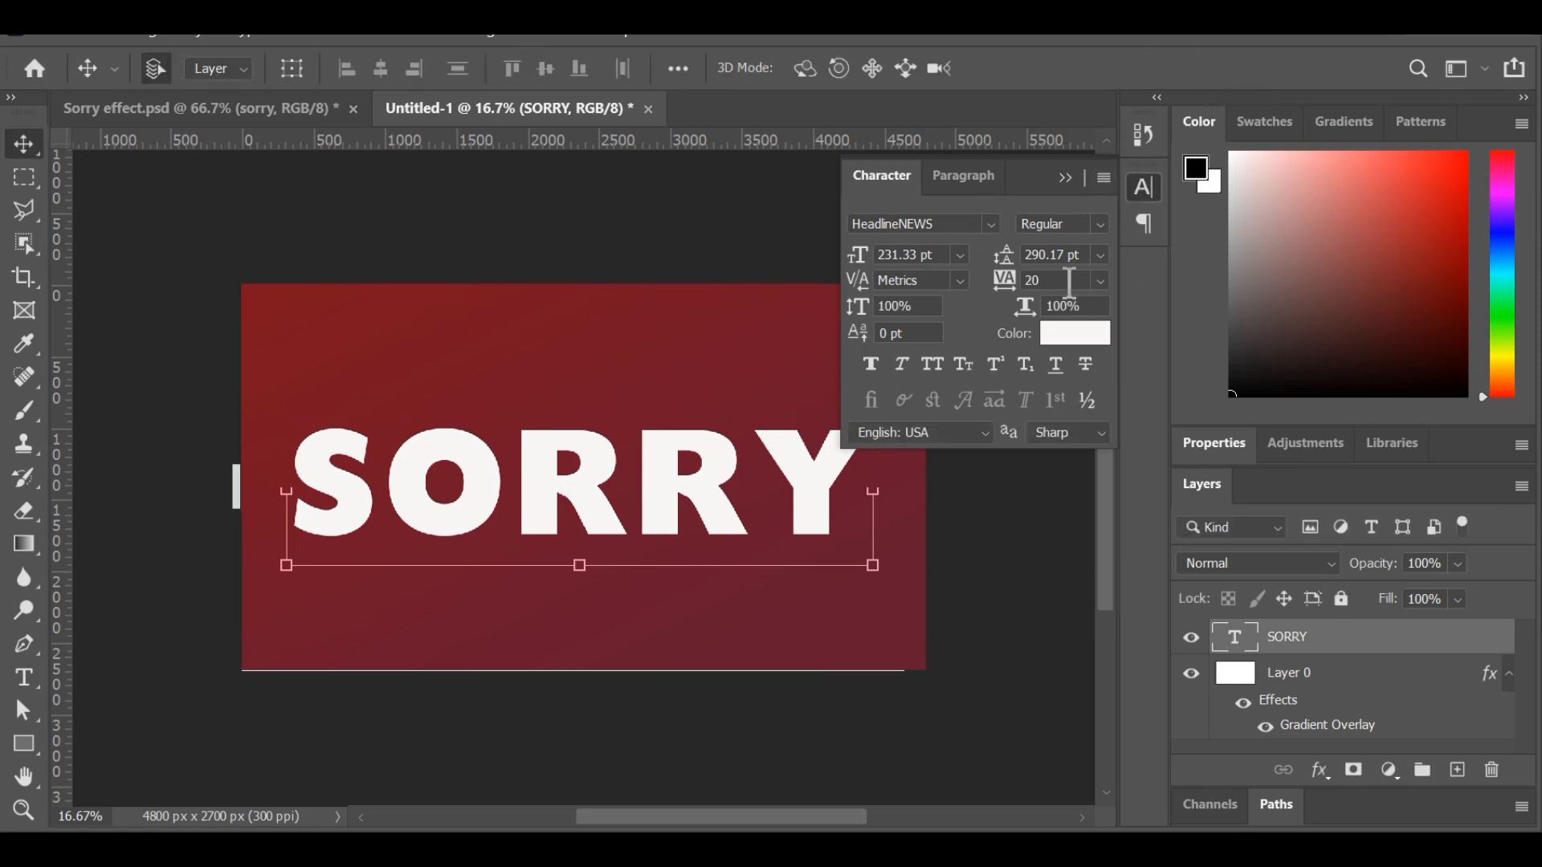
Give the SORRY text a black drop shadow with 100% opacity, 38 px distance, 16% spread and 68 px size.
click(1319, 771)
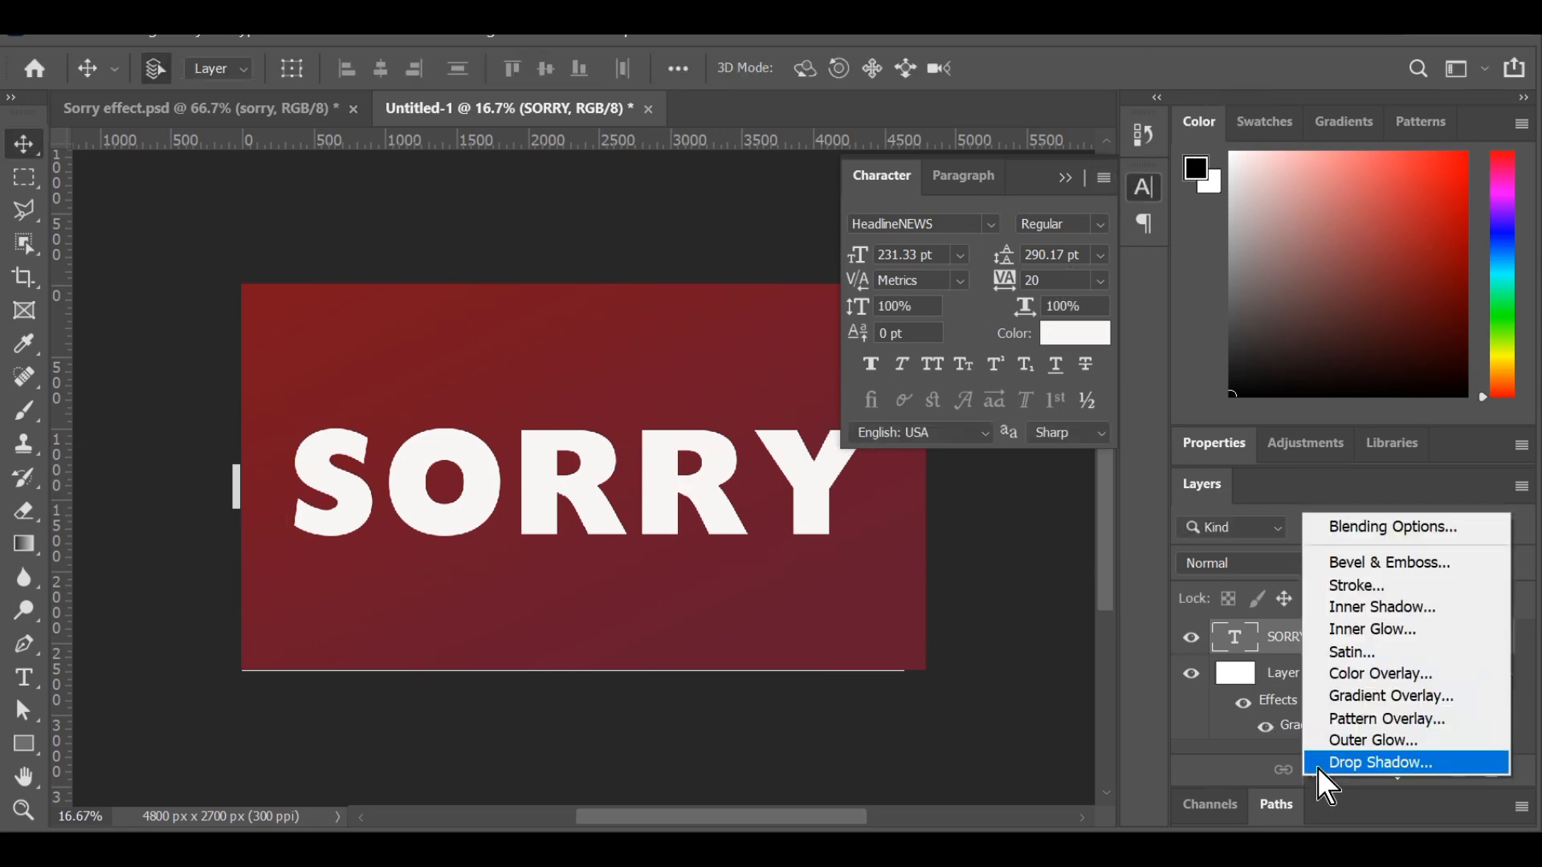
click(1362, 763)
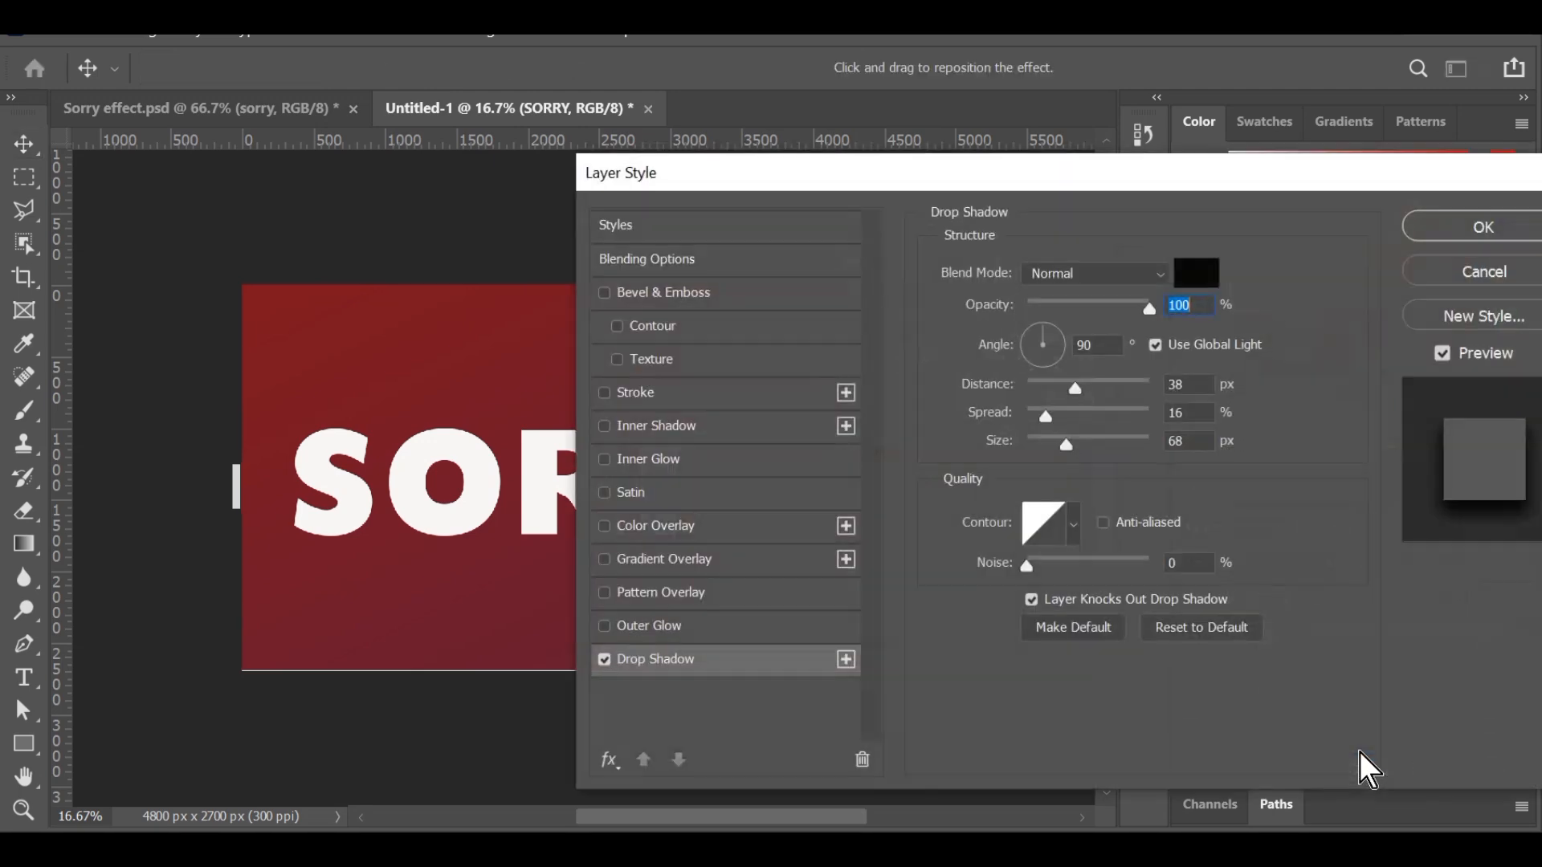
click(1434, 221)
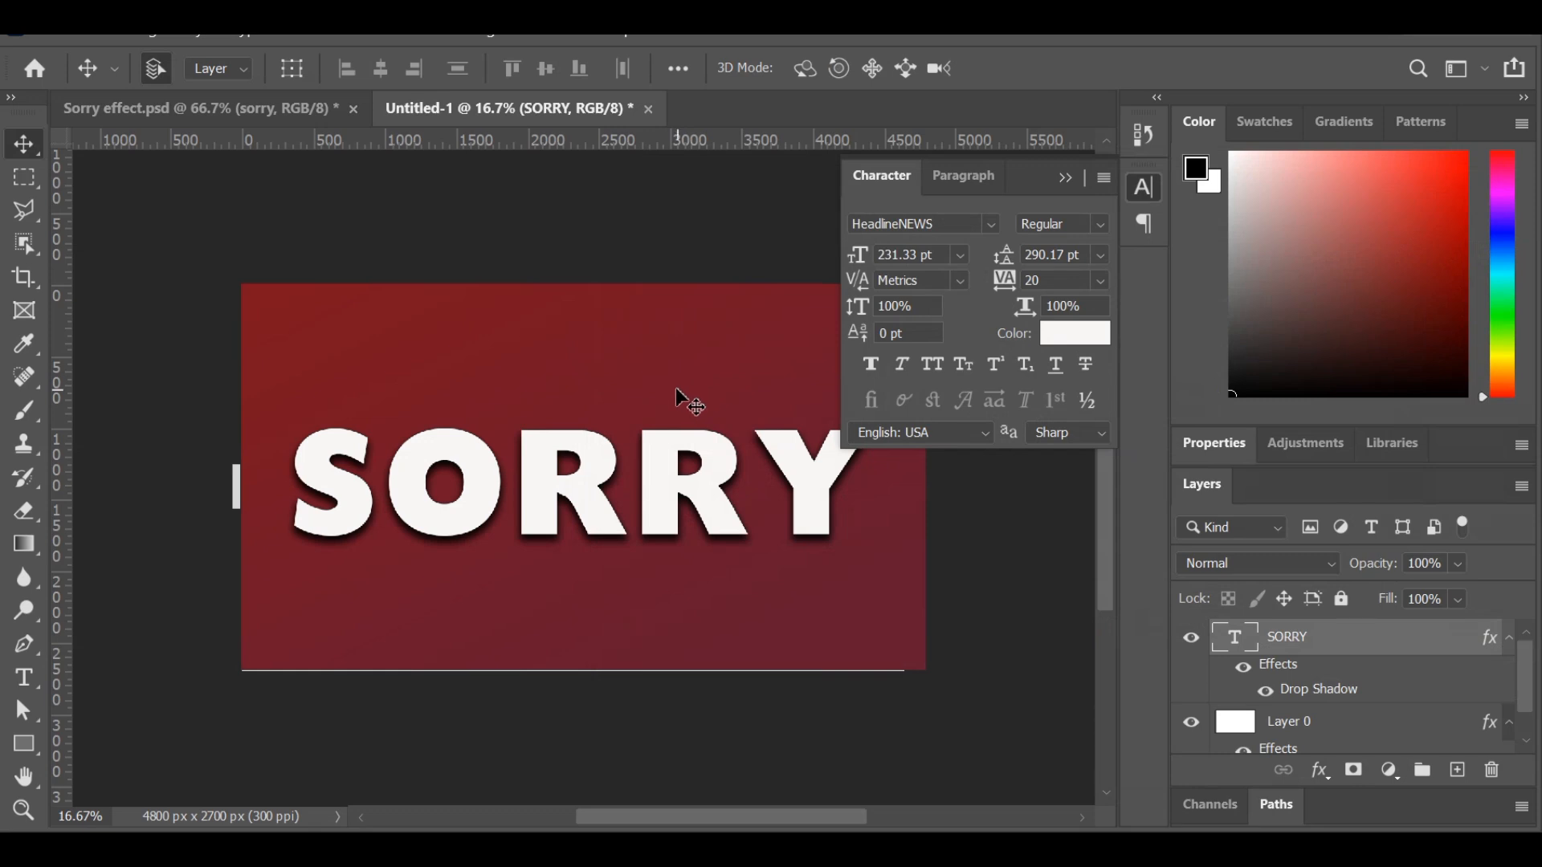
Nudge the SORRY text slightly upward and convert its layer to a shape.
drag(584, 486, 586, 474)
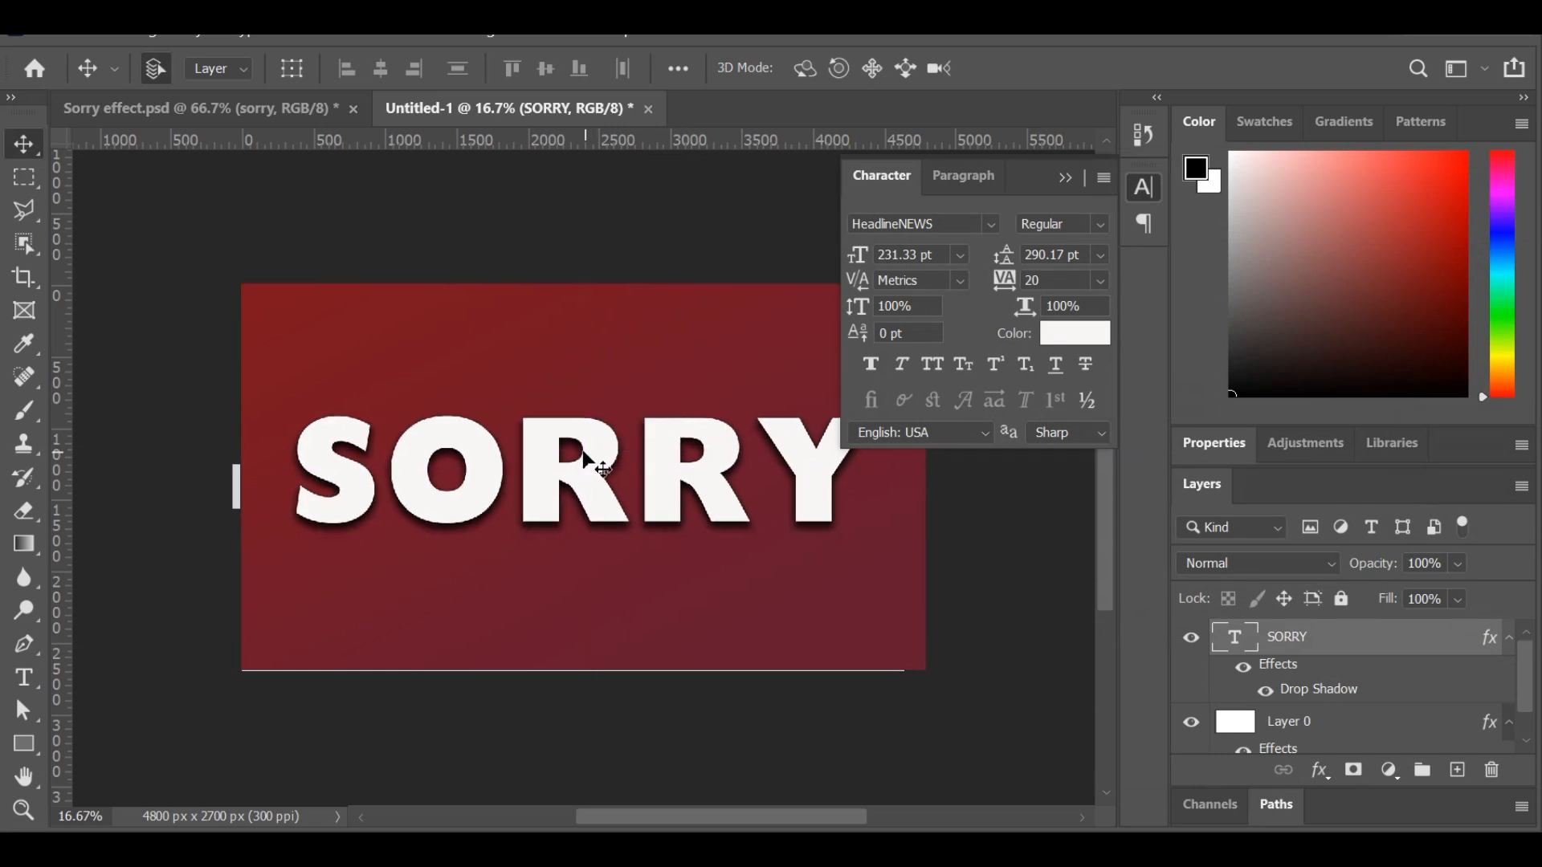
right_click(1318, 642)
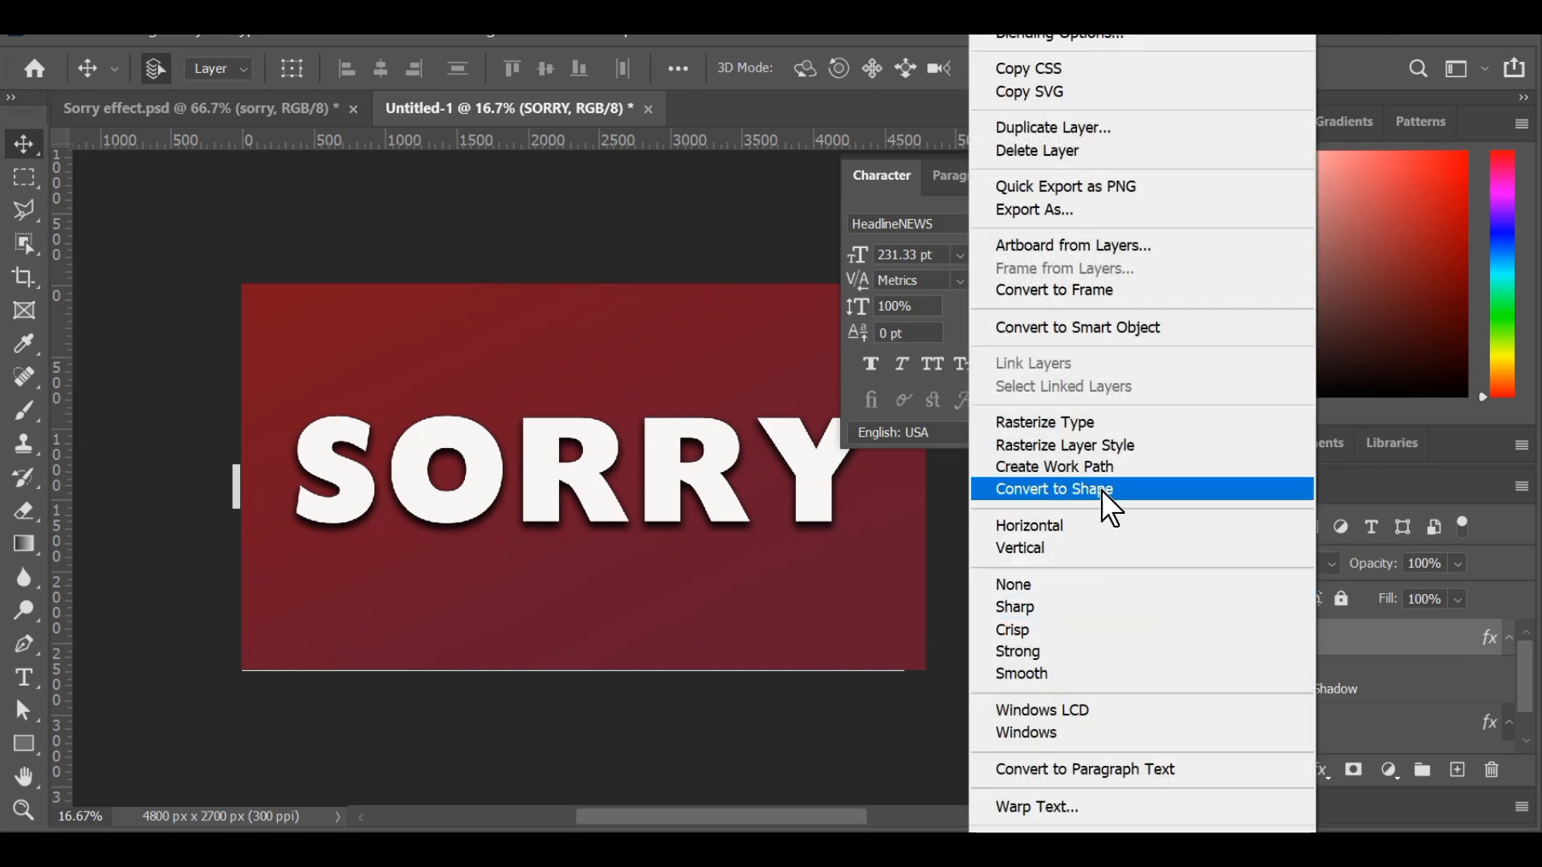
click(1049, 492)
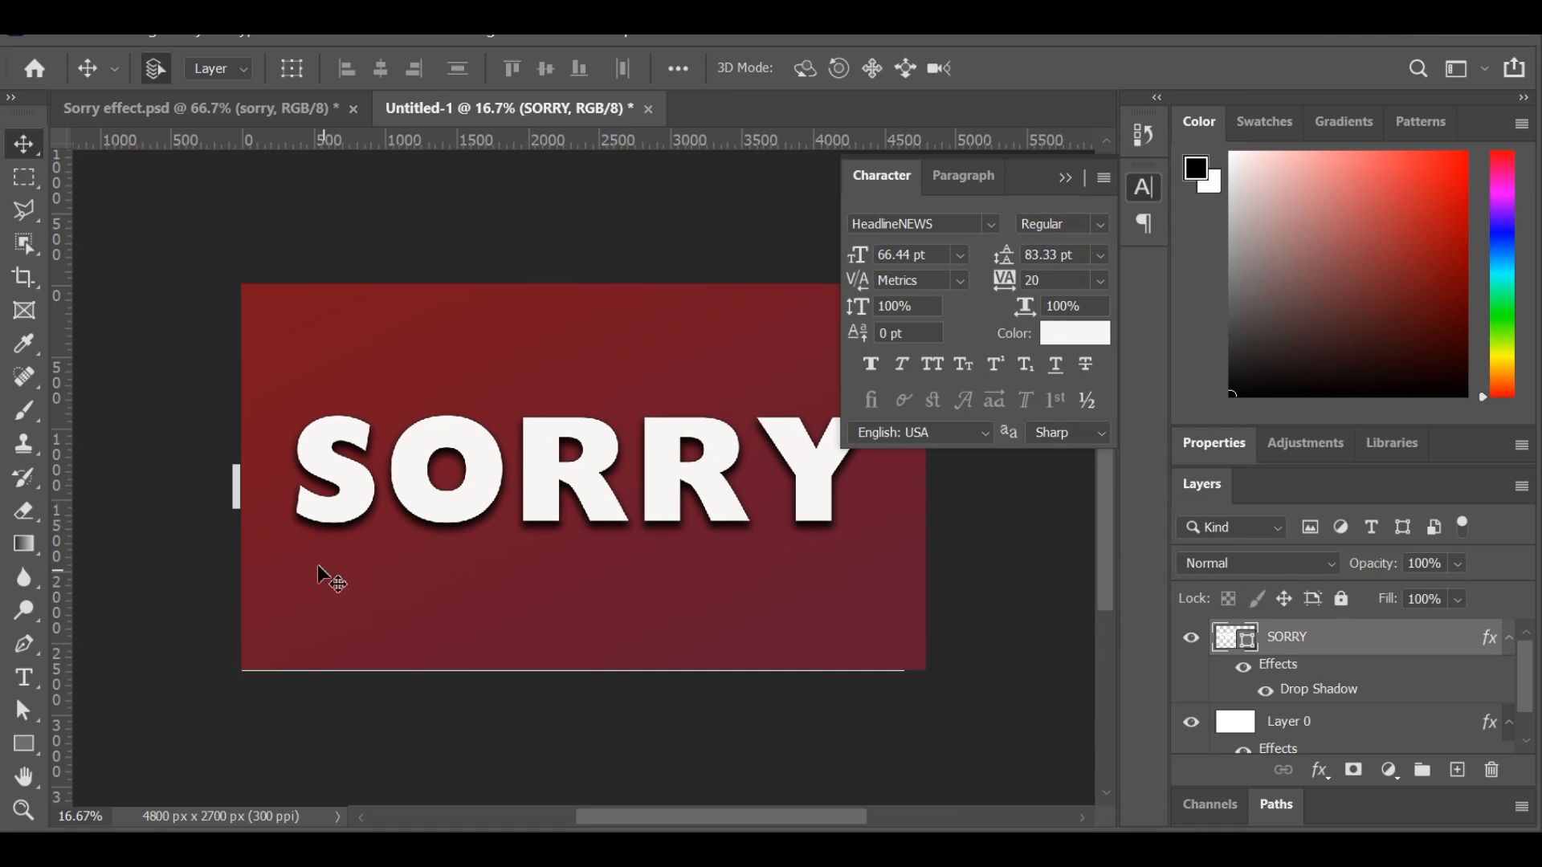
Extend both ends of the letter S into points by moving its lower-left corner anchors apart and its upper-right corner anchors apart.
click(23, 706)
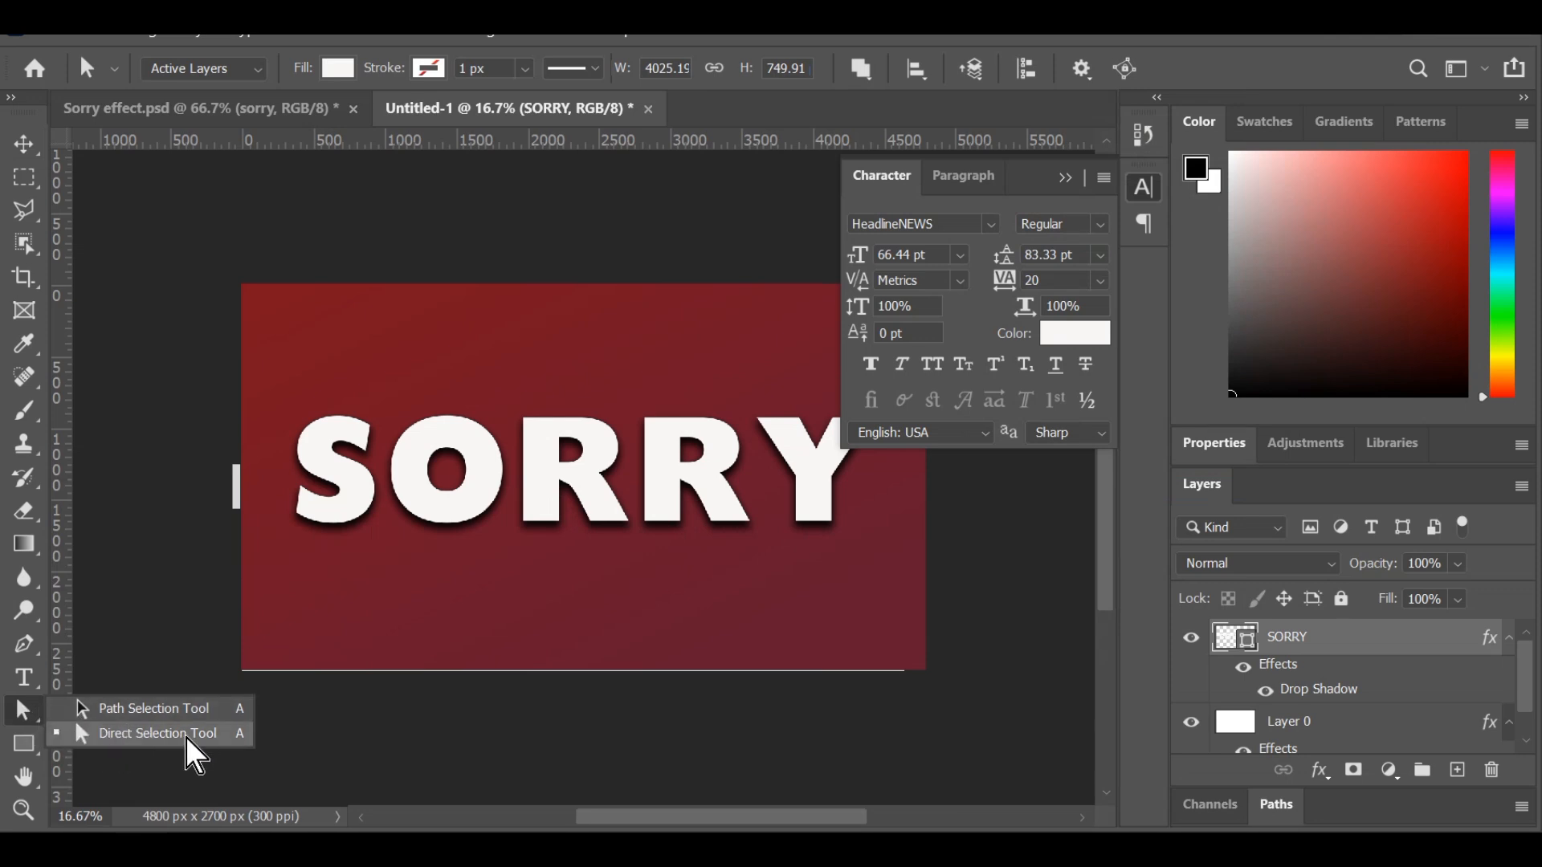
click(145, 727)
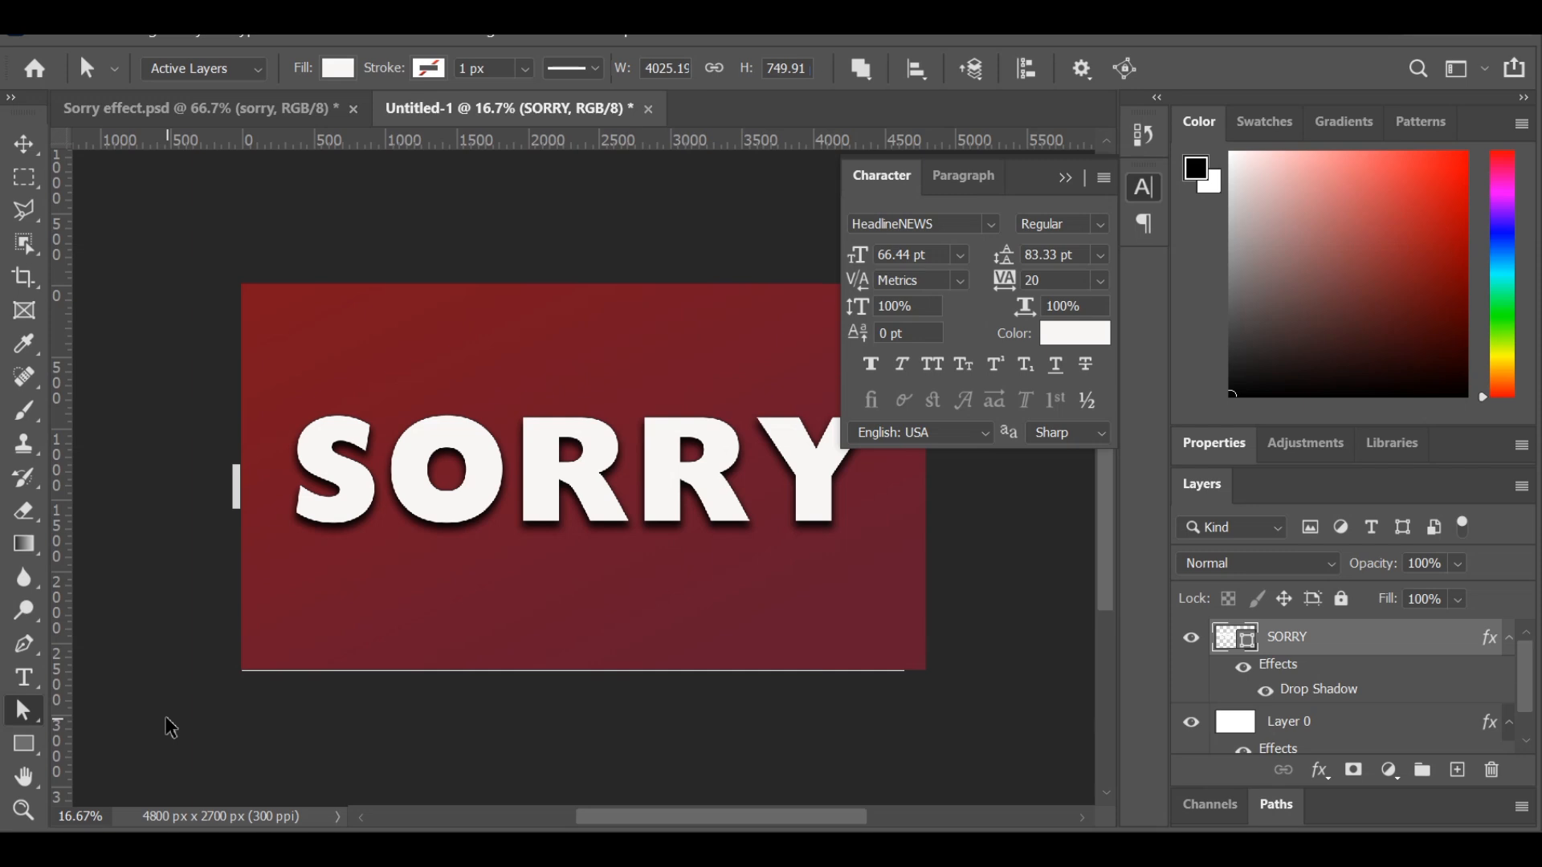
key(ctrl+plus)
key(ctrl+plus)
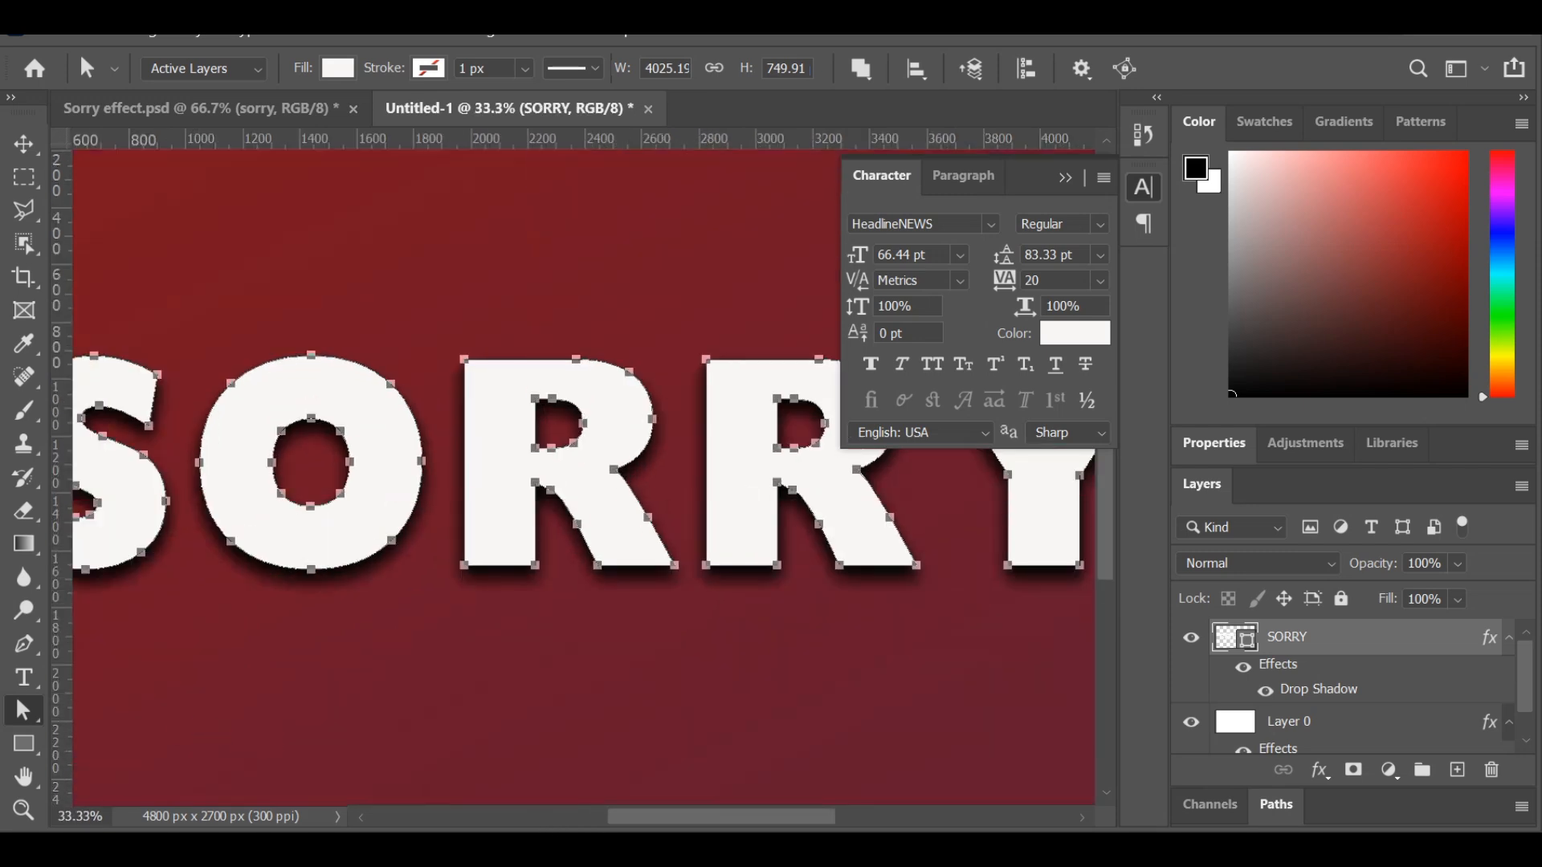
drag(684, 827, 556, 811)
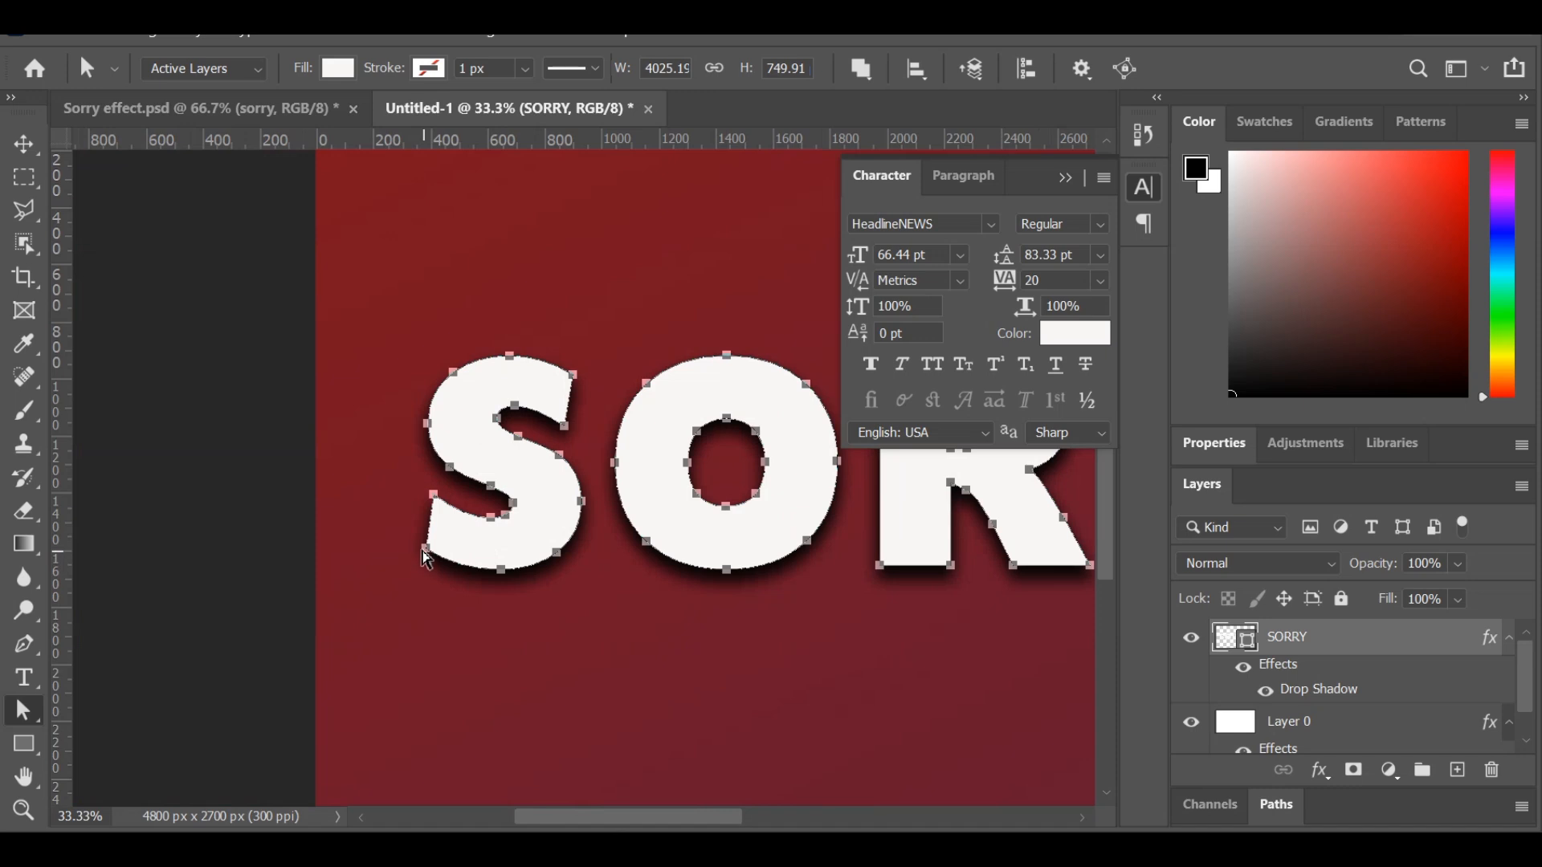
mouse_move(422, 556)
mouse_down()
mouse_move(421, 570)
mouse_move(423, 555)
mouse_up()
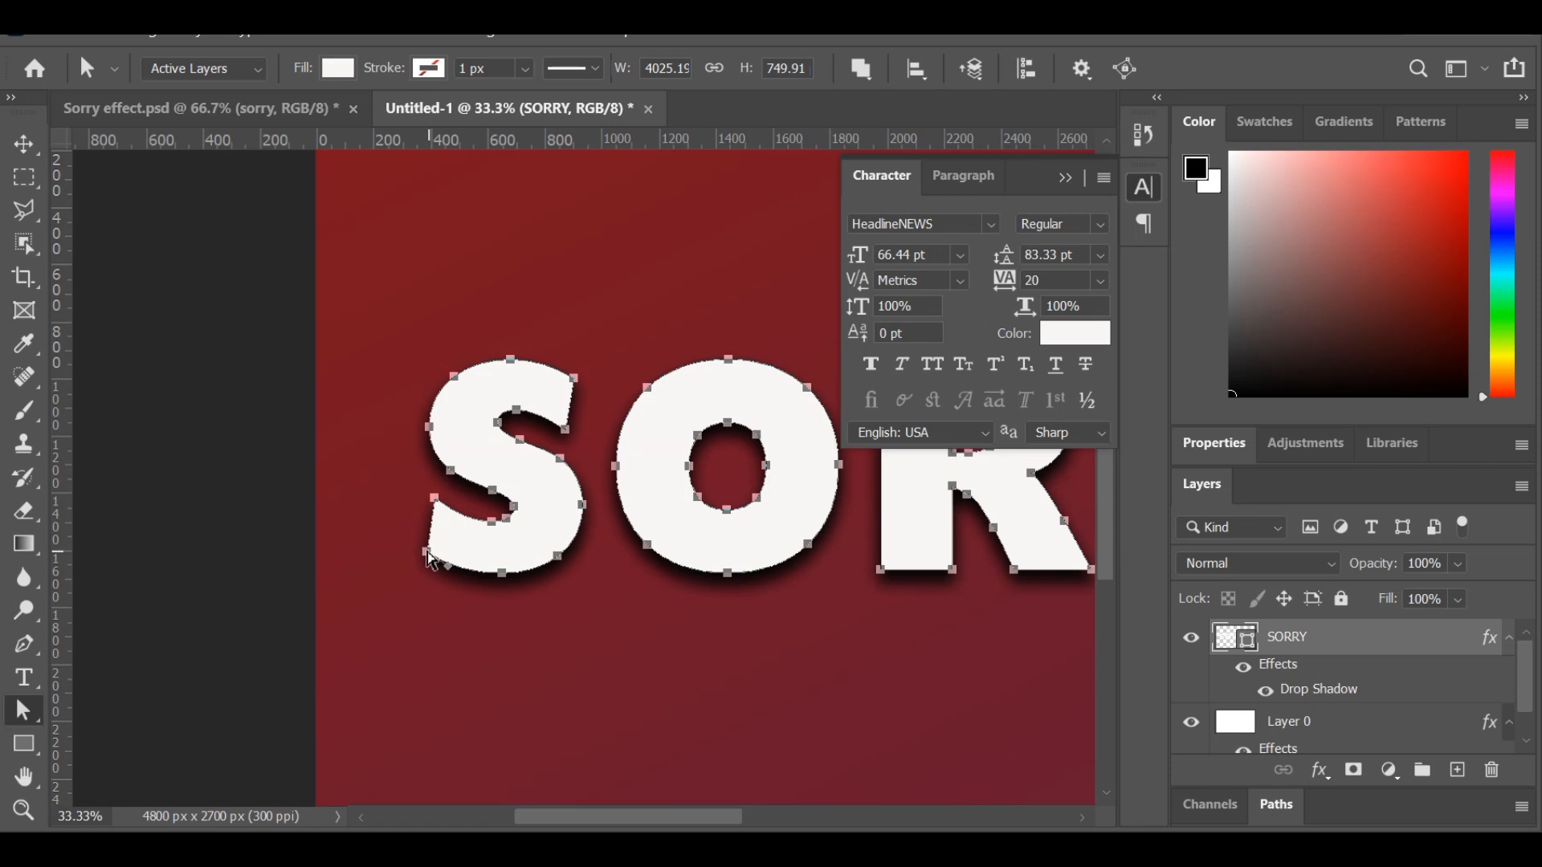
click(427, 552)
drag(427, 553, 425, 633)
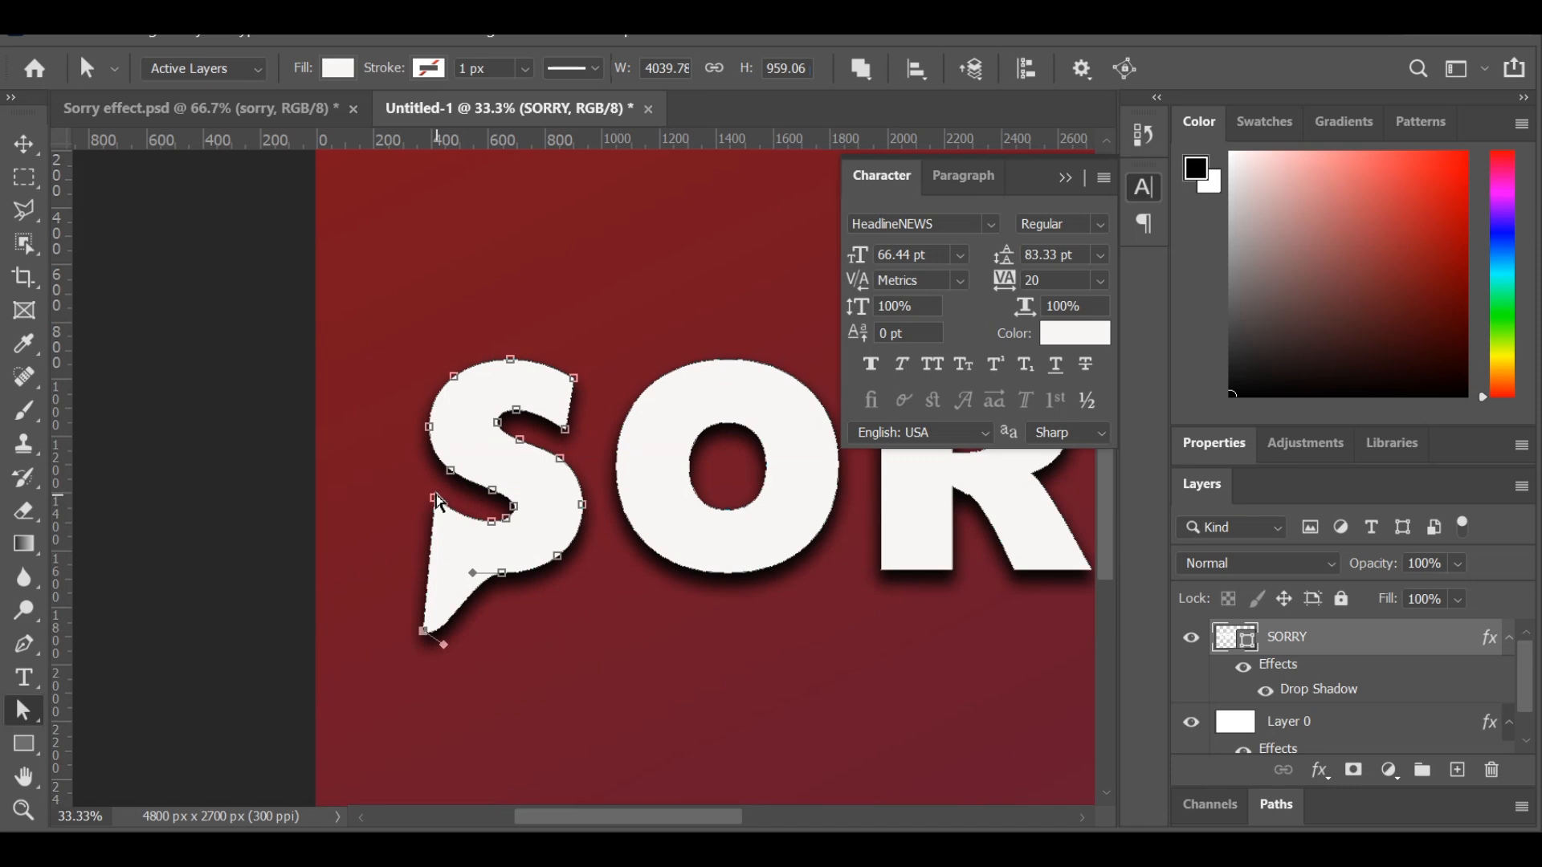
drag(435, 499, 422, 474)
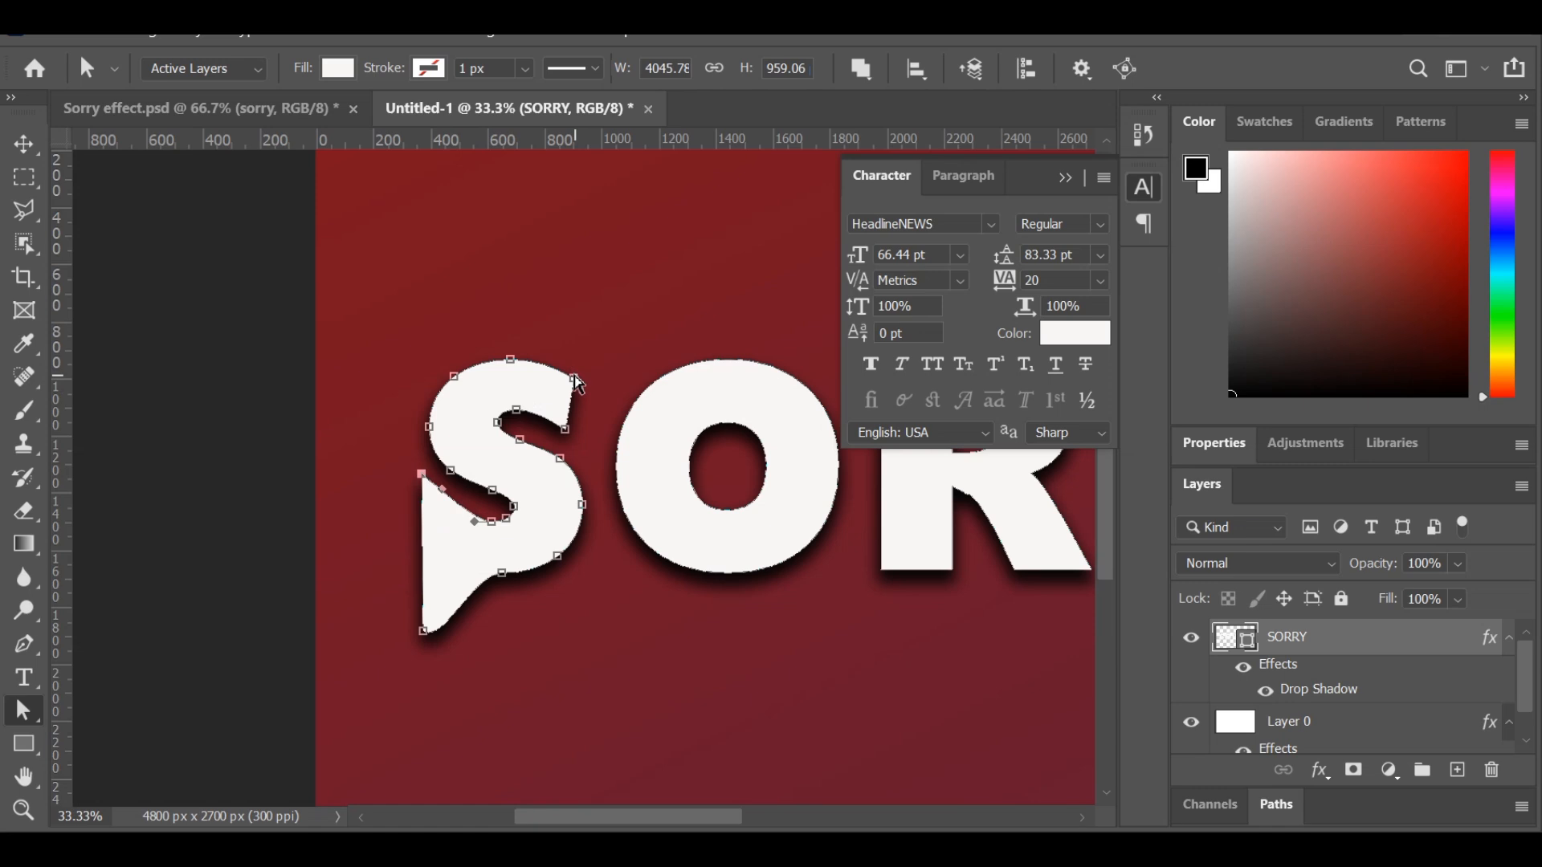
drag(575, 377, 576, 302)
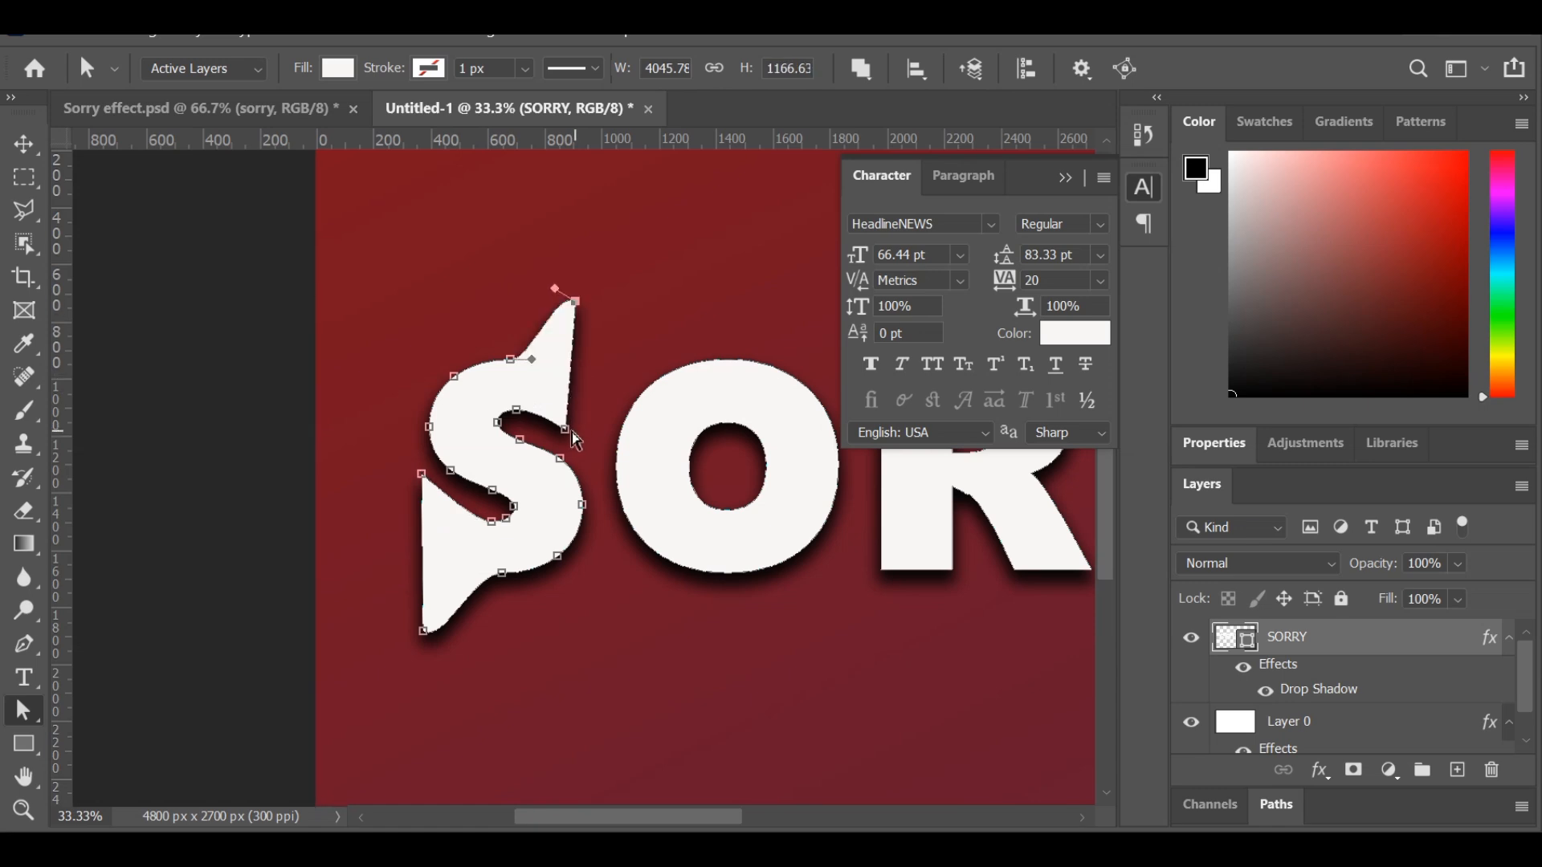
drag(564, 430, 575, 458)
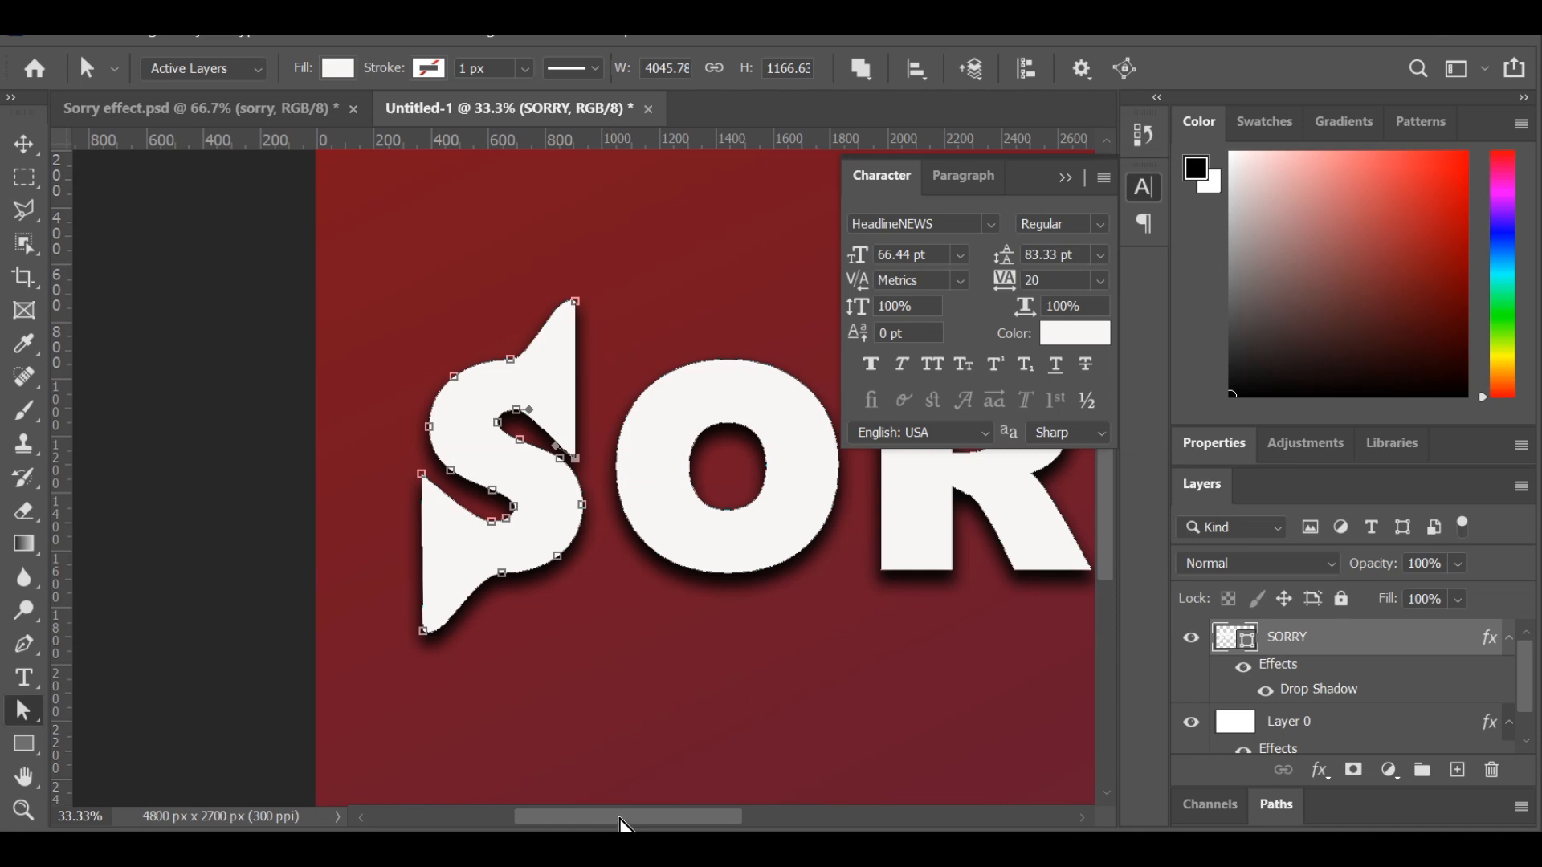
Pull the first R's inner stem corner far down into a spike and the Y's upper-left corner up and outward above the second R.
drag(627, 823, 726, 820)
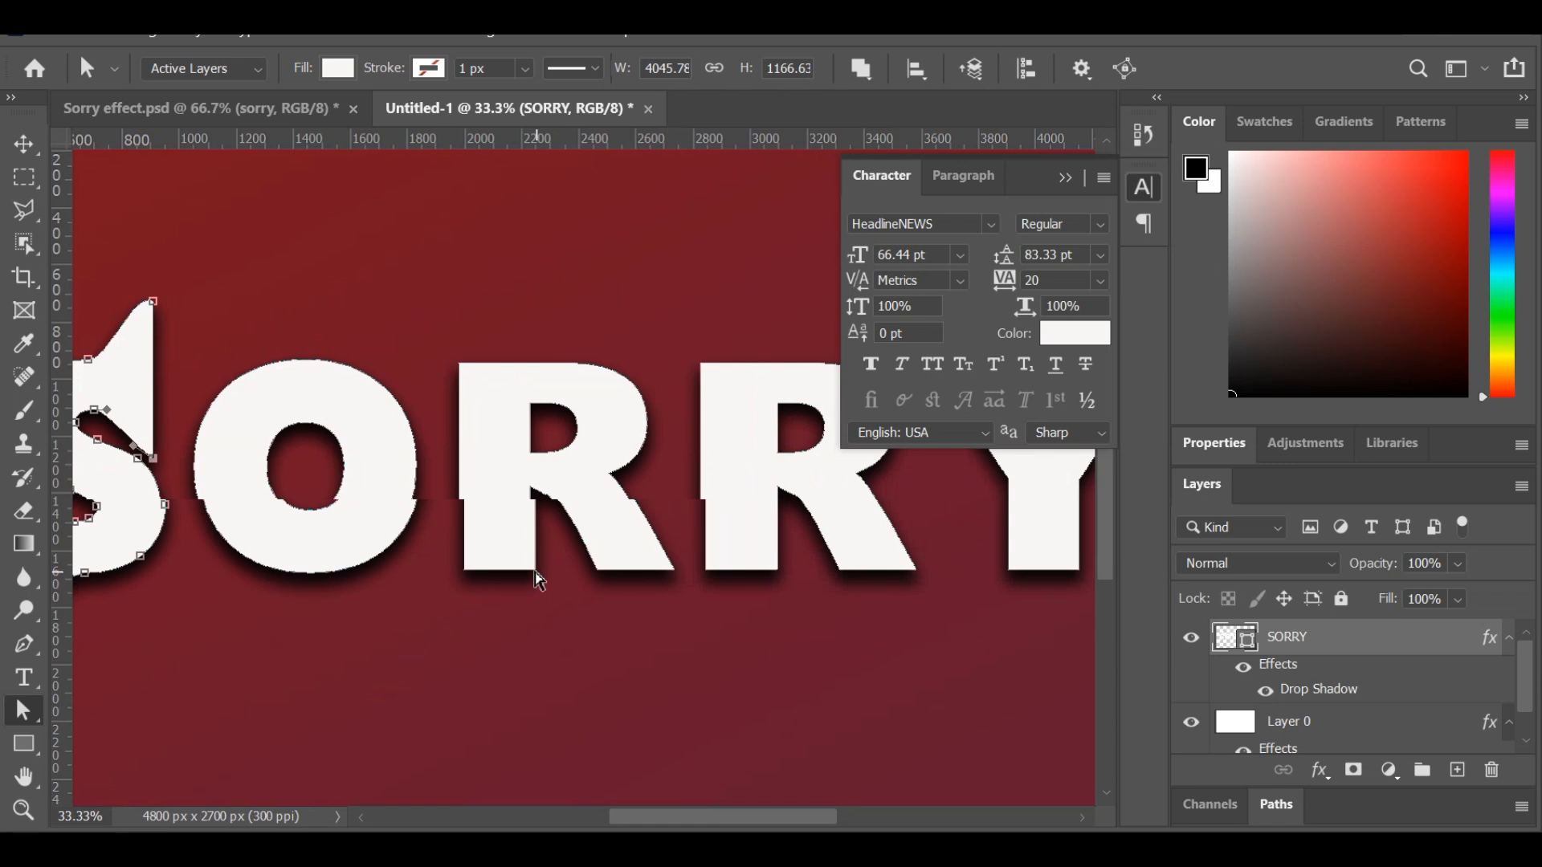
drag(535, 571, 551, 755)
drag(635, 818, 716, 818)
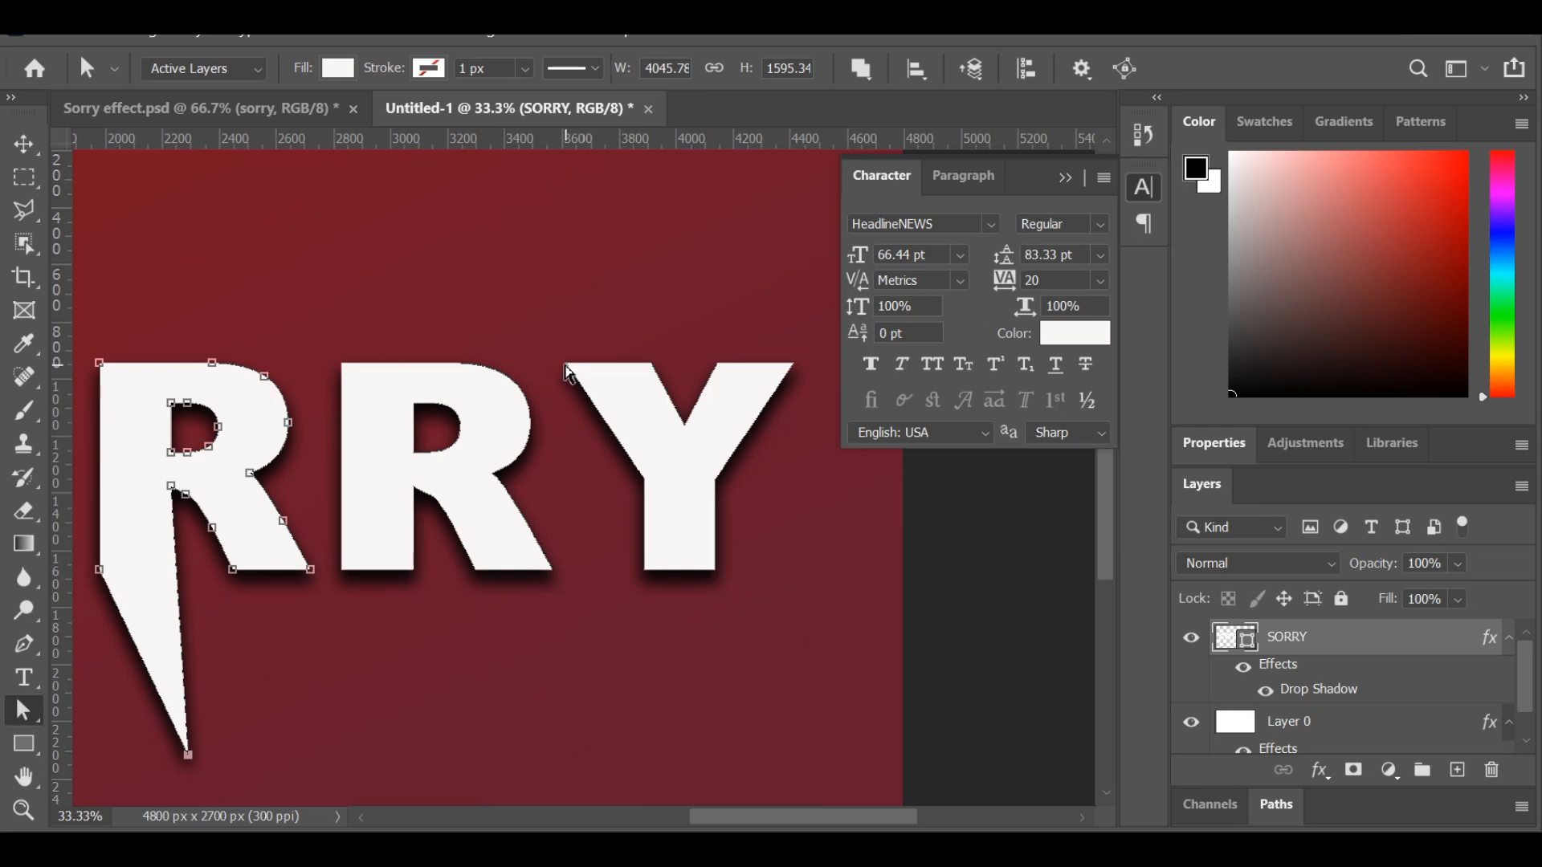
drag(567, 366, 461, 299)
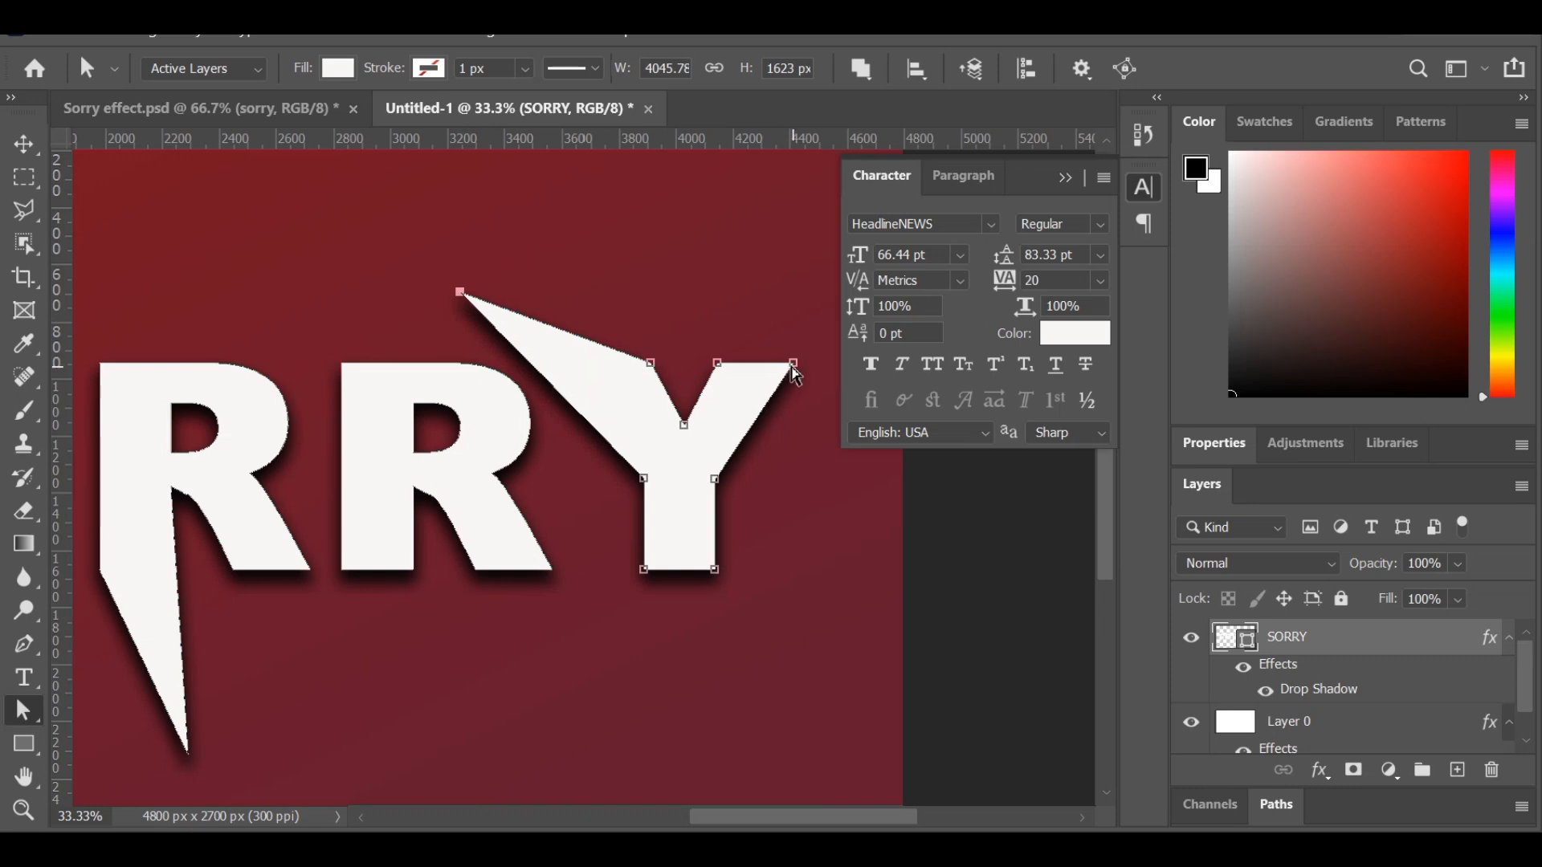
Stretch the Y's upper-right corner up and outward, raise the right arm's inner corner slightly, and deepen the notch to the stem.
drag(795, 365, 852, 305)
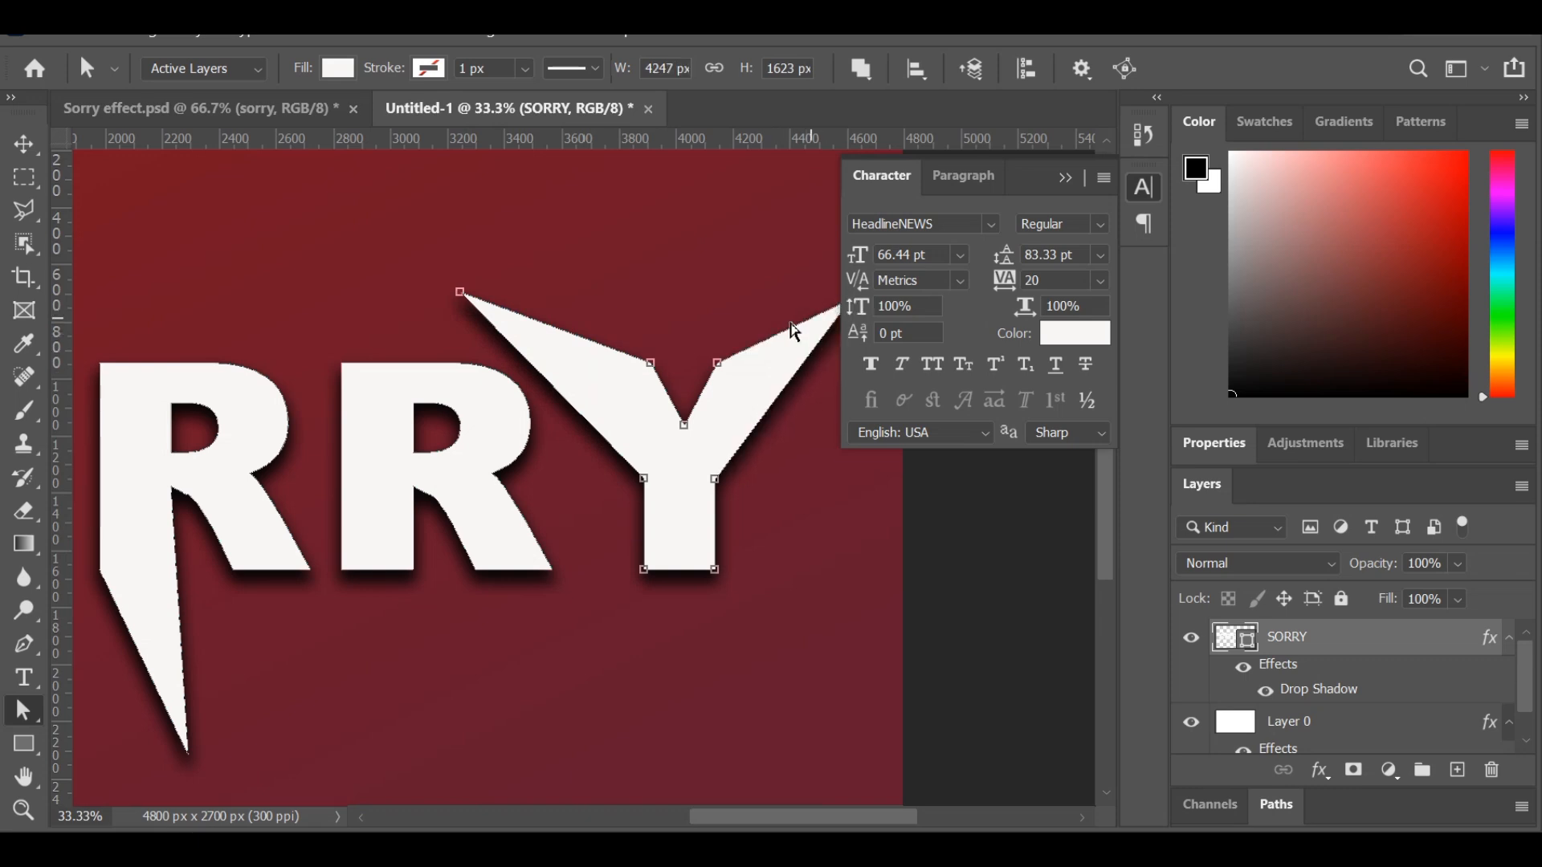
drag(718, 363, 713, 345)
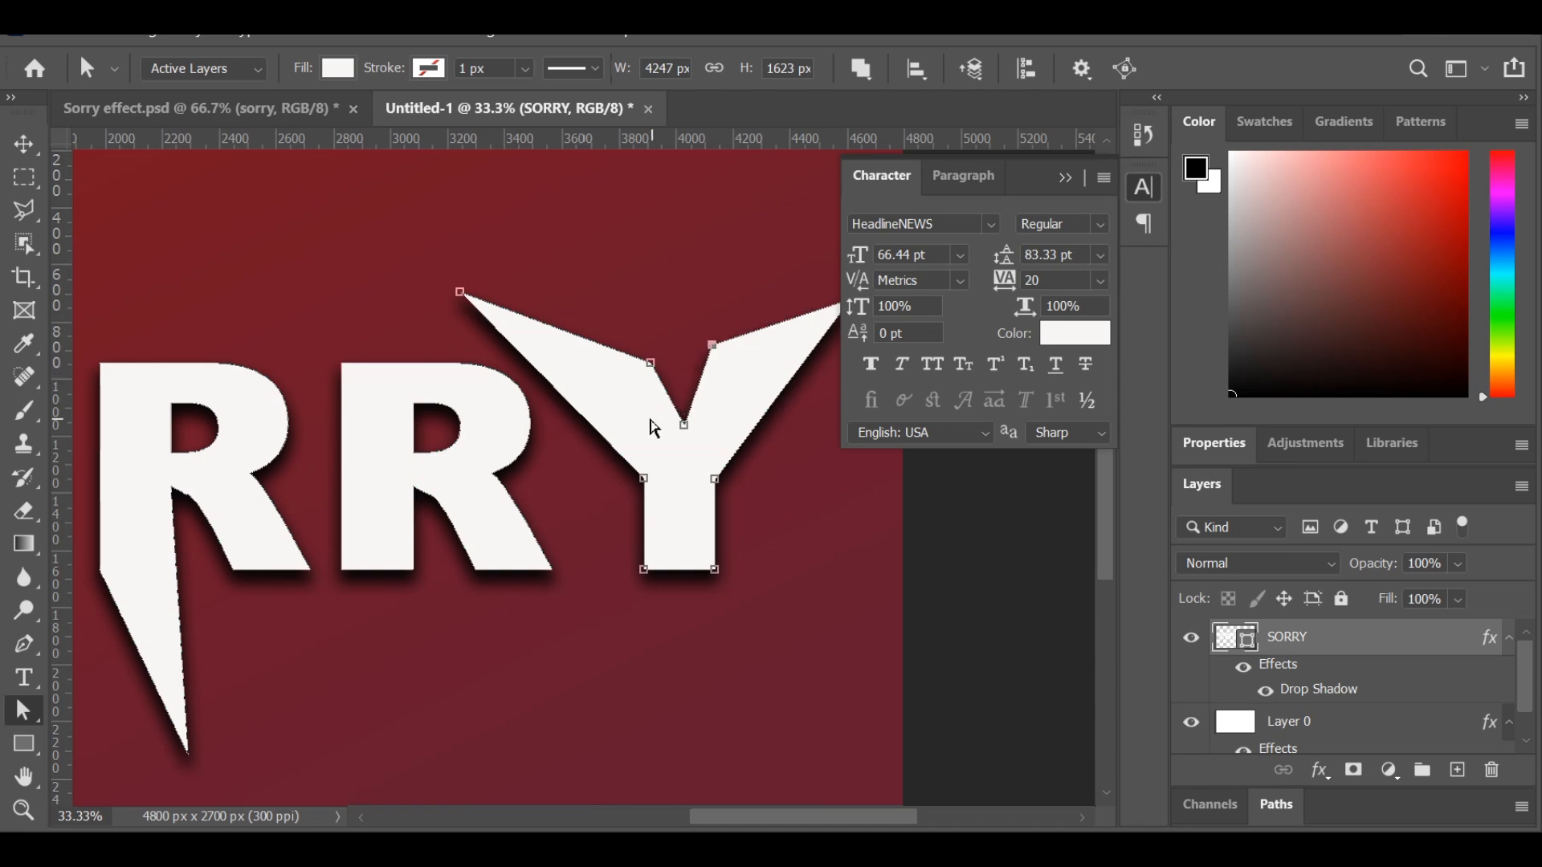
drag(691, 457, 680, 480)
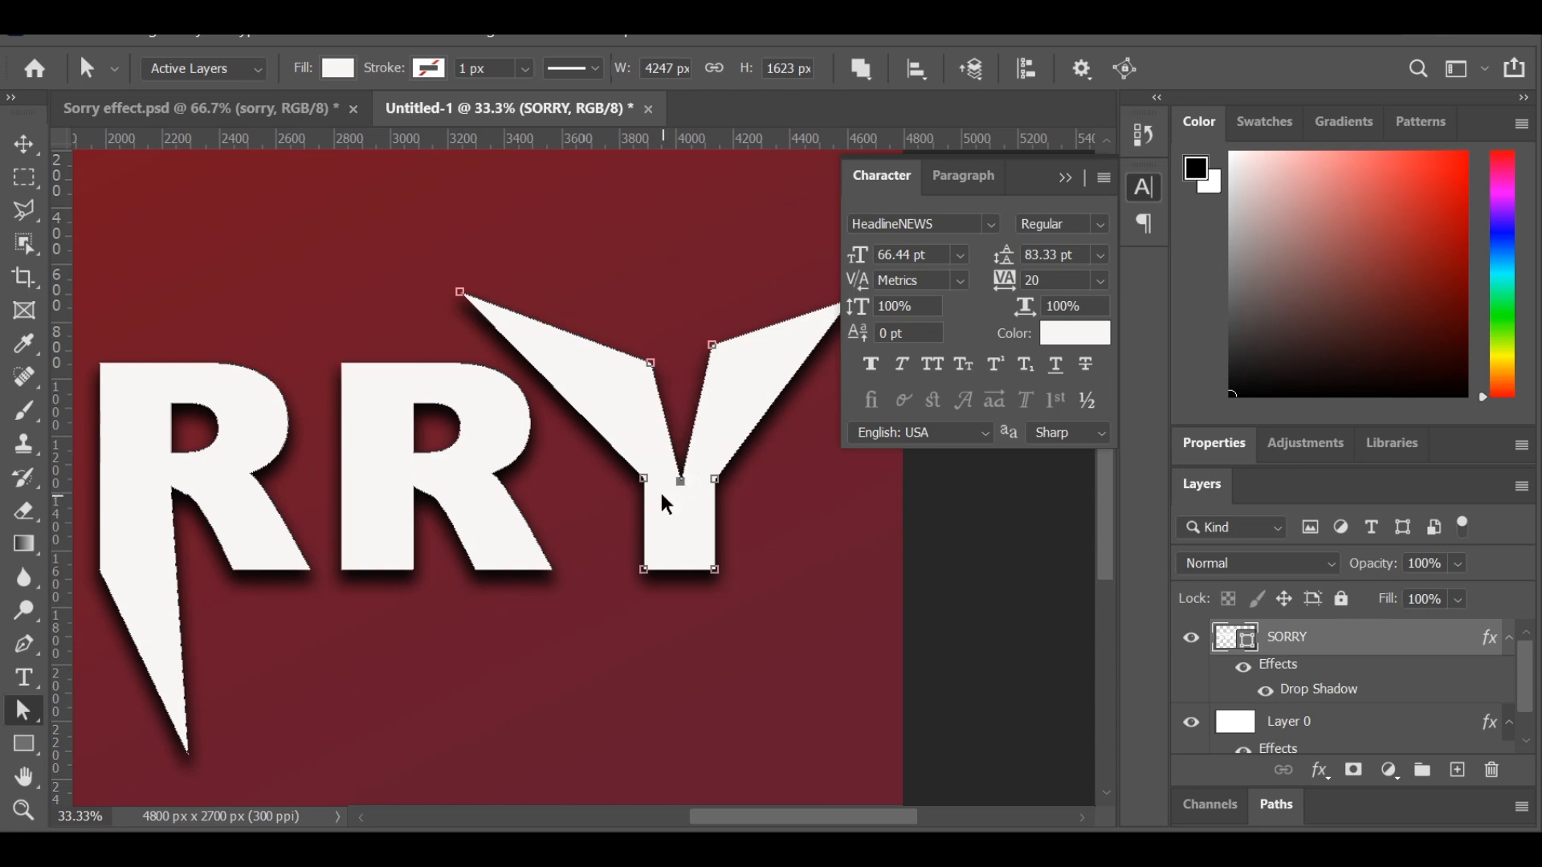
Rasterize the SORRY shape layer.
scroll(658, 489, down, 3)
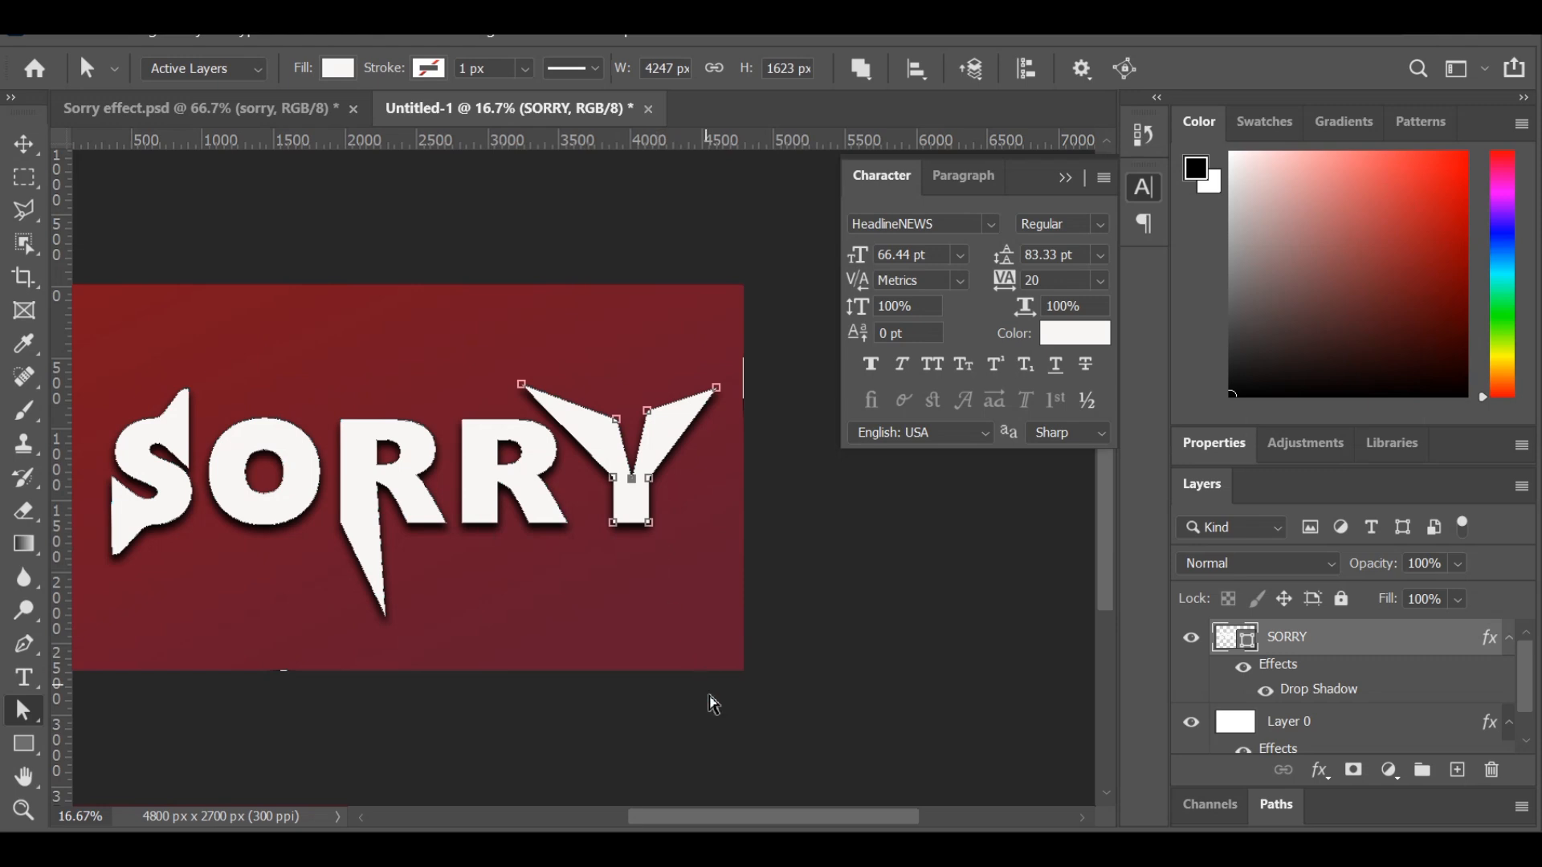
drag(770, 819, 731, 799)
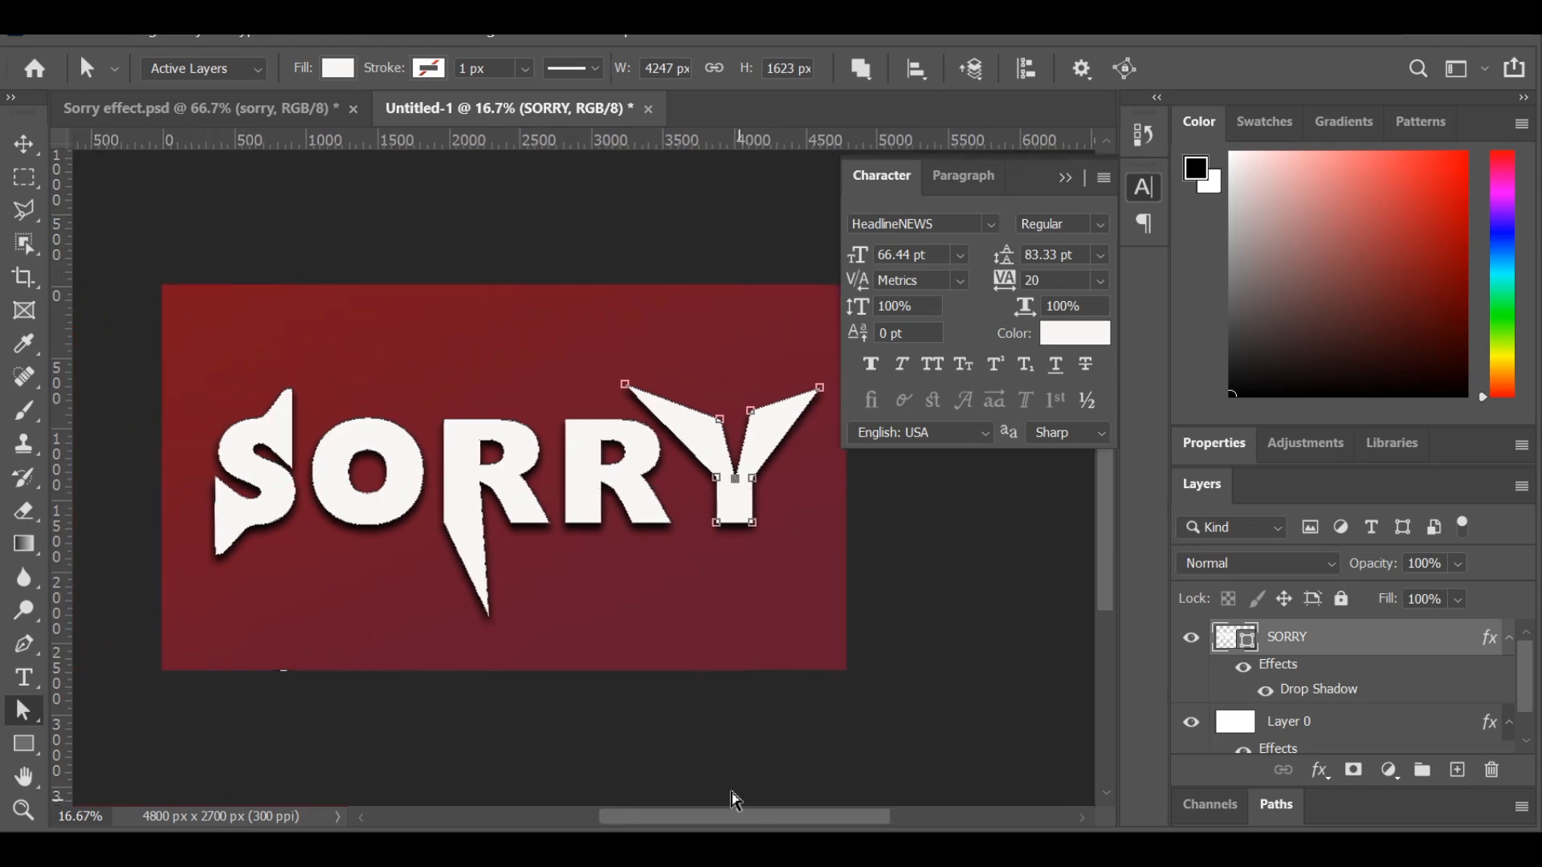
click(31, 146)
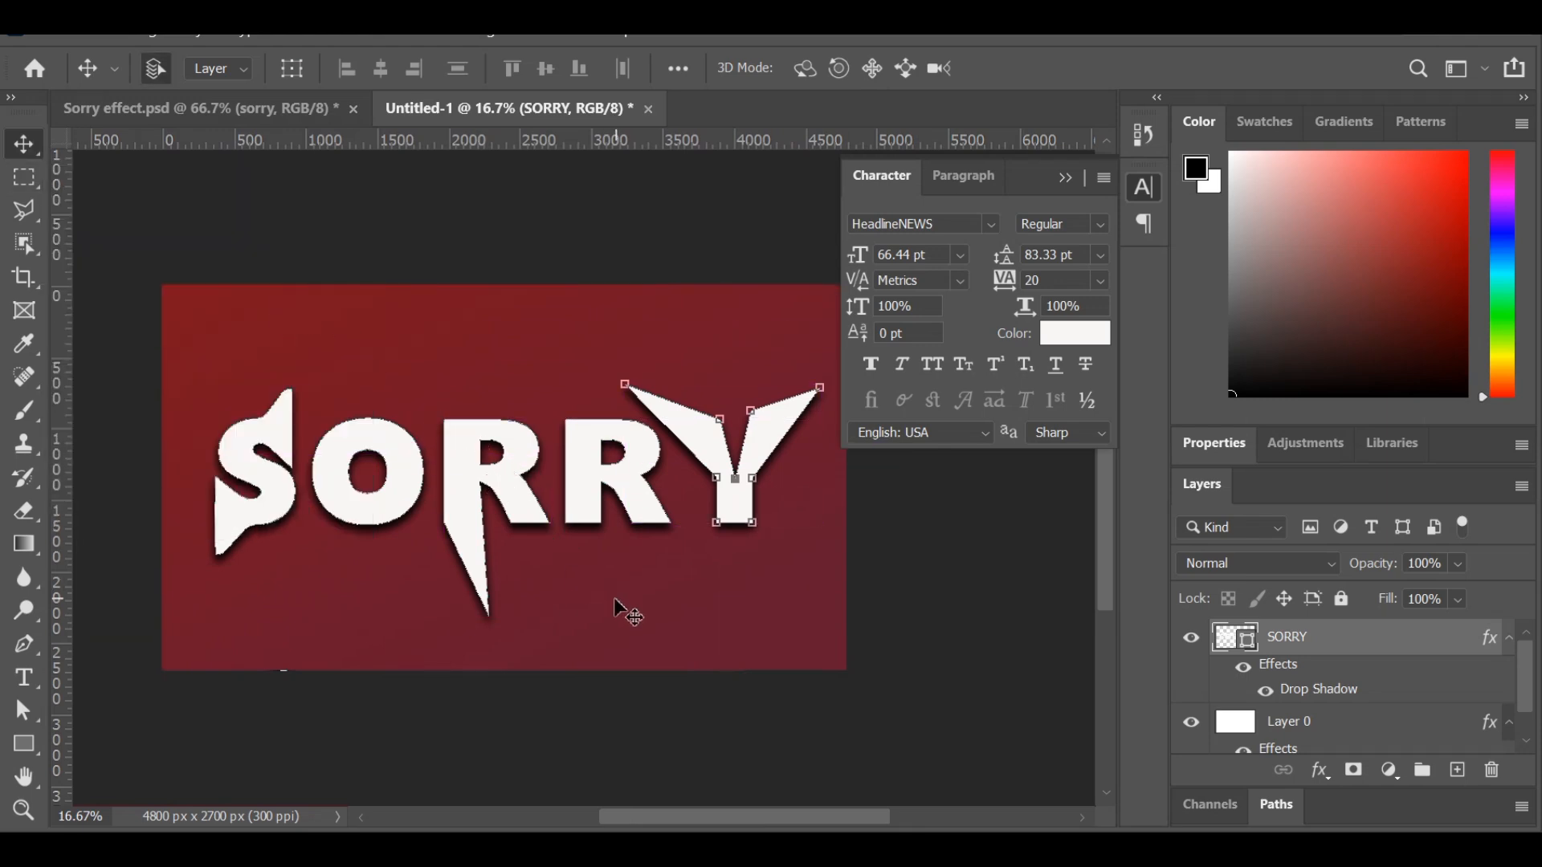
click(628, 613)
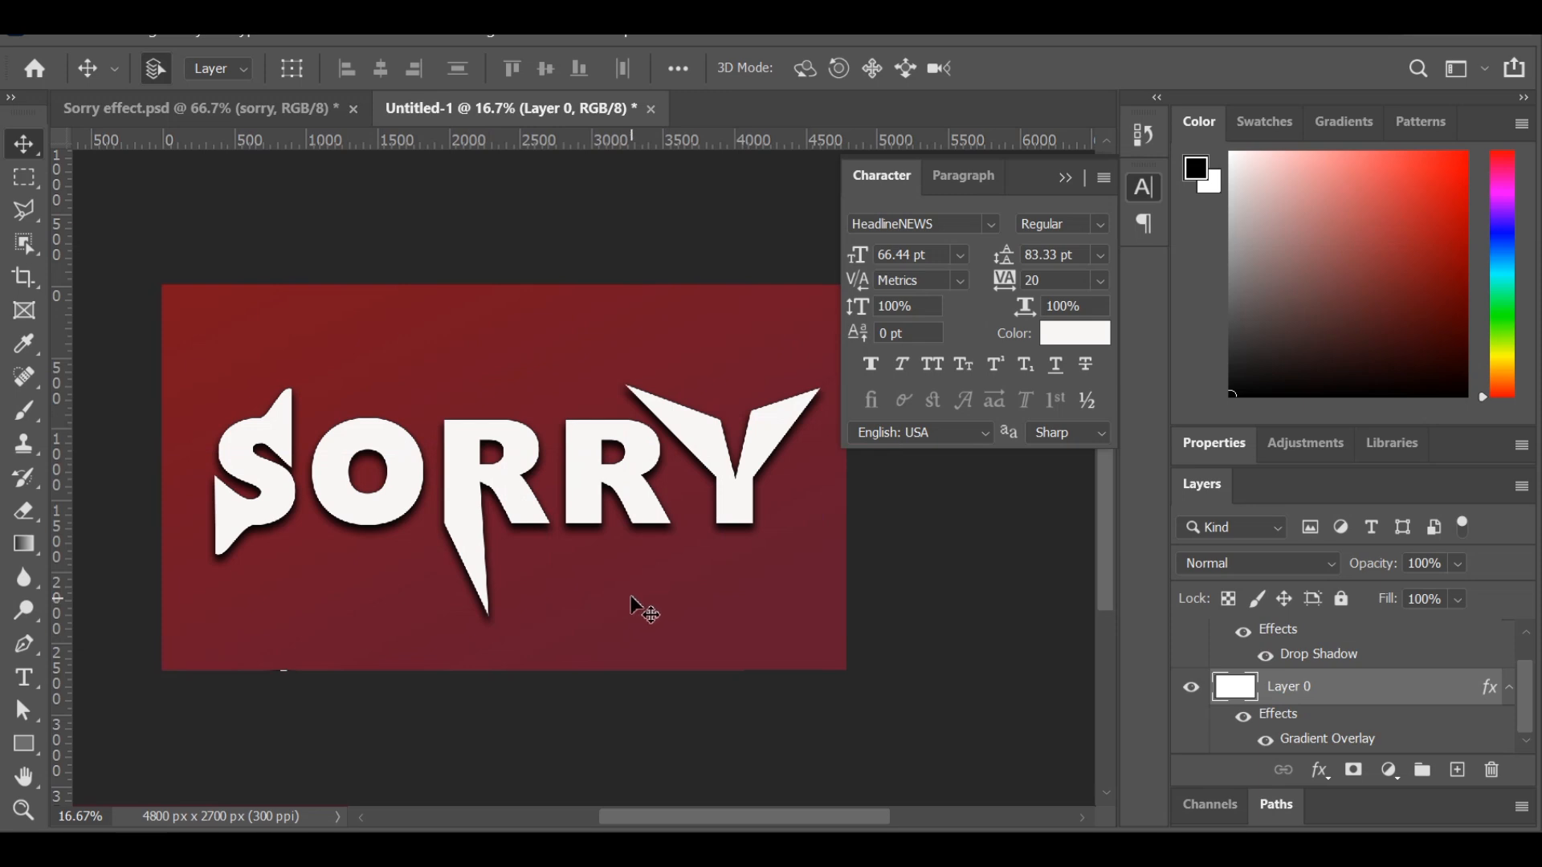
click(629, 467)
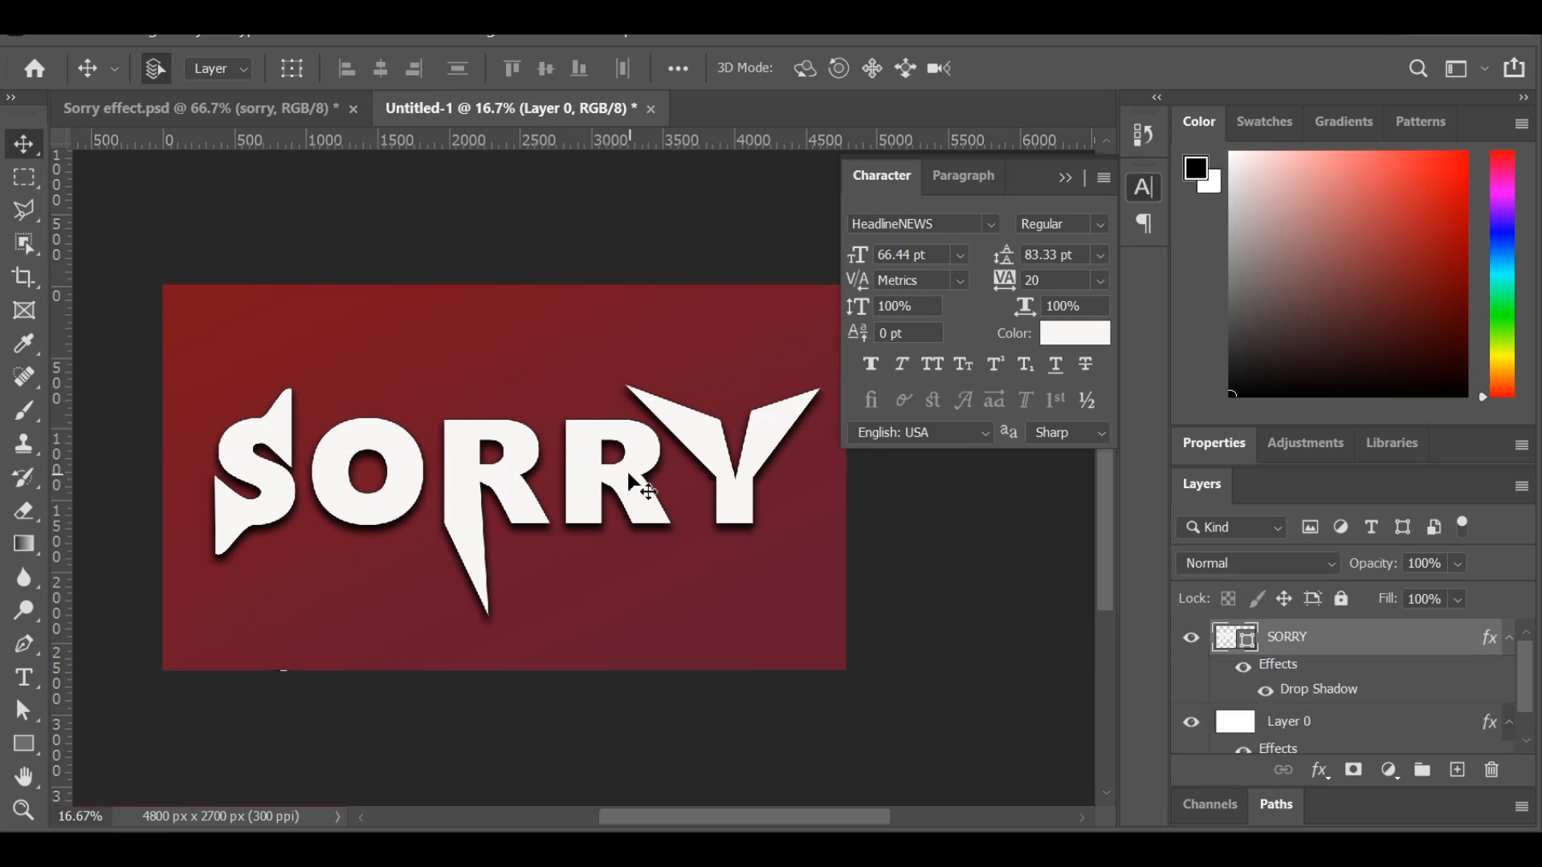
right_click(1303, 640)
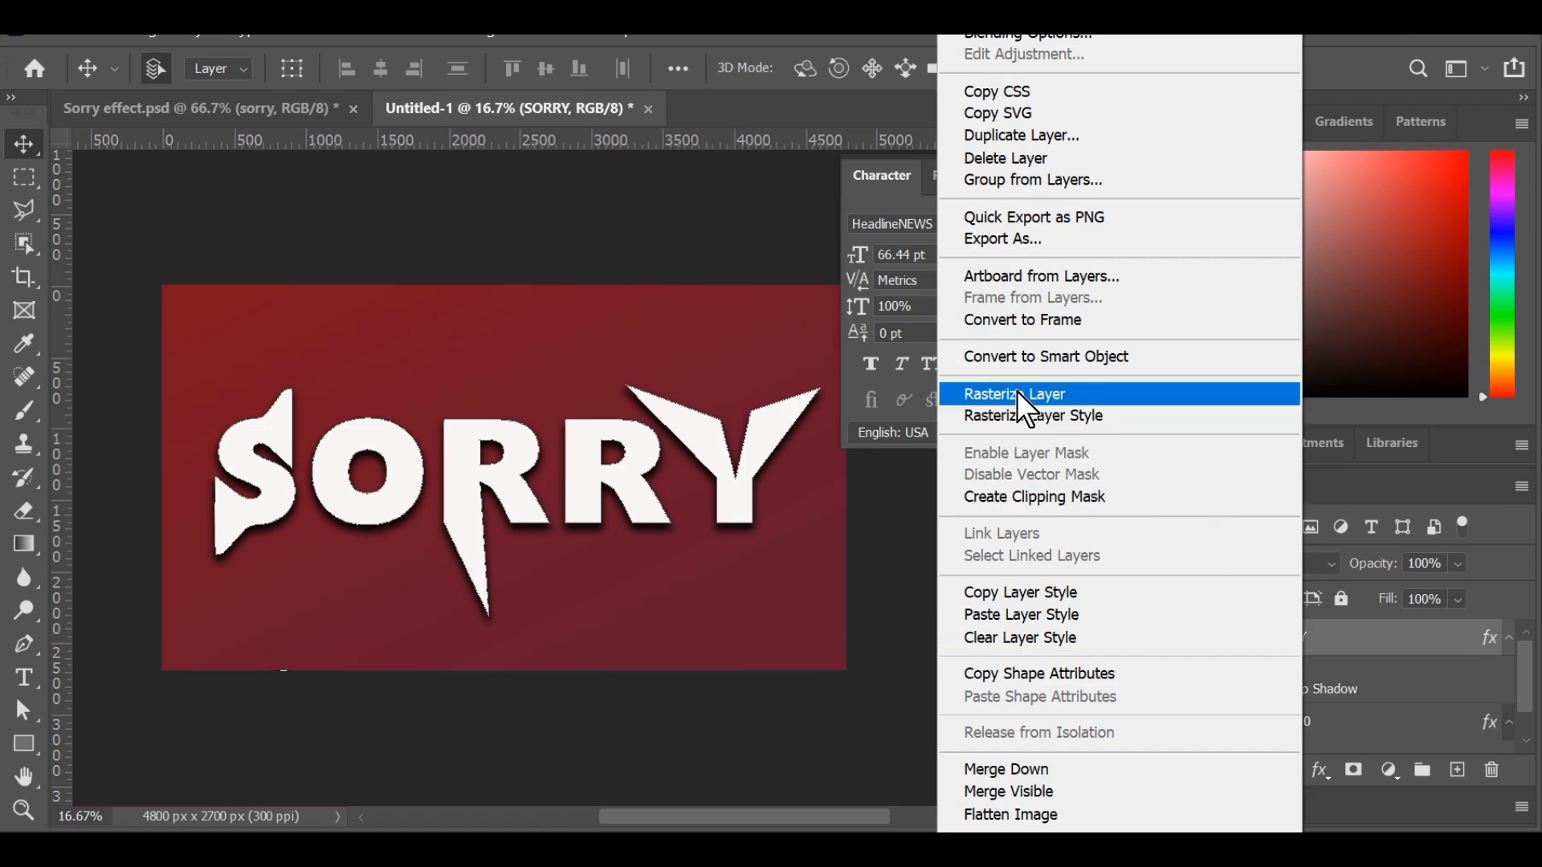
click(1071, 394)
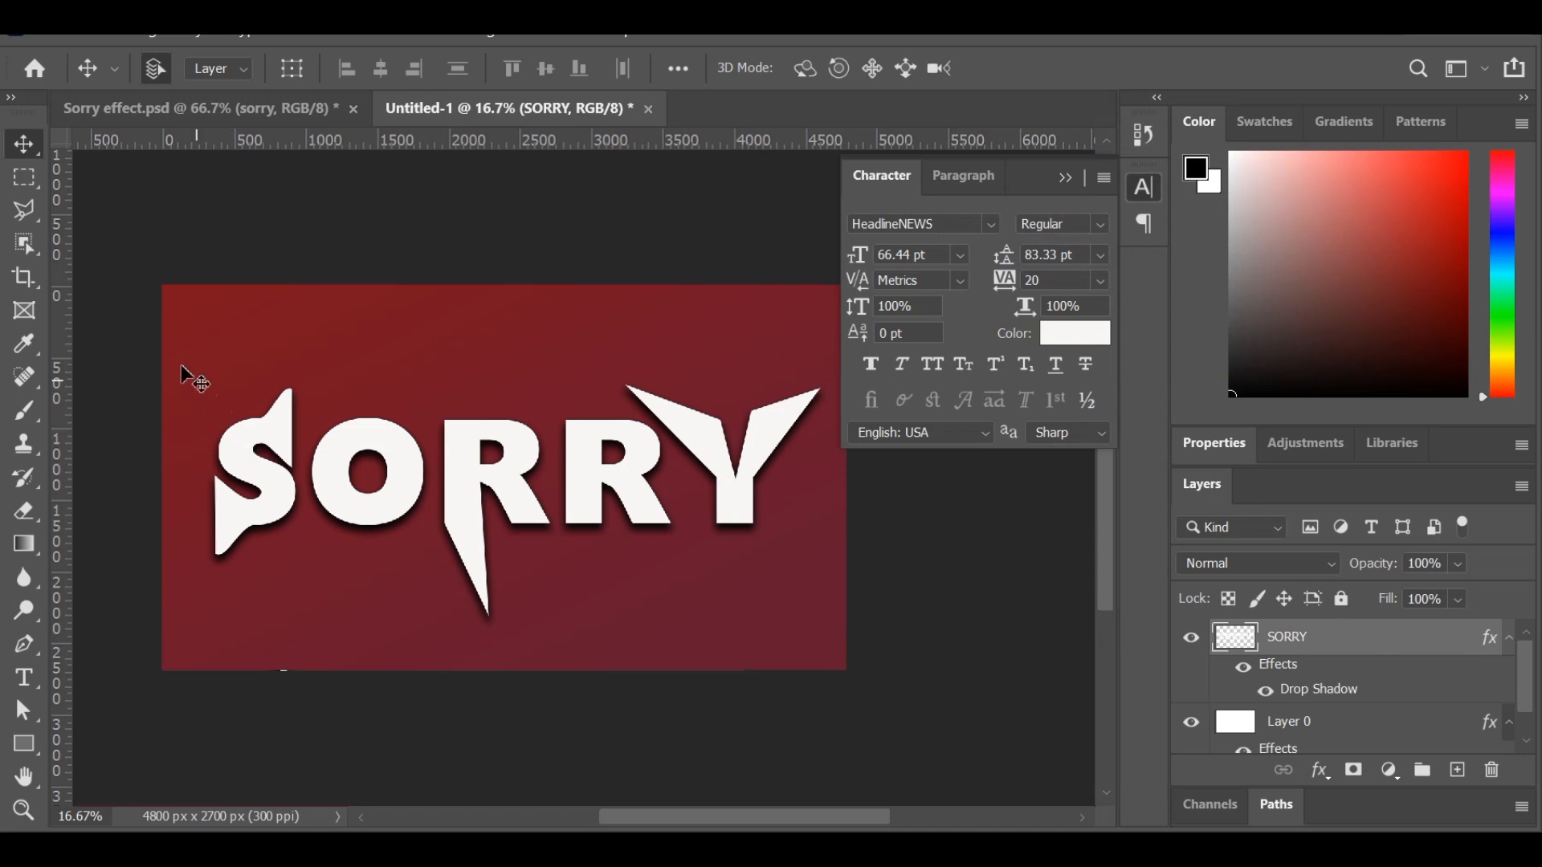
Select the letter O with the Object Selection tool, copy it to a new layer and shift the copy slightly upward.
click(26, 243)
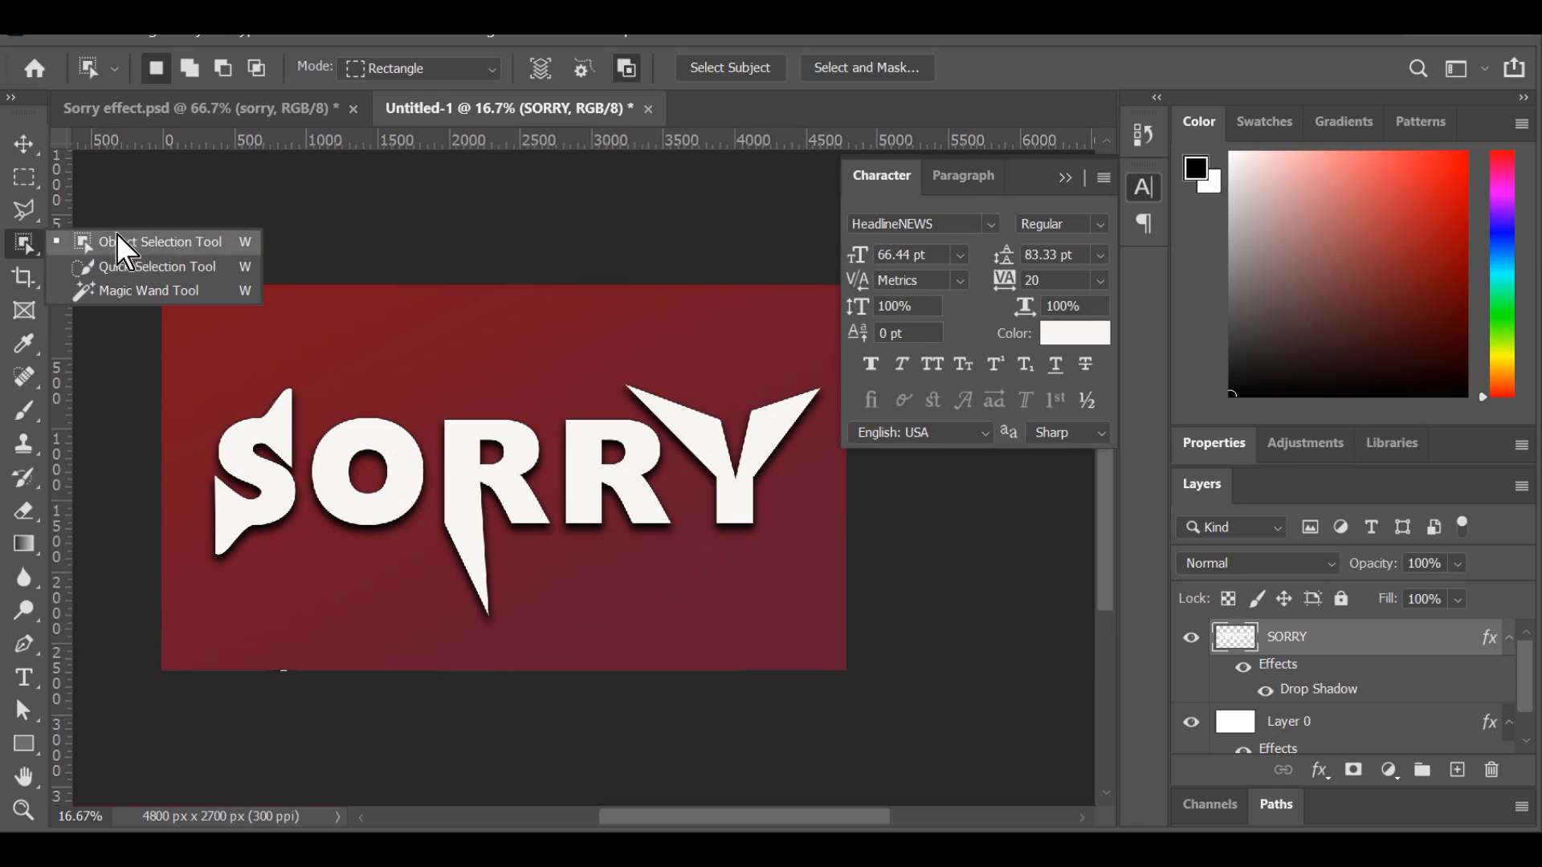
click(137, 244)
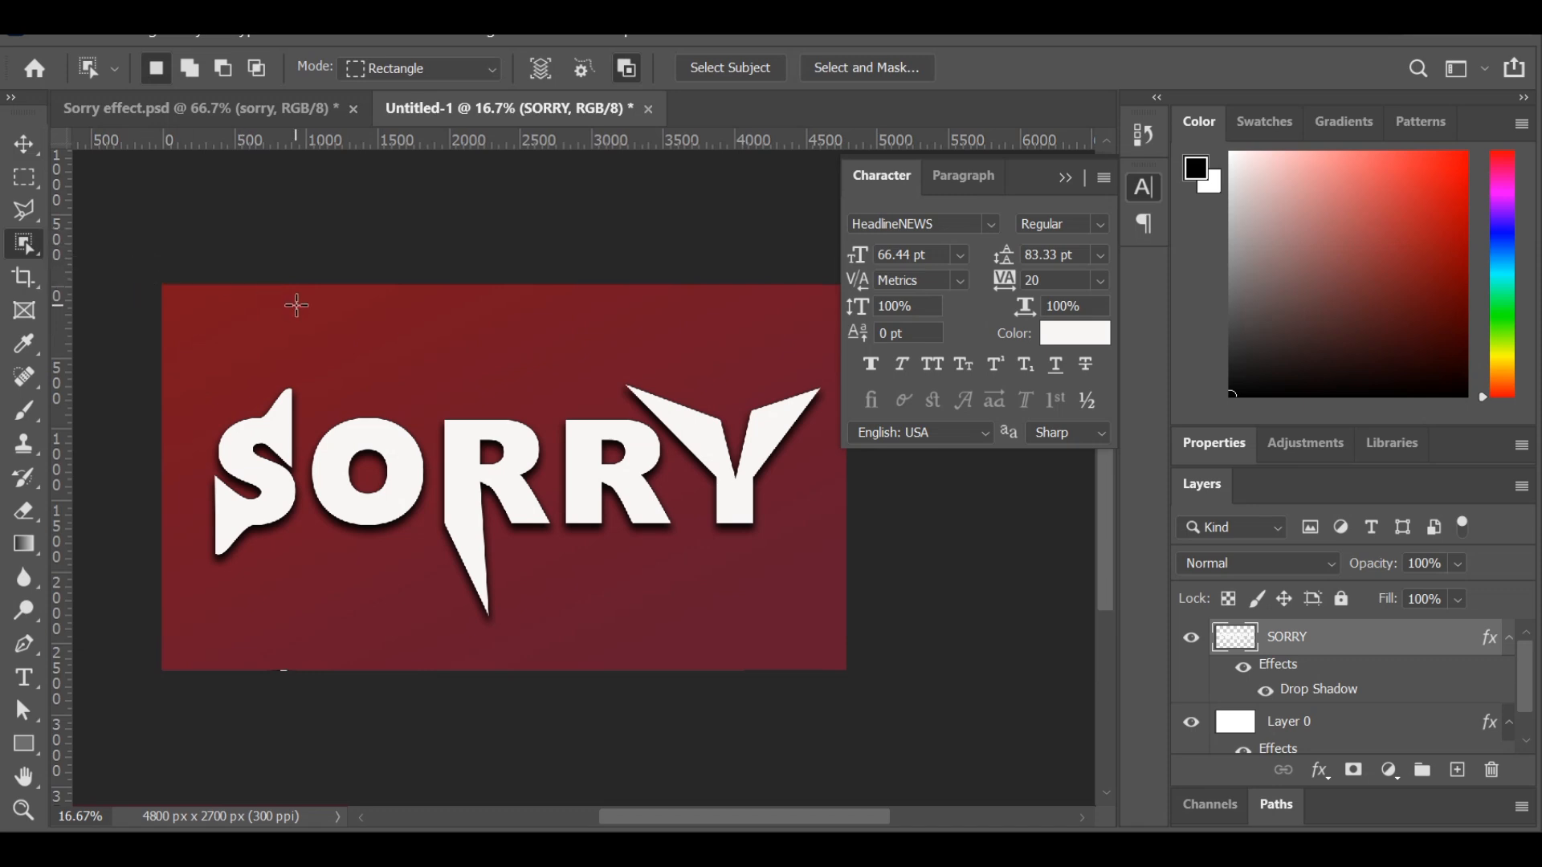
drag(311, 401, 413, 536)
key(ctrl+j)
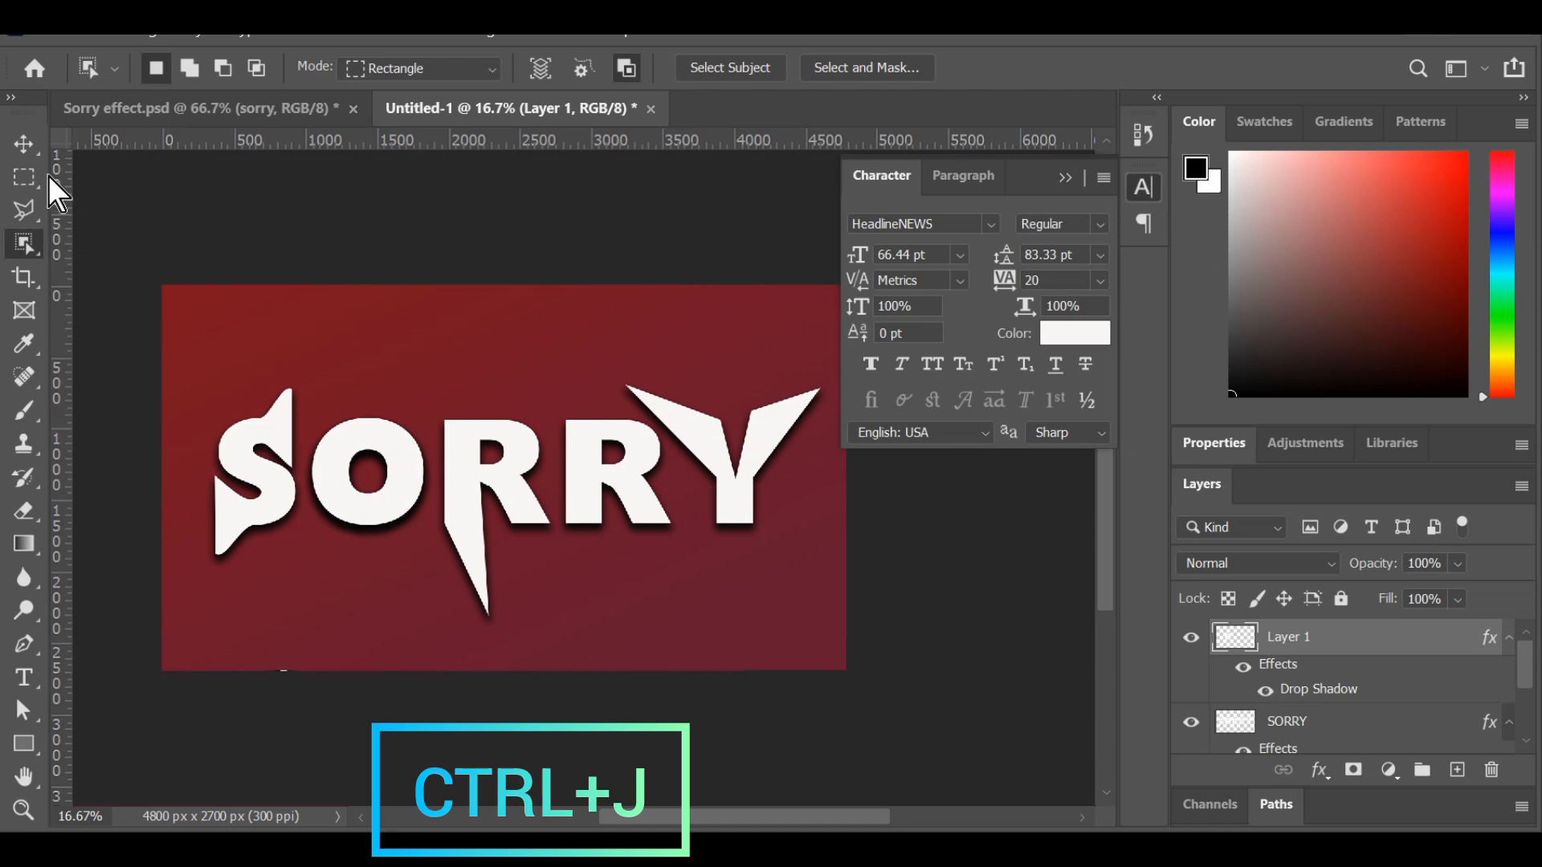
click(24, 145)
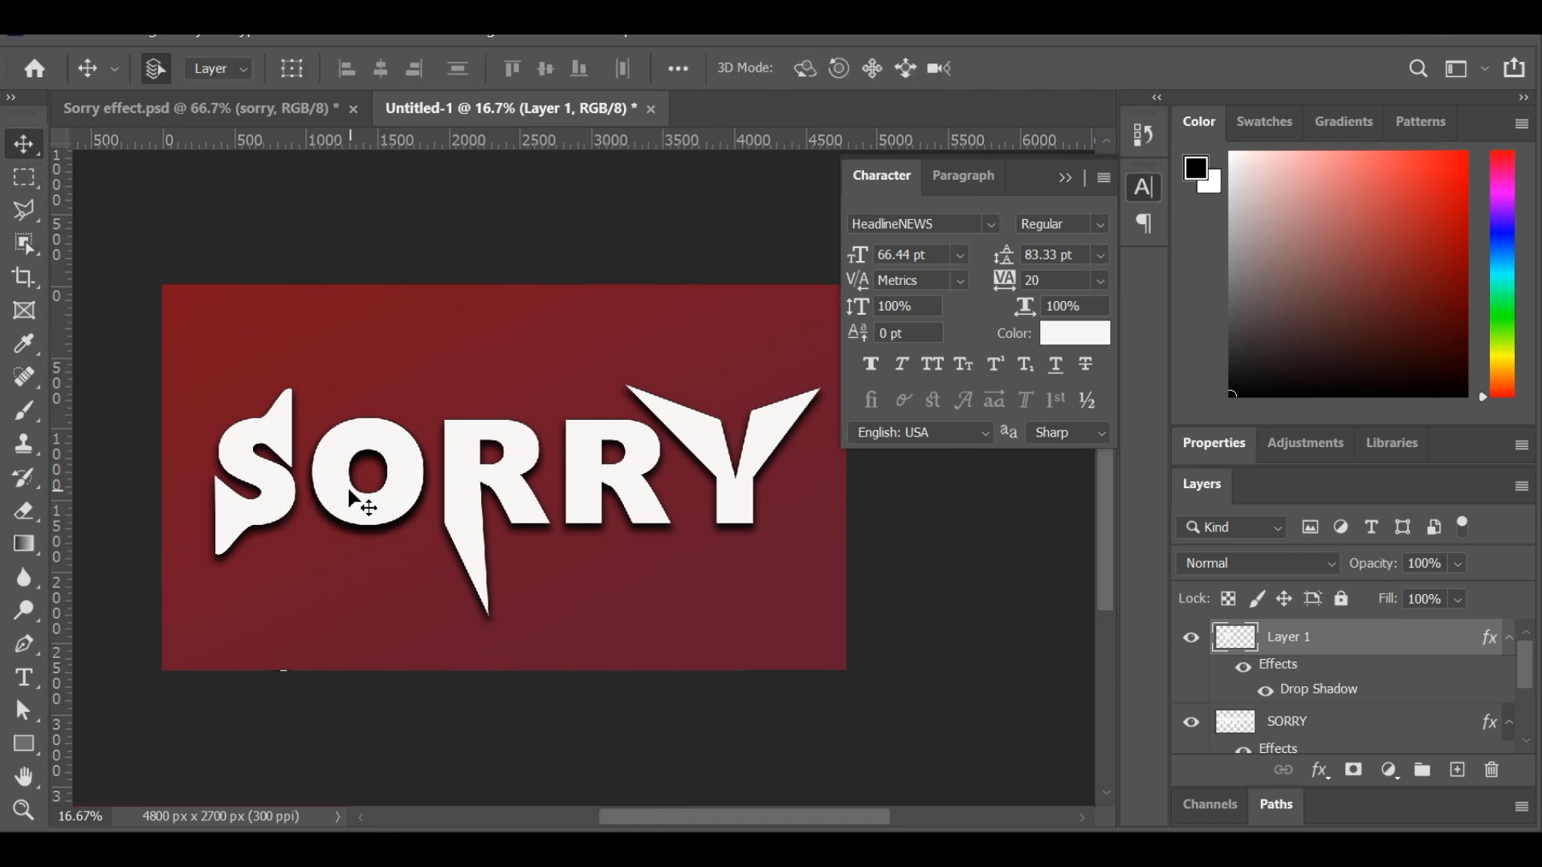
mouse_move(357, 502)
mouse_down()
mouse_move(355, 384)
mouse_move(374, 604)
mouse_move(353, 493)
mouse_up()
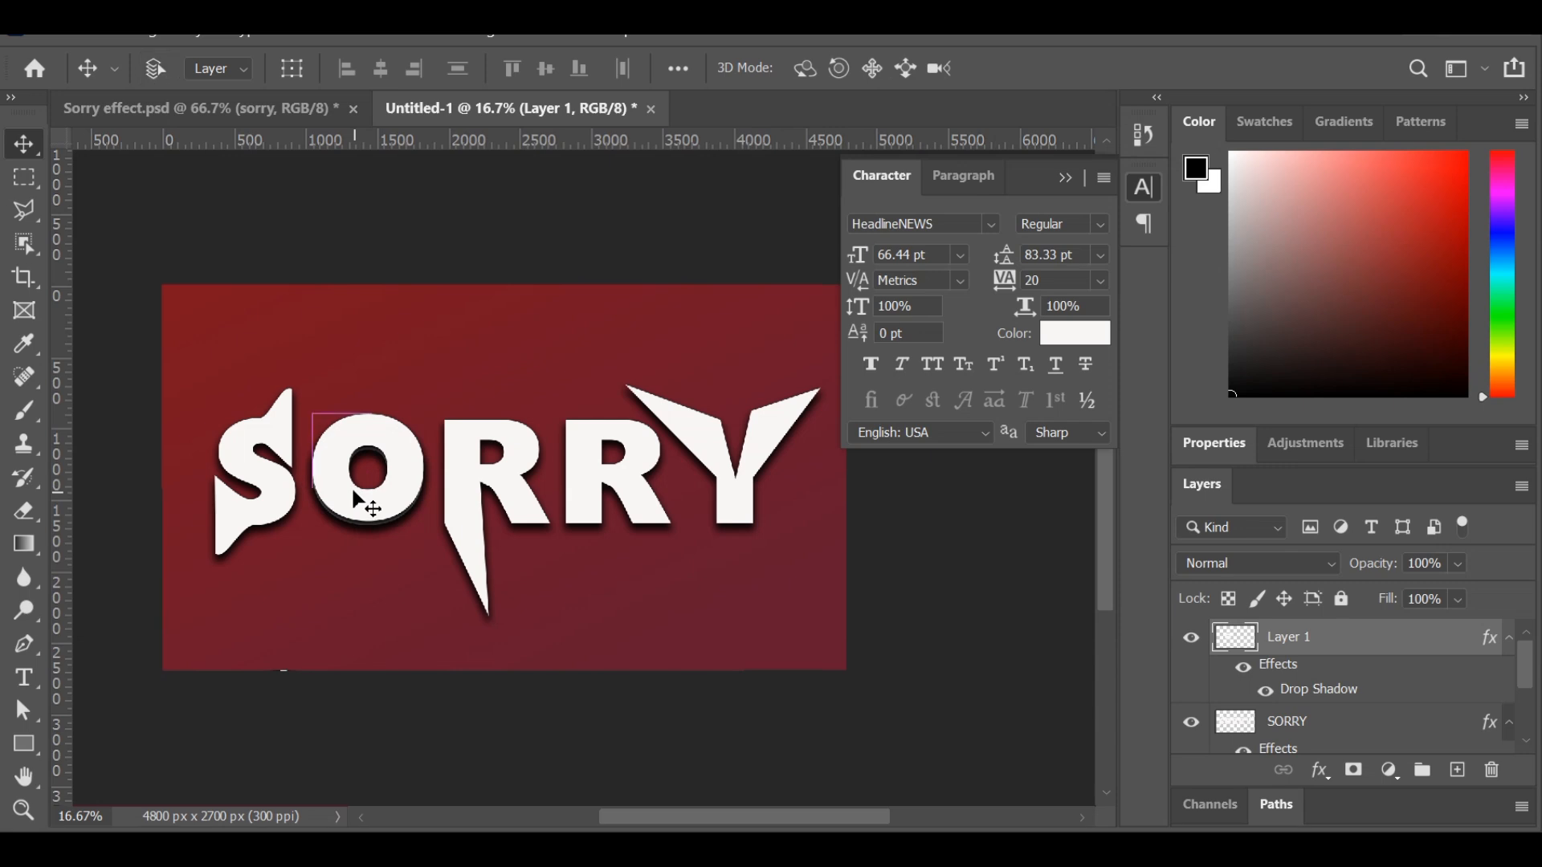
Outline the lower half of the O copy with the Polygonal Lasso, delete that part and clear the selection.
key(ctrl+plus)
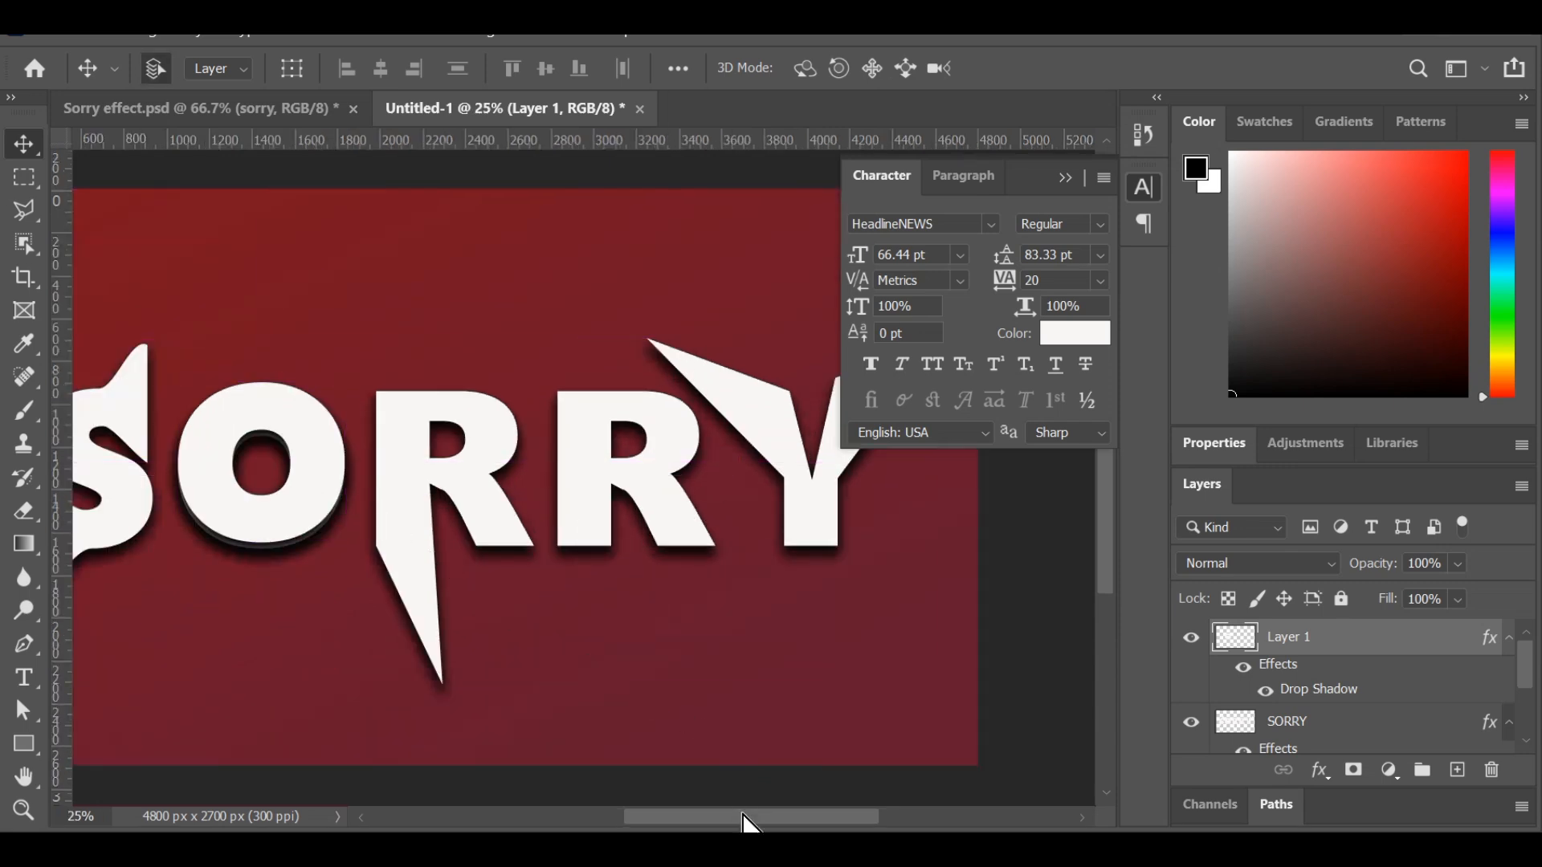
drag(750, 818, 689, 817)
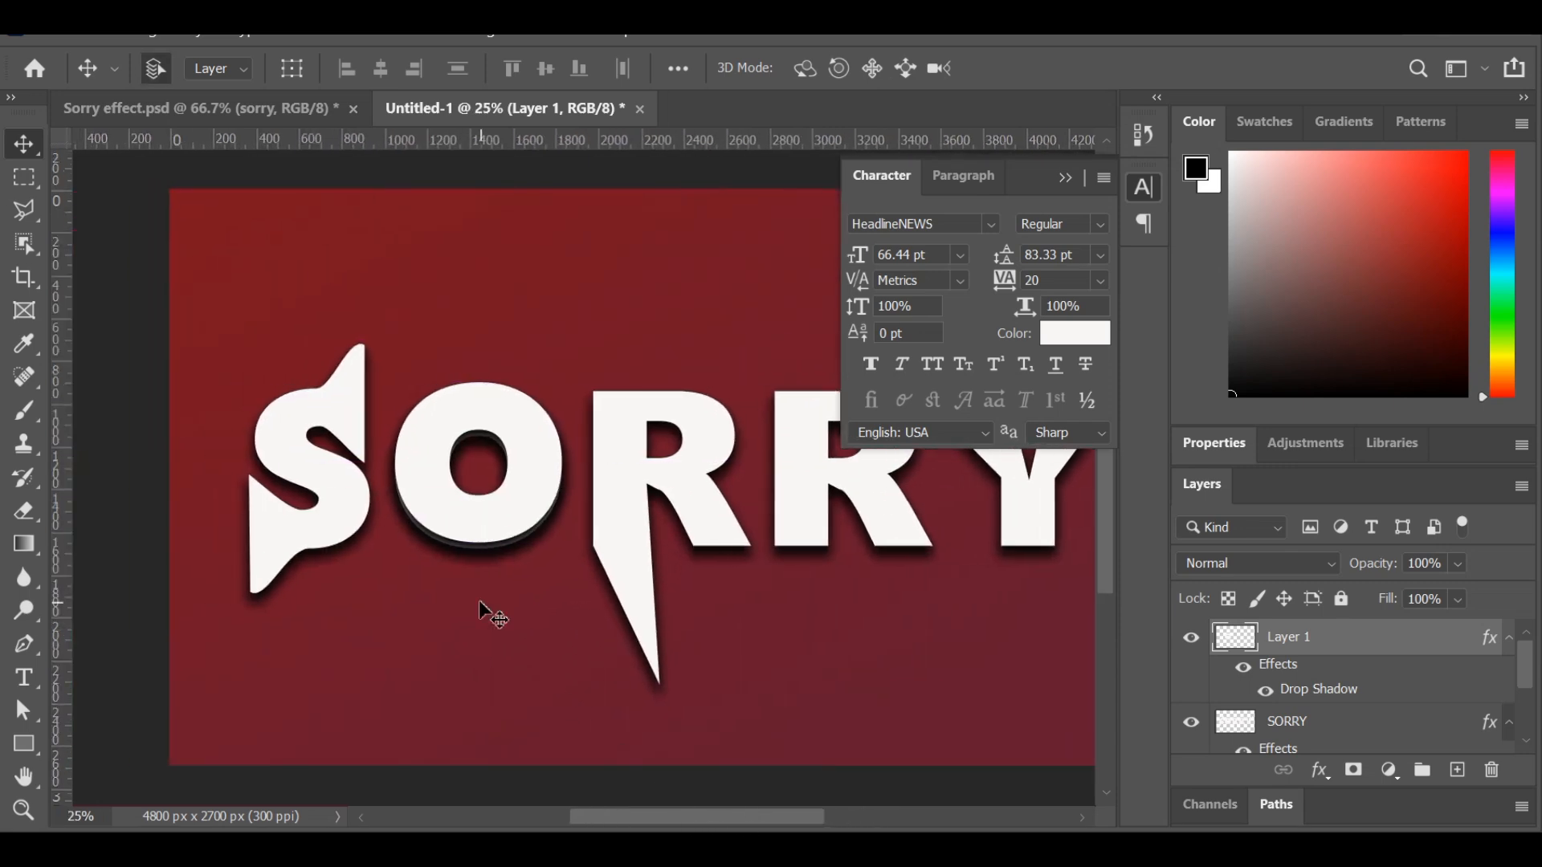
click(29, 220)
click(110, 240)
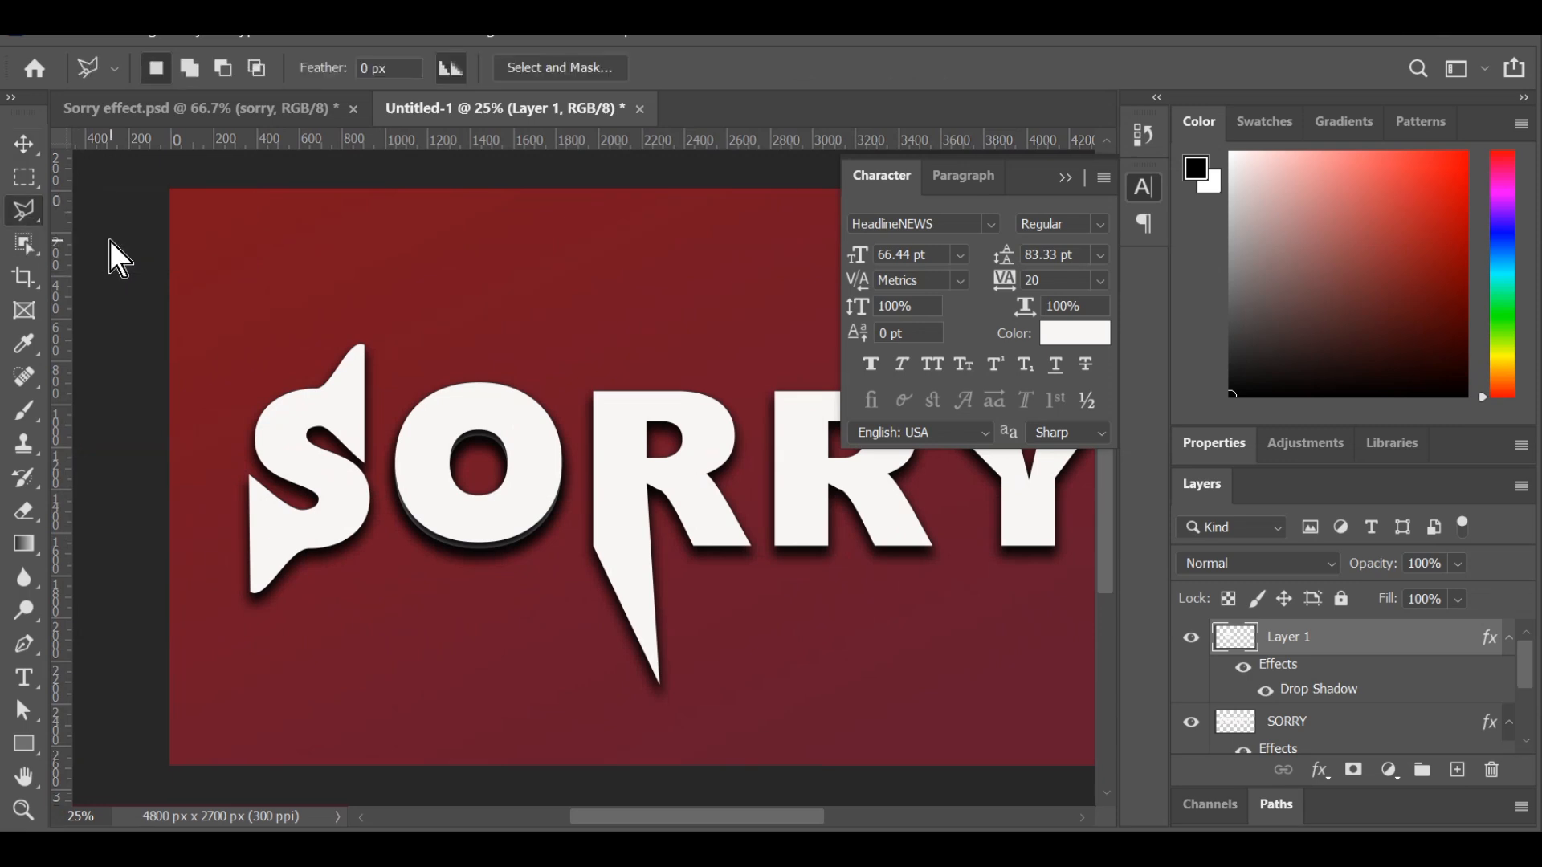
click(375, 459)
click(583, 474)
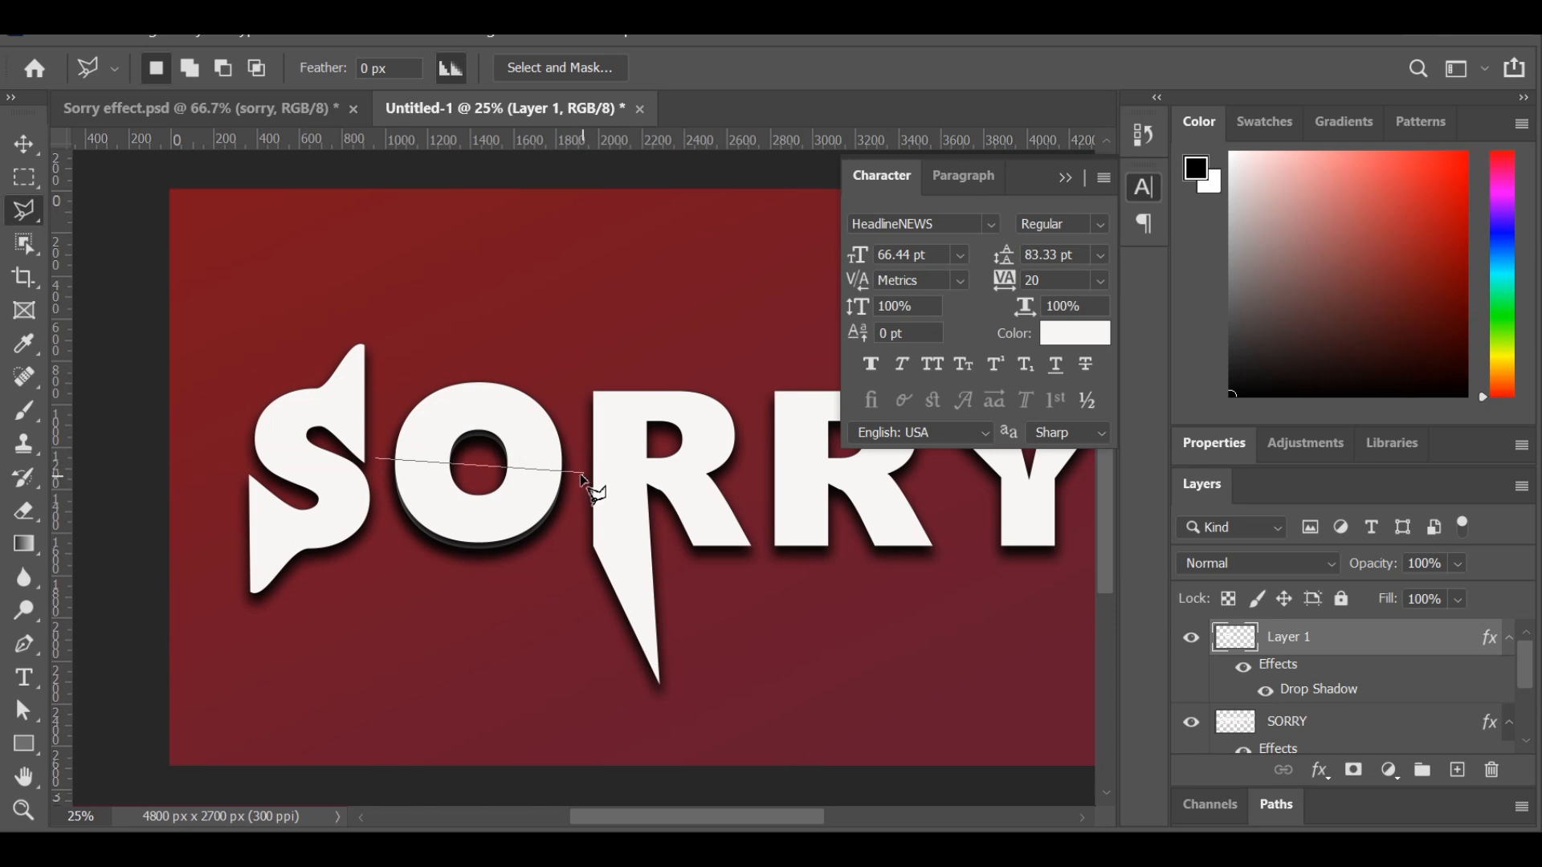
click(579, 596)
click(383, 584)
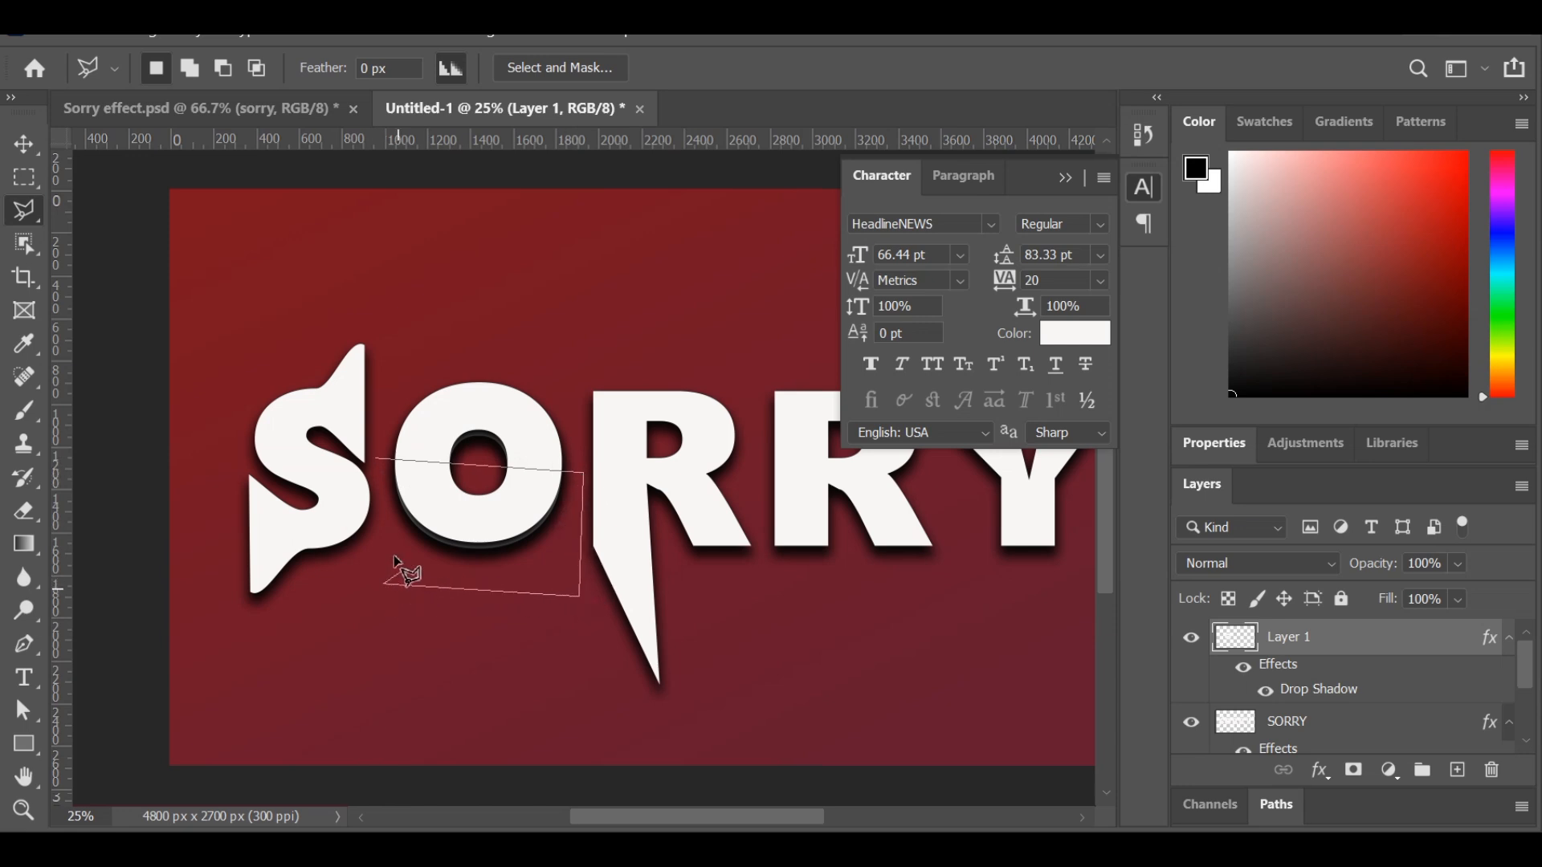
click(378, 457)
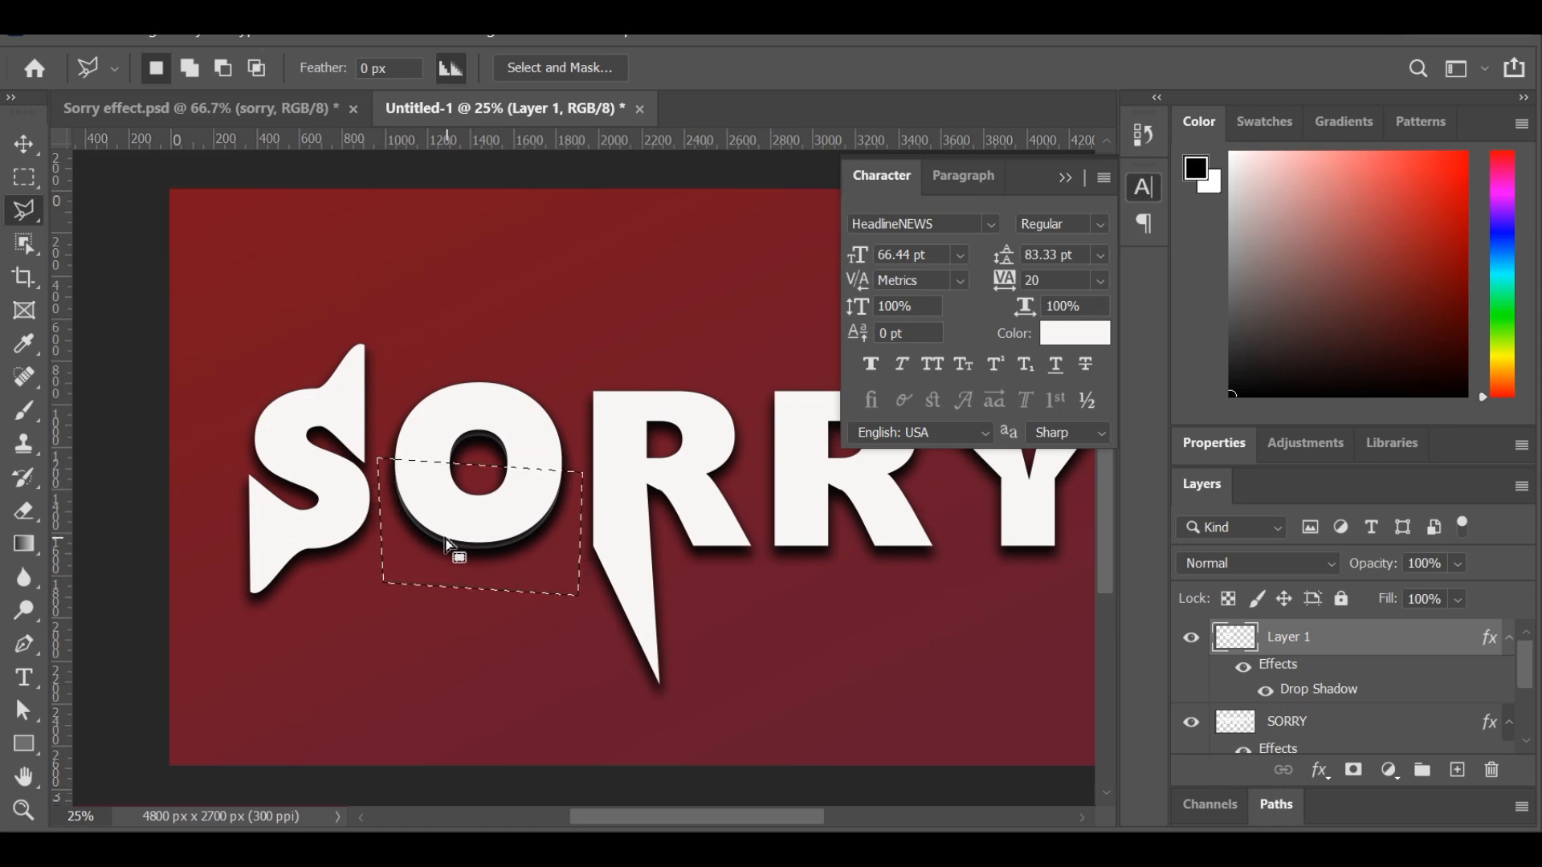
key(Delete)
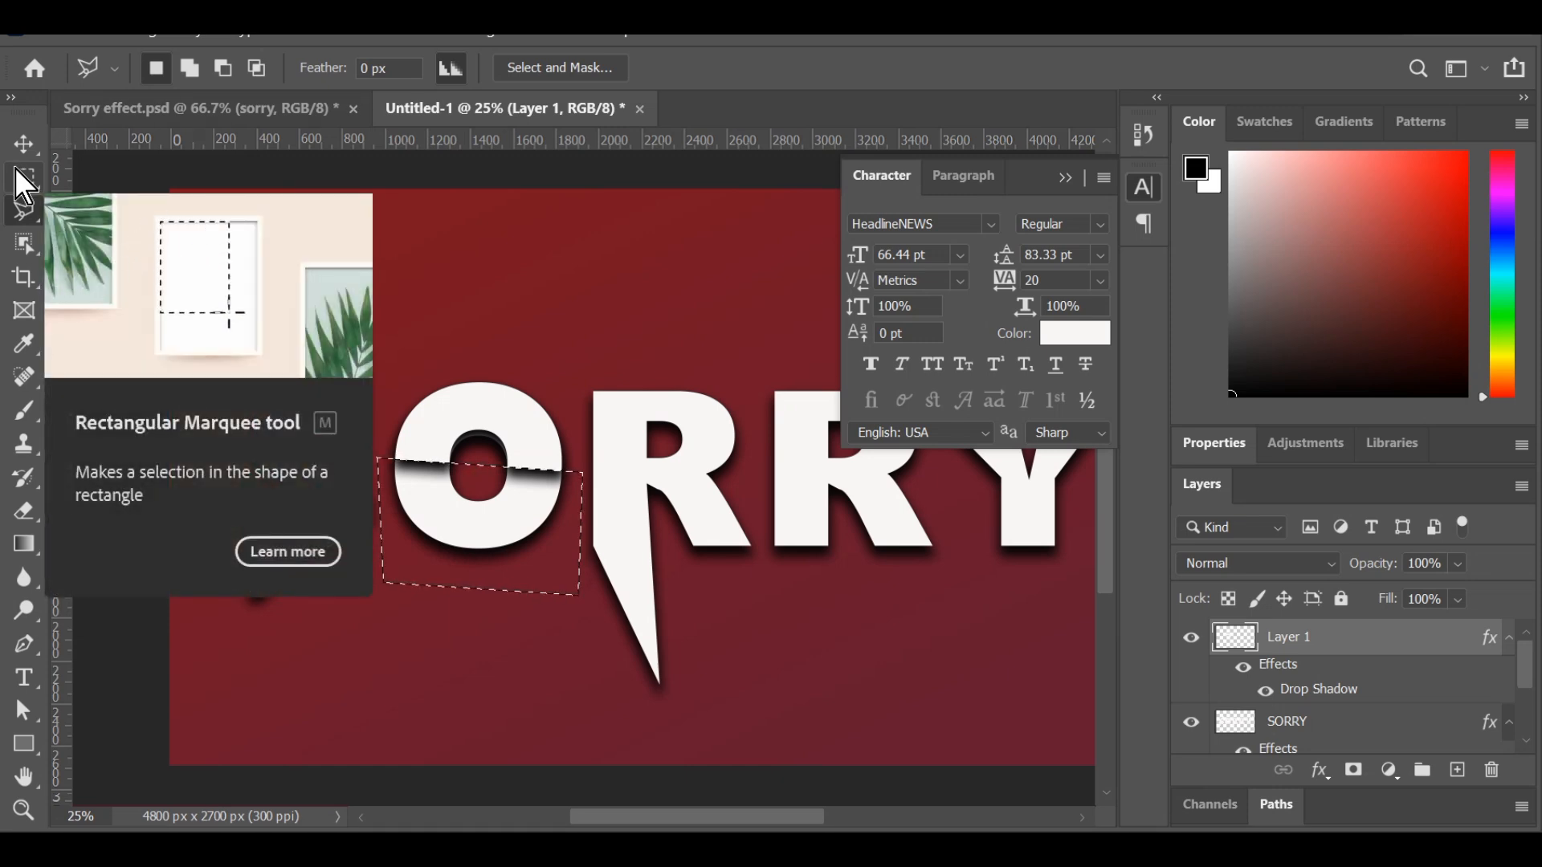
key(ctrl+d)
Add a Gradient Overlay to the remaining upper half of the O copy using the orange-to-yellow preset.
click(27, 150)
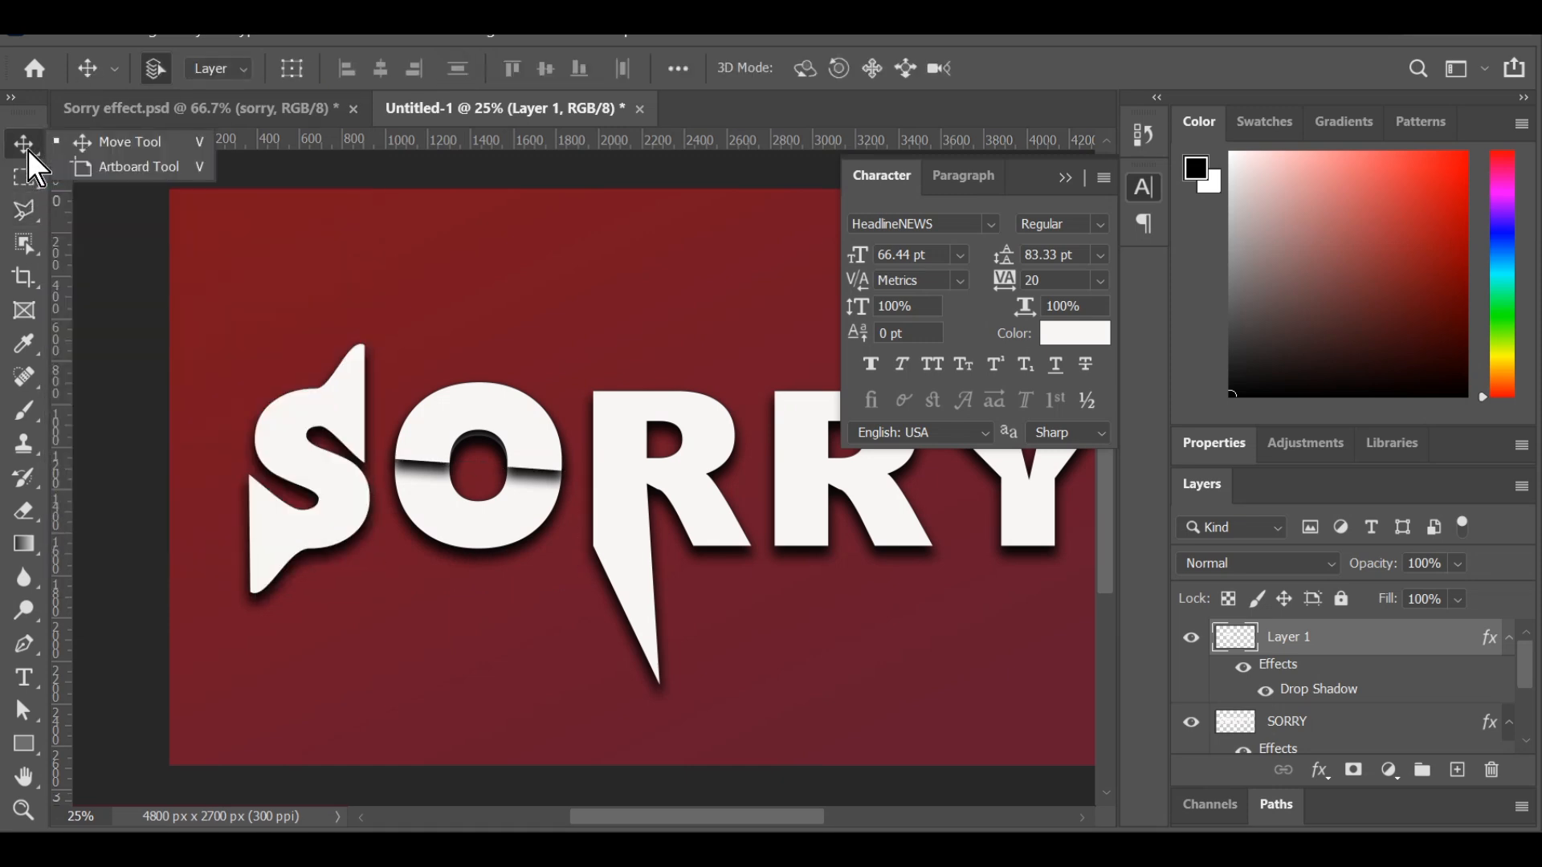
click(481, 411)
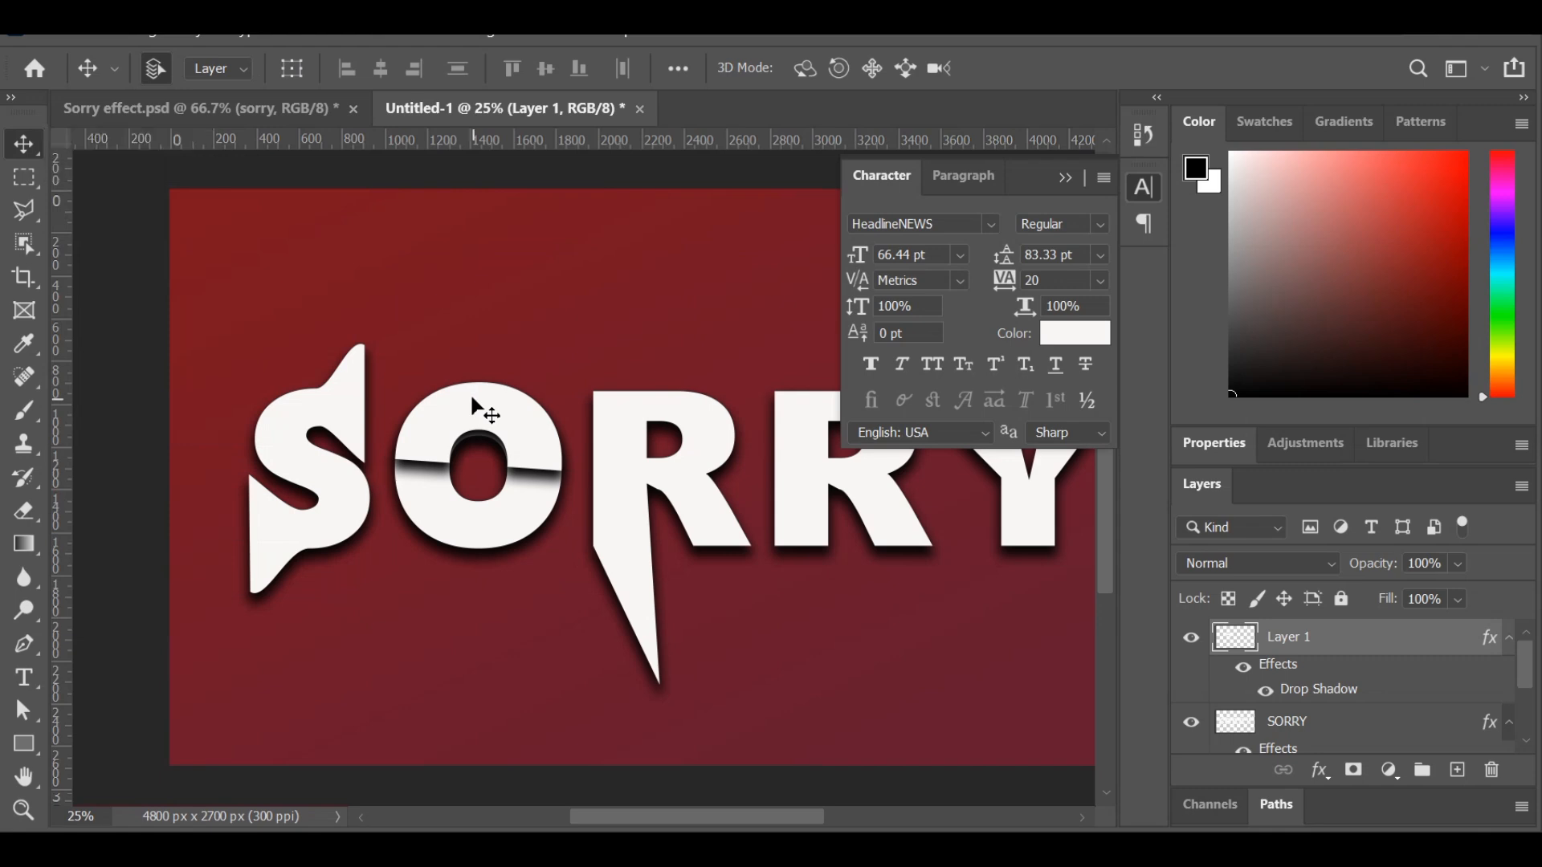
click(1318, 772)
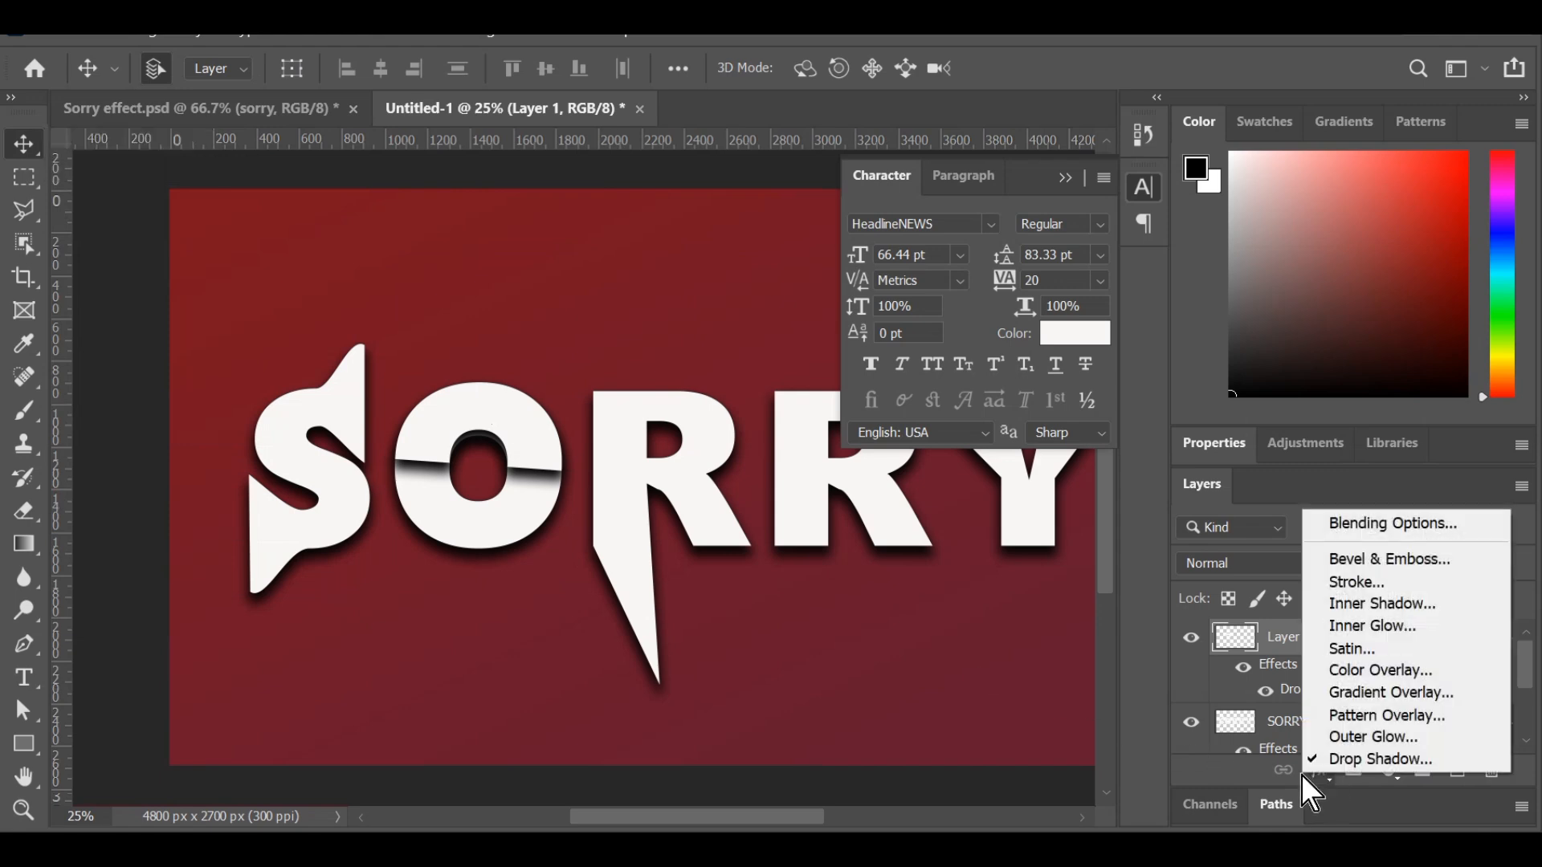
click(1340, 695)
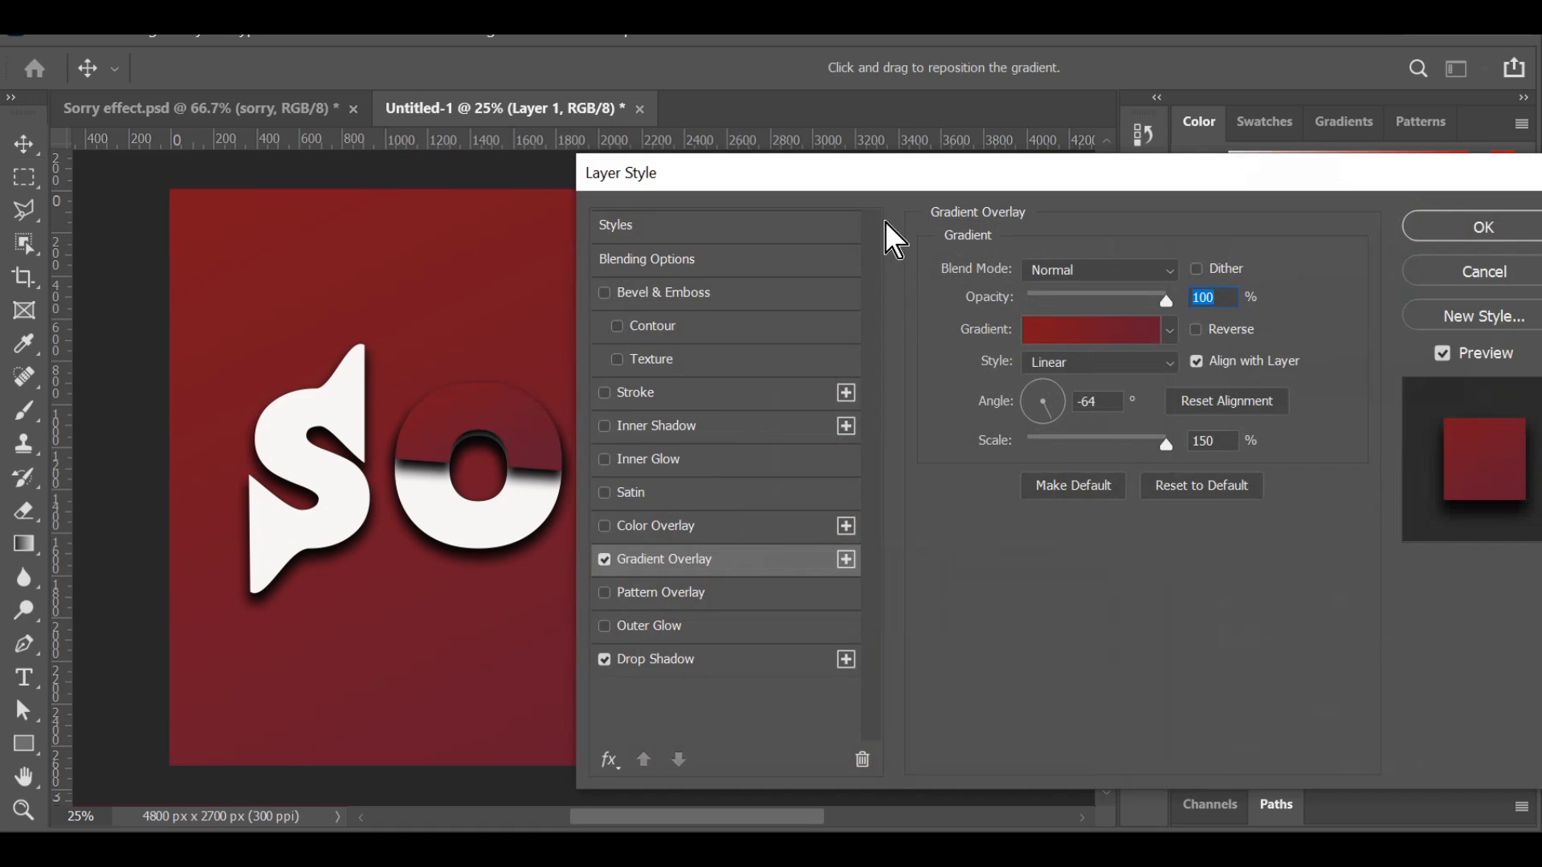
click(1099, 333)
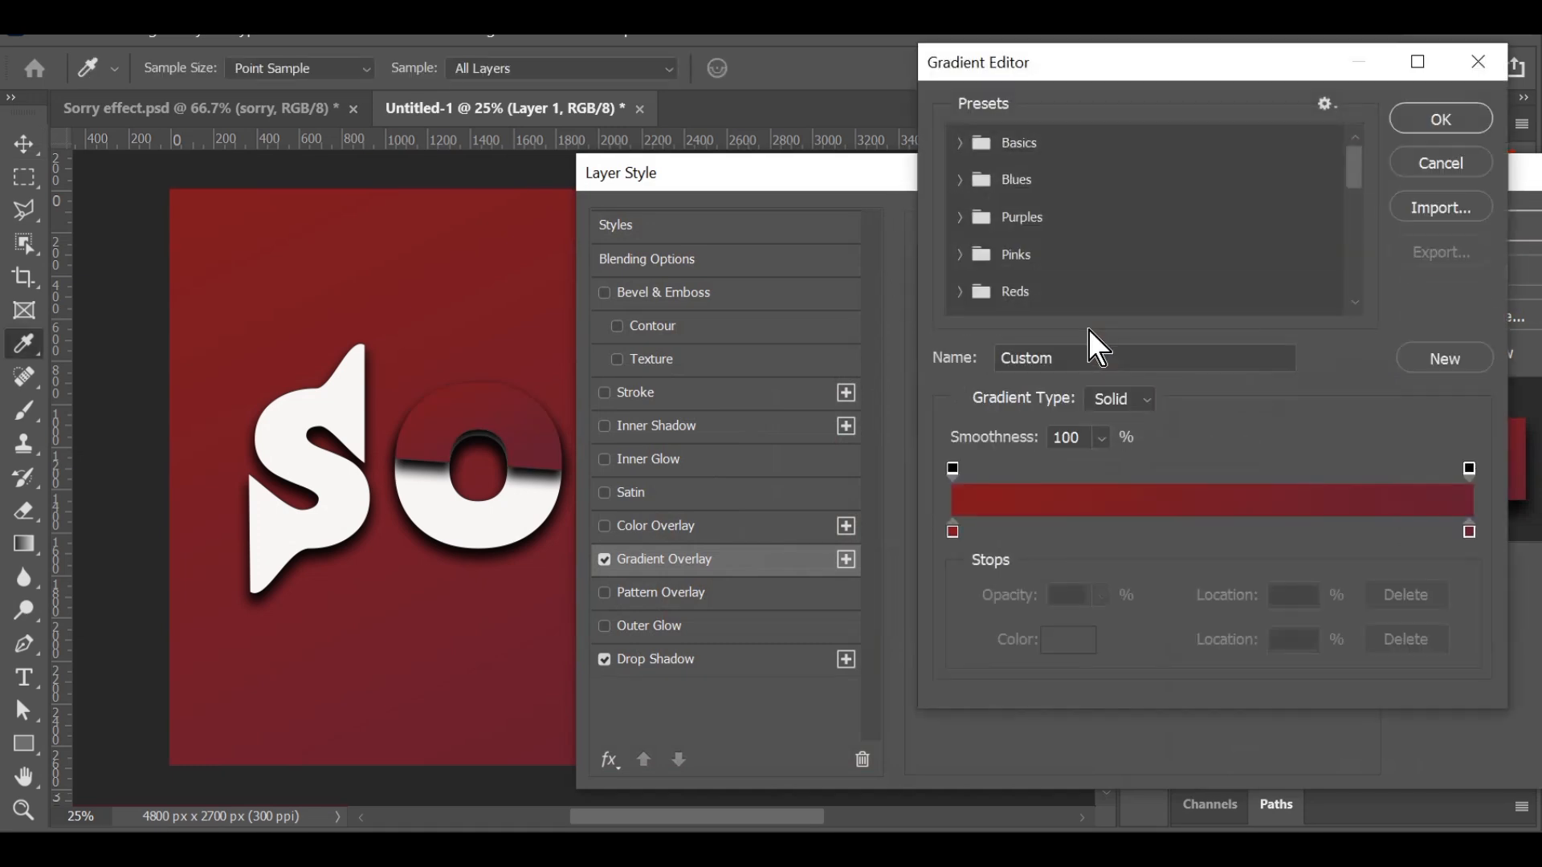
scroll(1088, 253, down, 2)
scroll(1084, 262, down, 3)
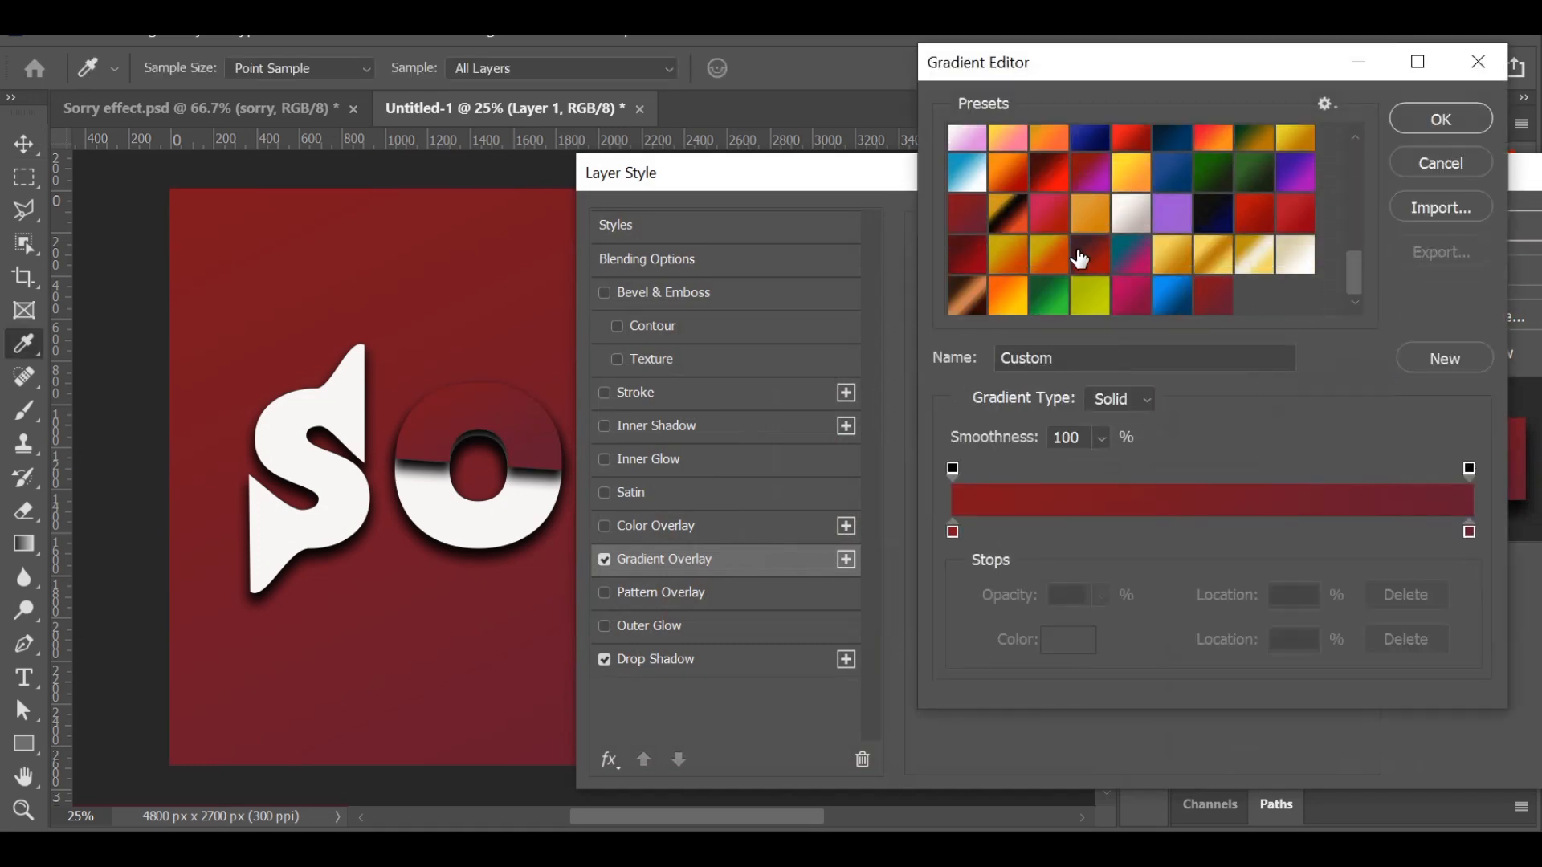
click(1002, 289)
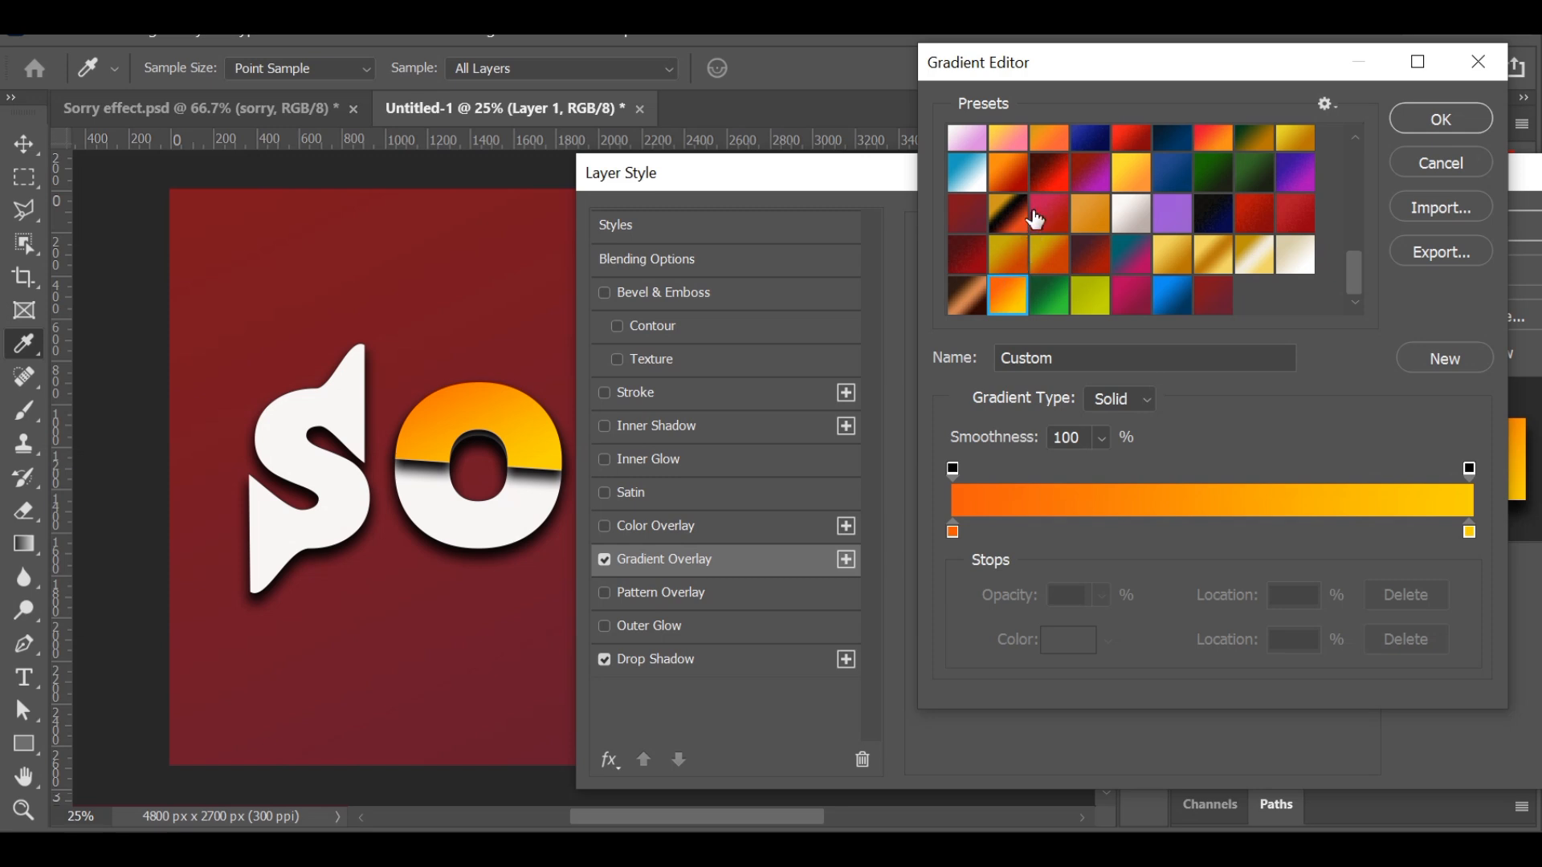
Compare the orange-to-red and yellow-to-orange presets on the O's upper half, and accept the orange-to-yellow gradient.
drag(1097, 65, 1169, 61)
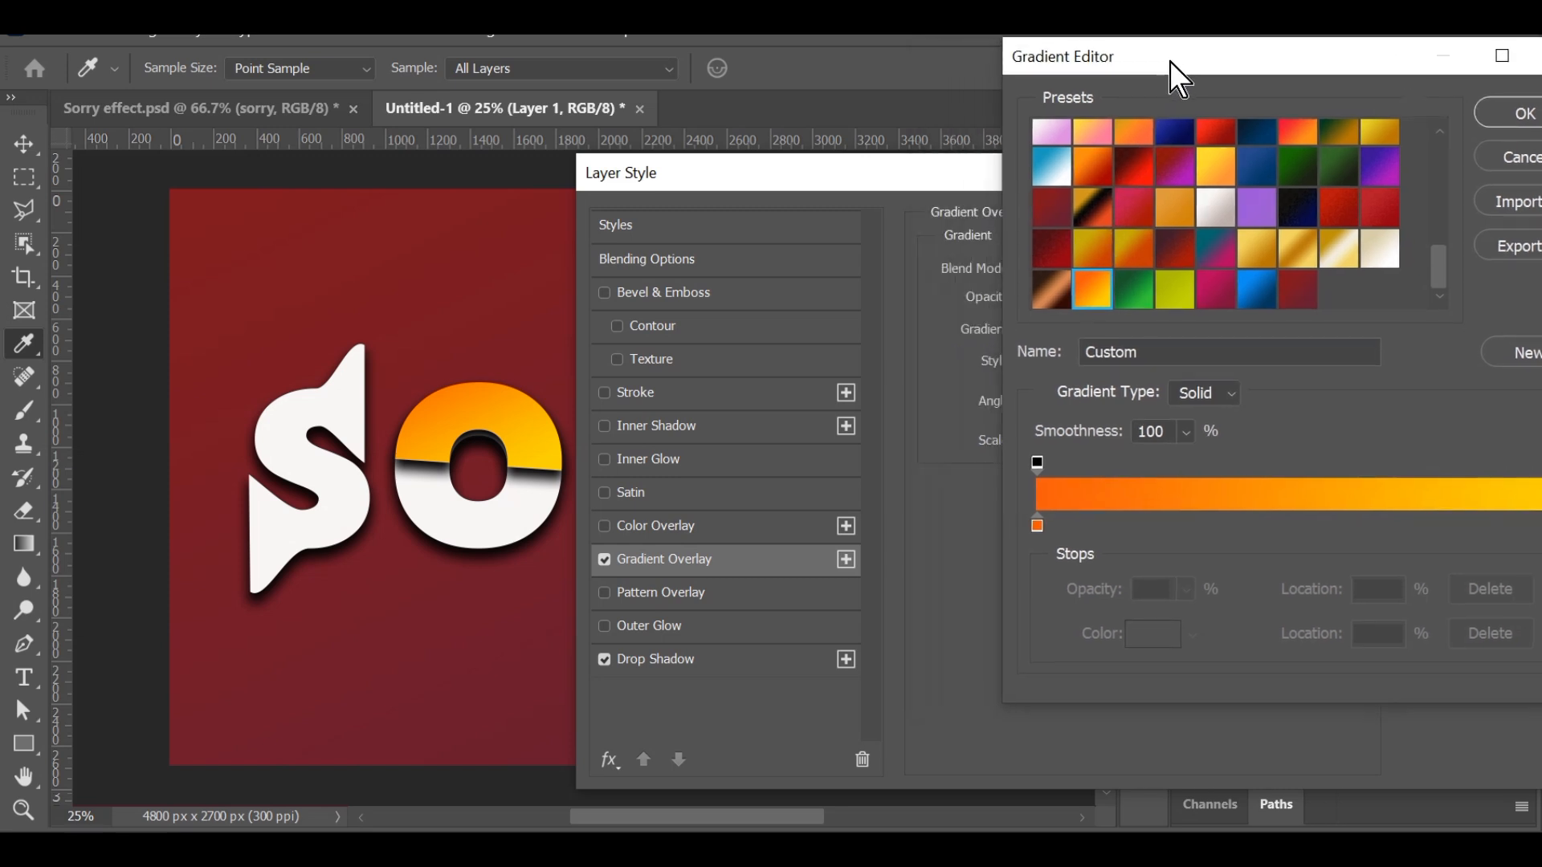
click(1088, 186)
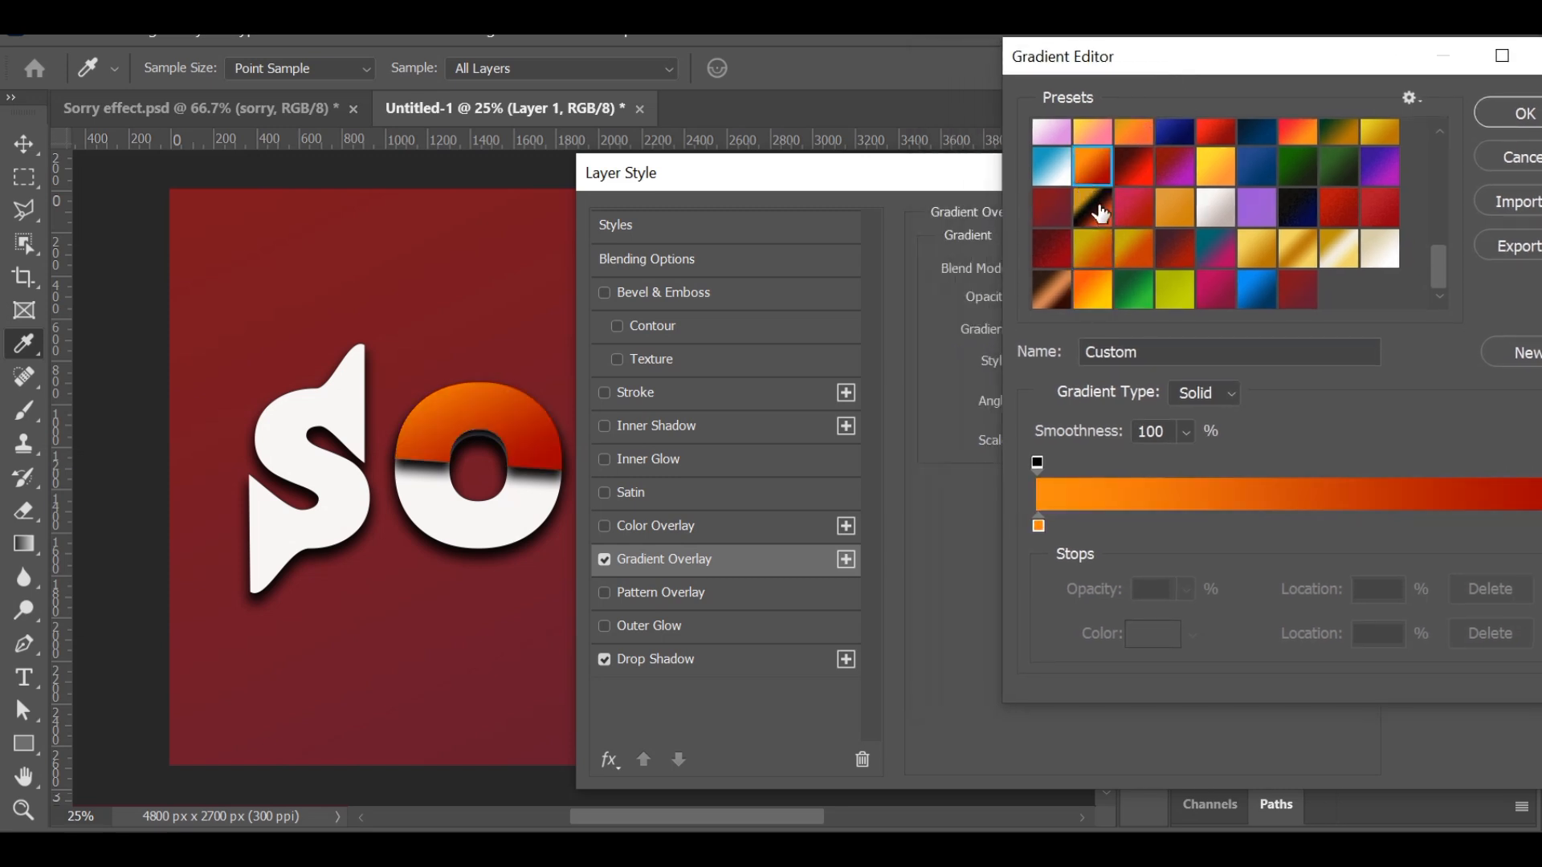
click(1209, 176)
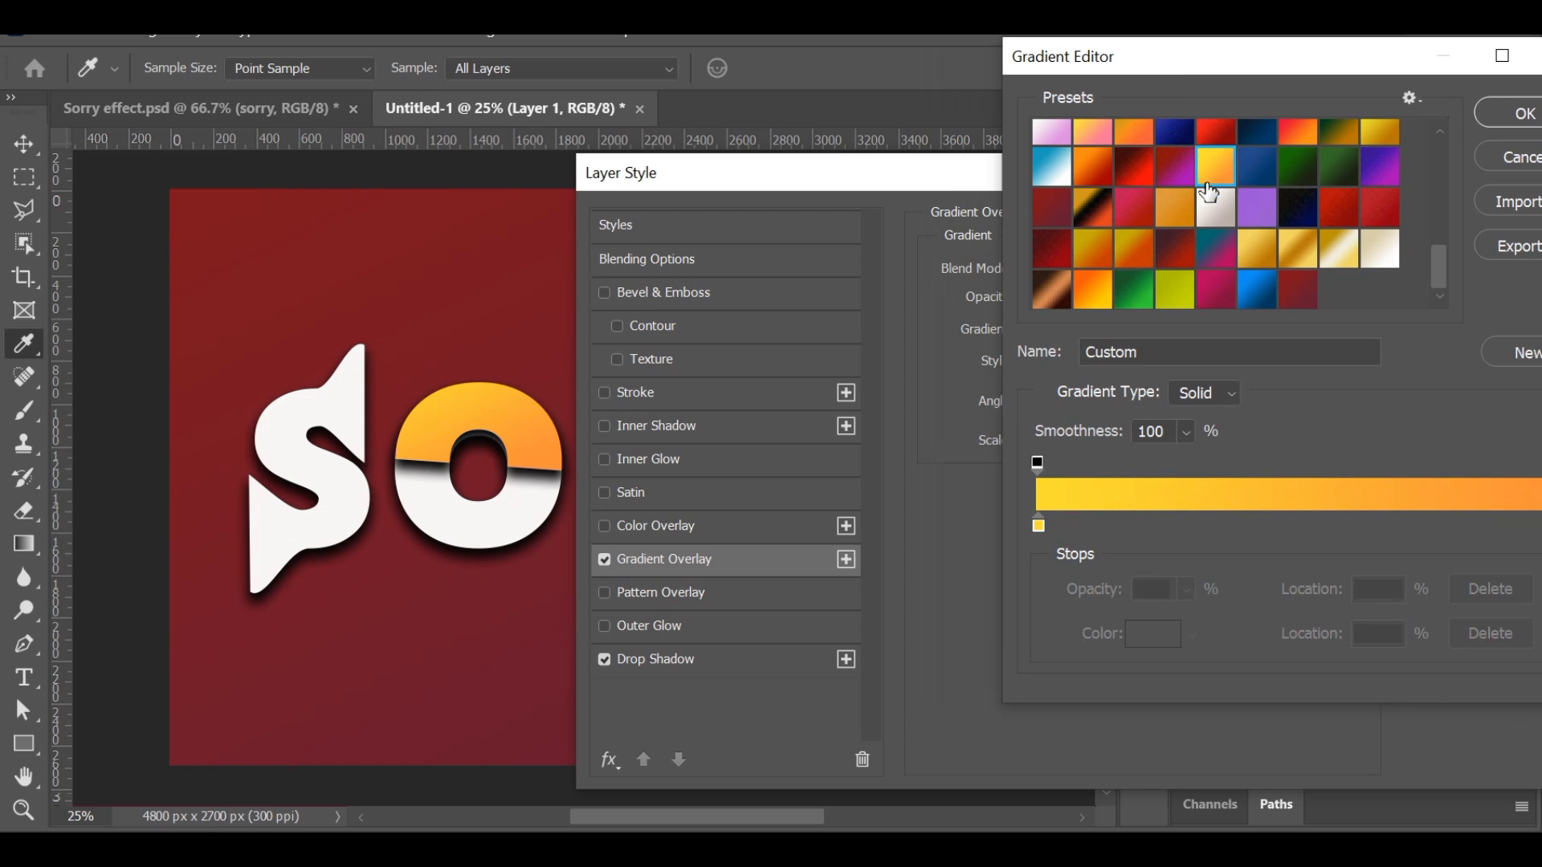
click(1093, 288)
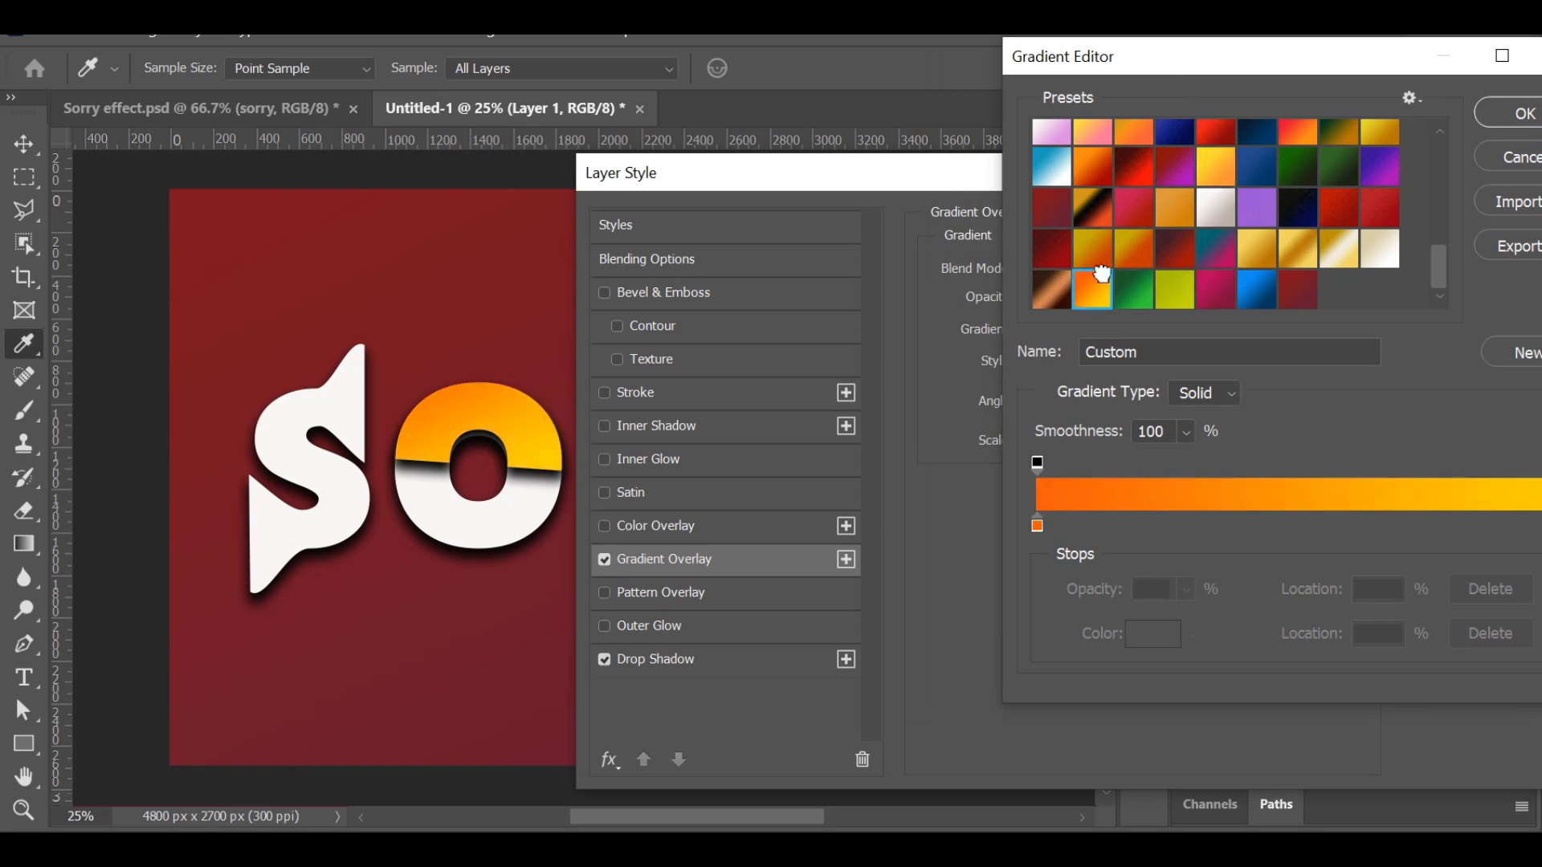
click(1523, 114)
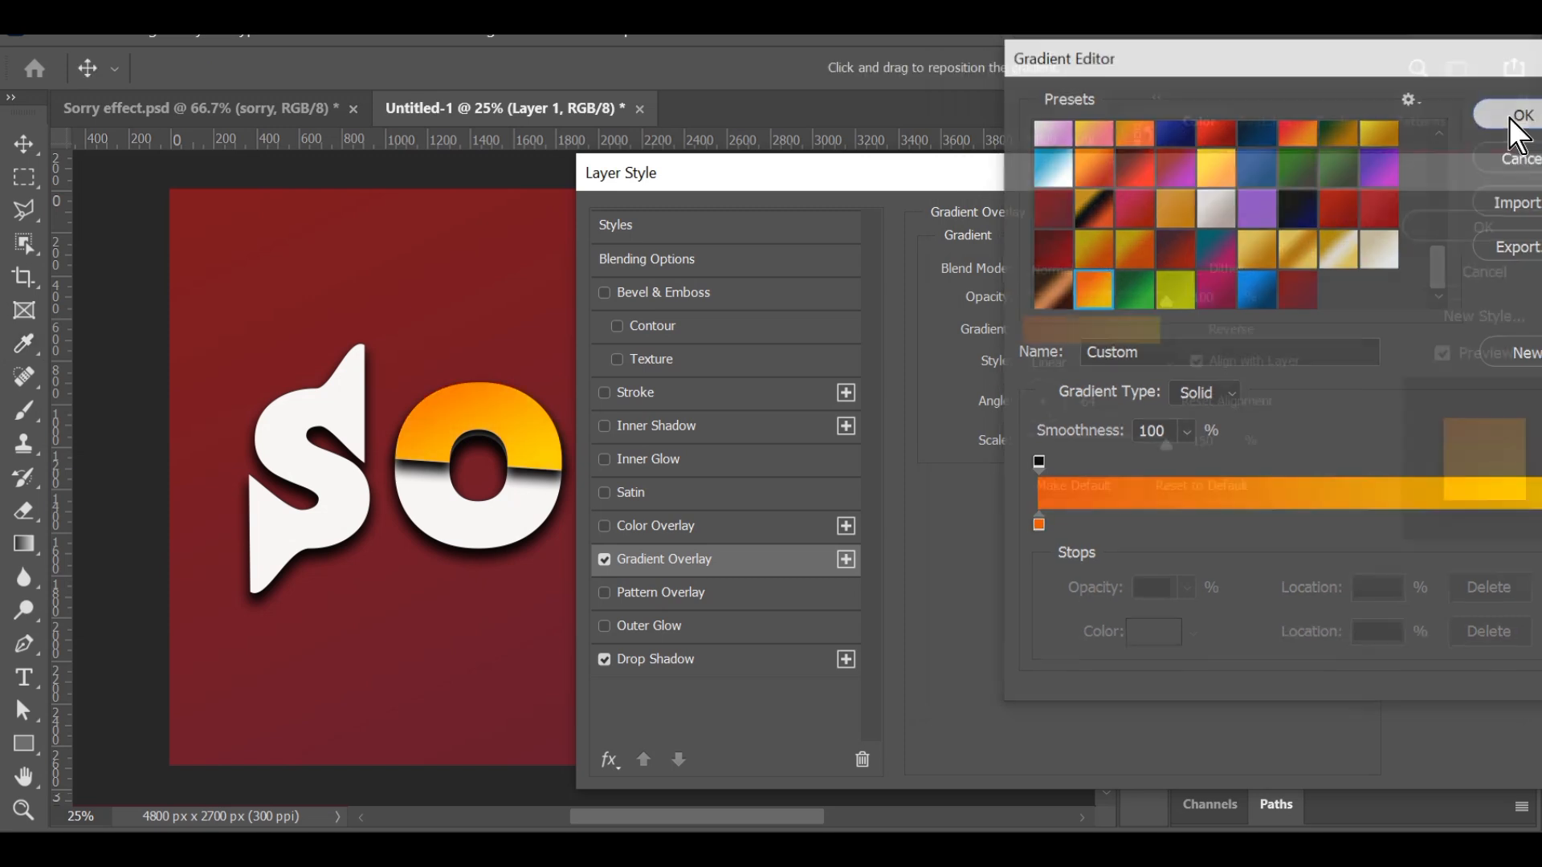
drag(1375, 170, 1289, 157)
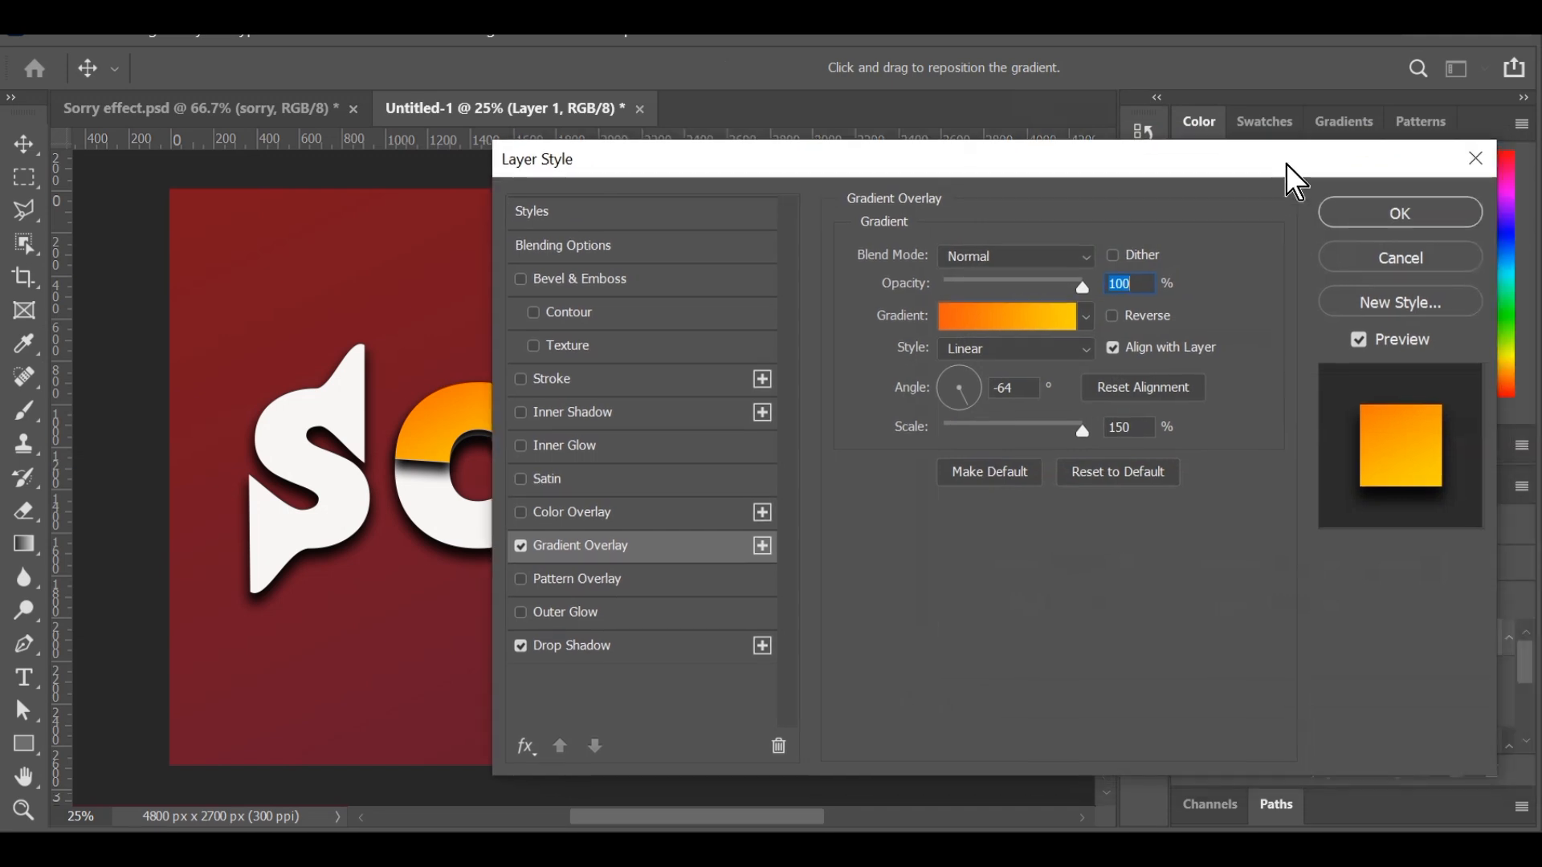
Apply the layer style with the orange-to-yellow Gradient Overlay to the upper half of the O.
click(1375, 212)
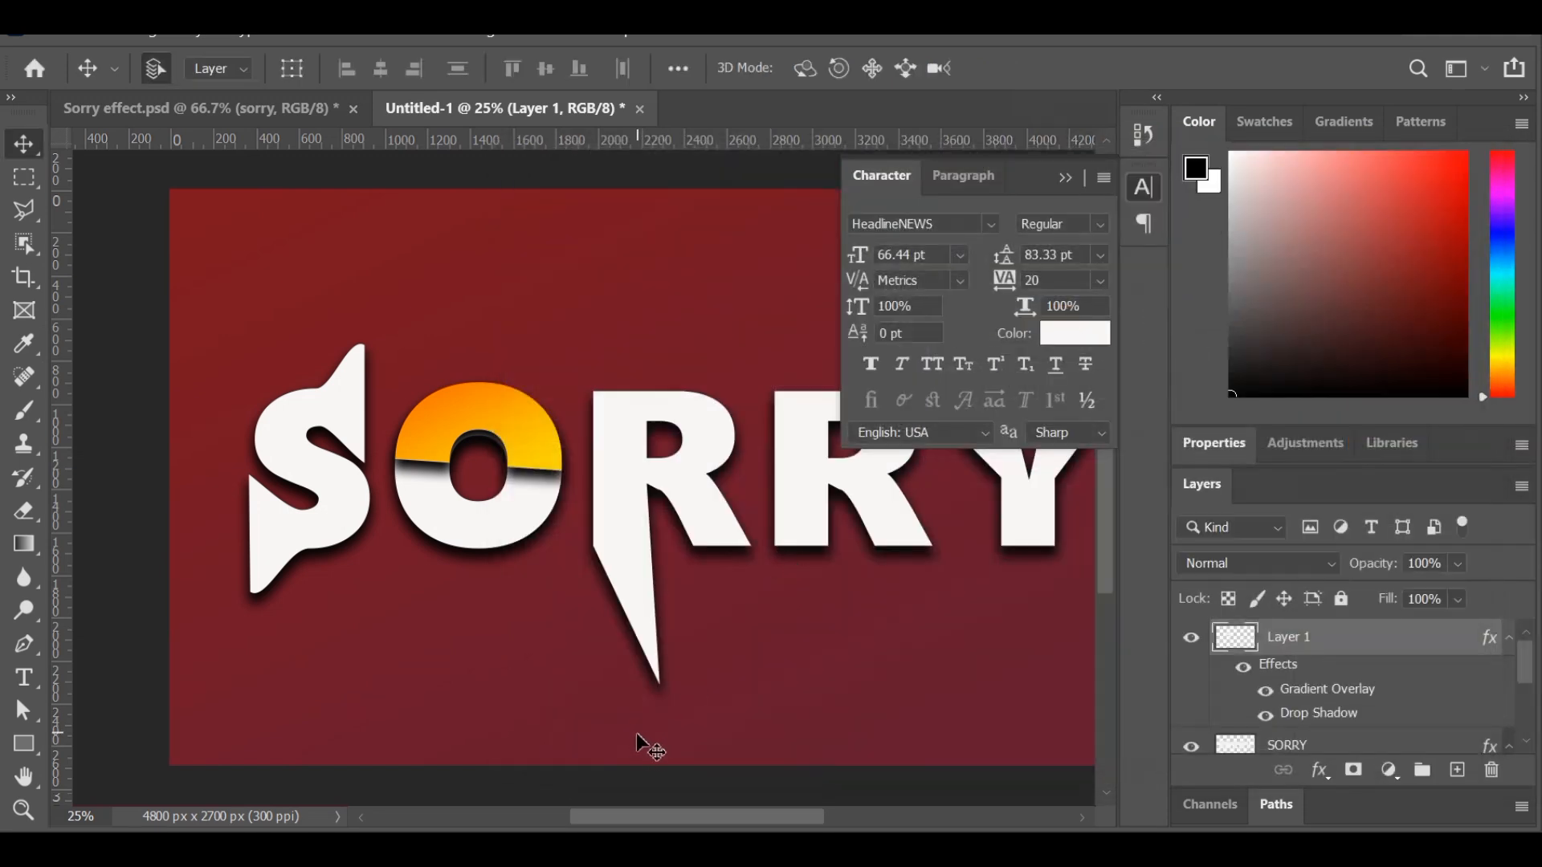
drag(623, 822, 652, 824)
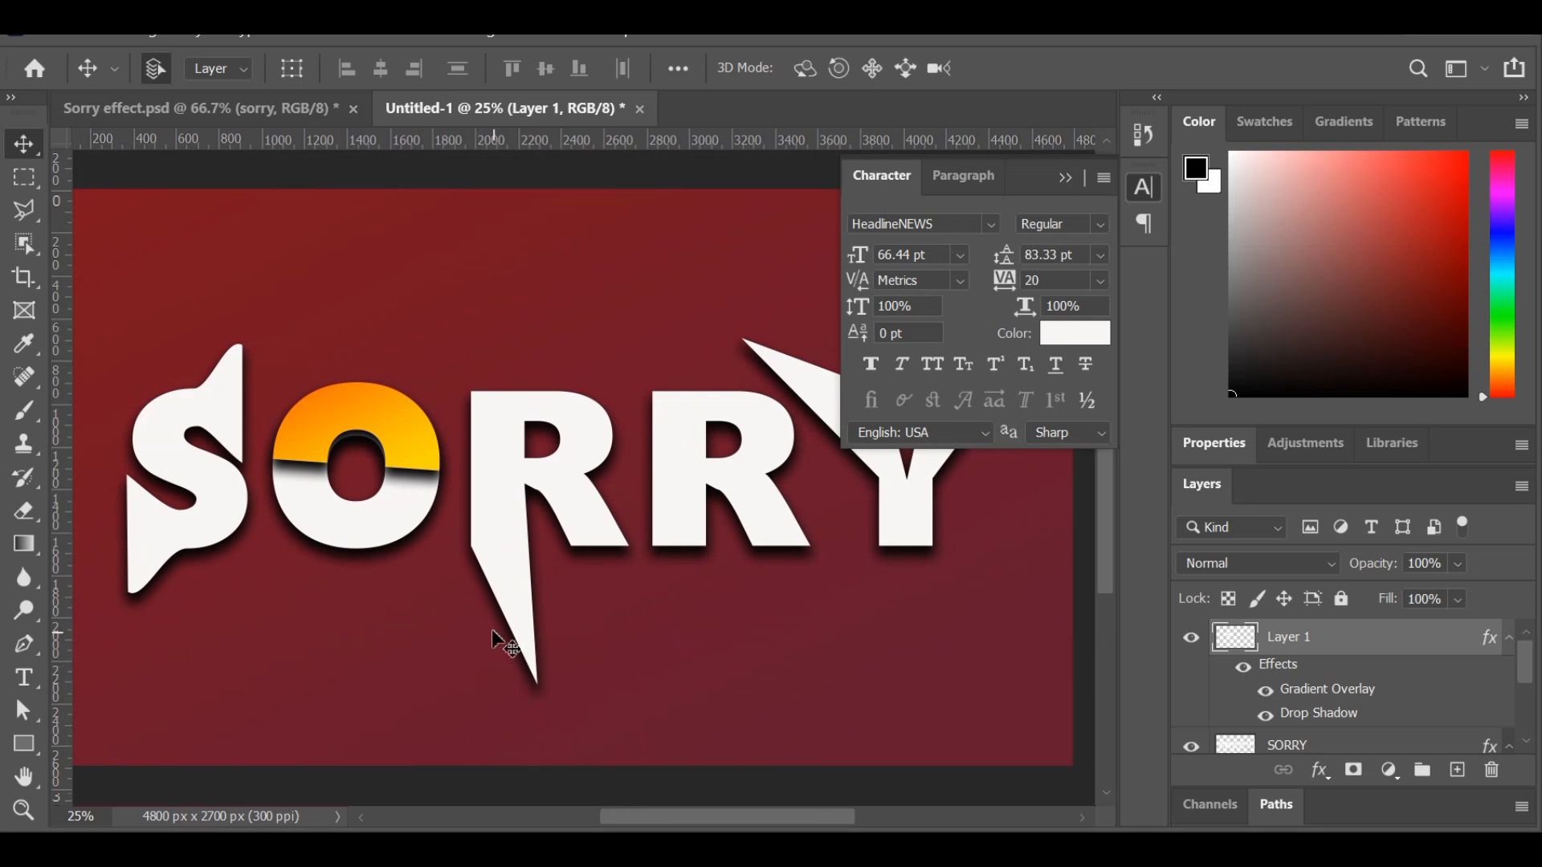
Select the first R on the SORRY layer with the Object Selection tool and copy it to a new layer.
click(25, 244)
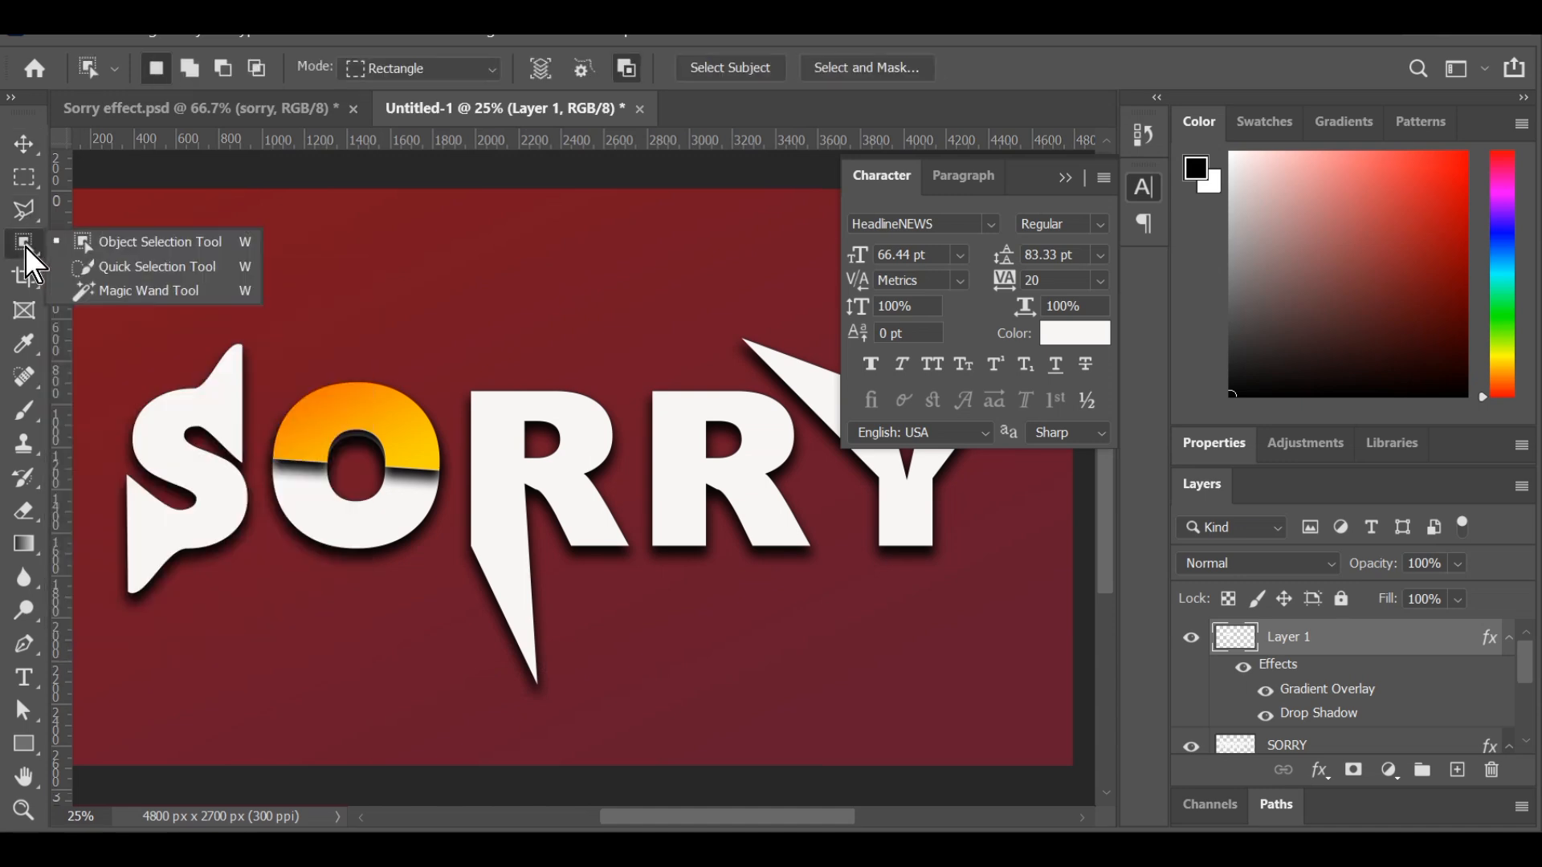
click(137, 251)
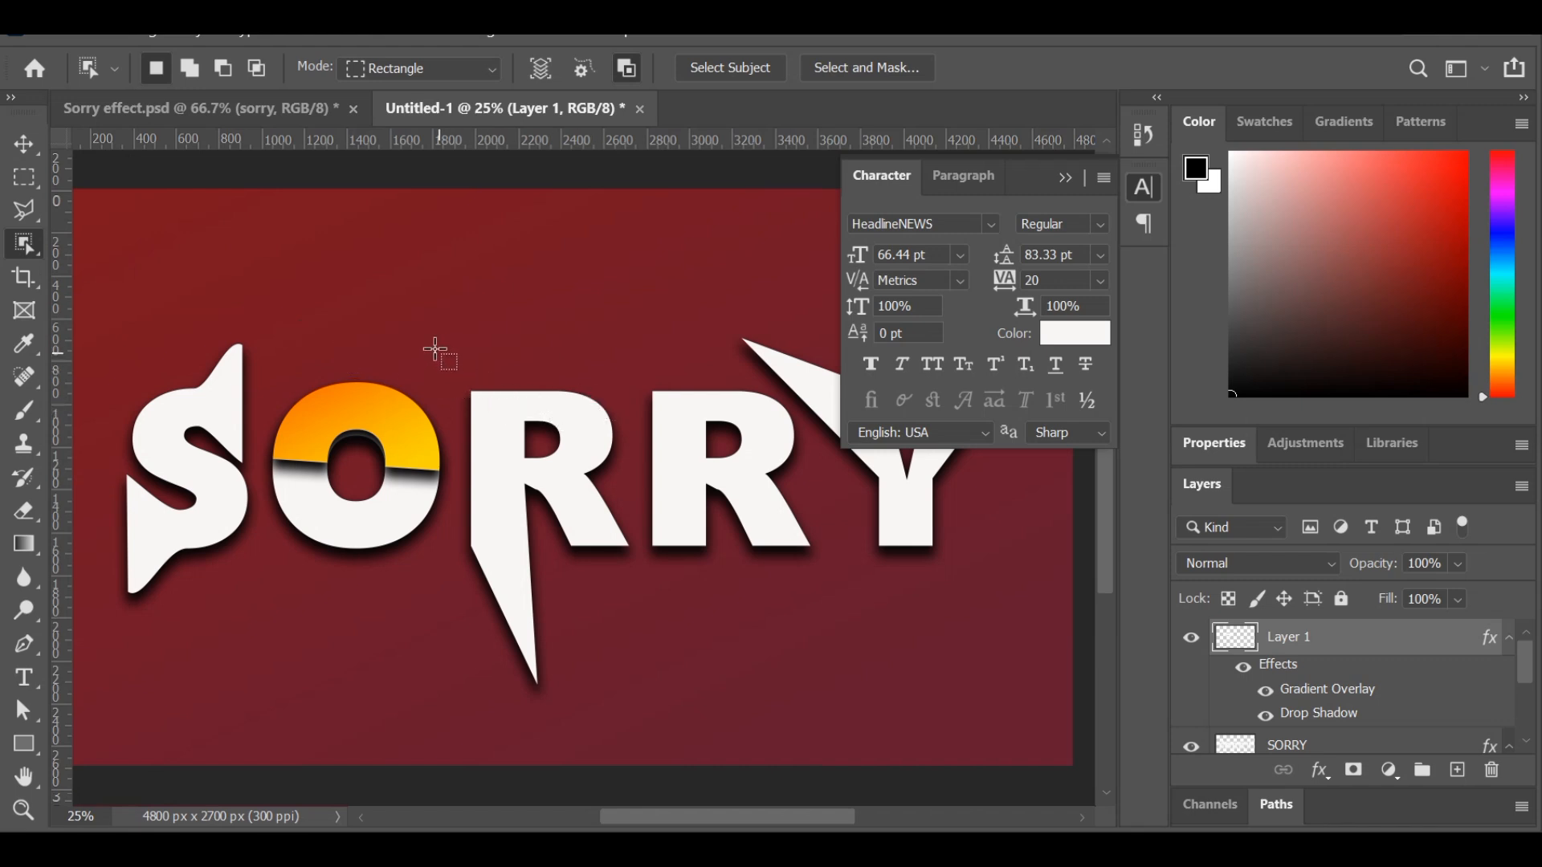
drag(441, 345, 636, 695)
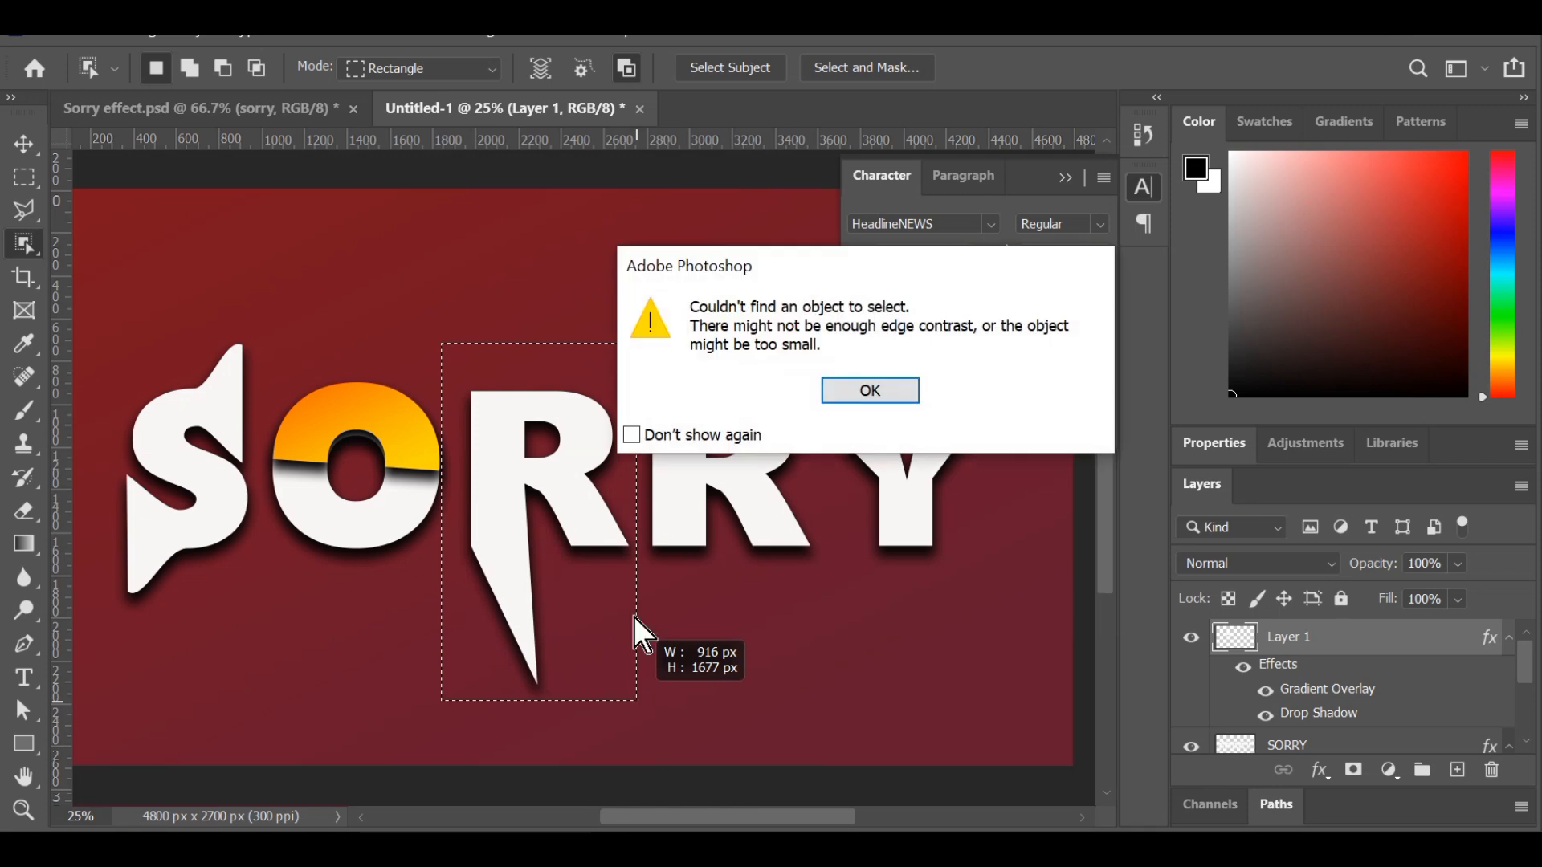
click(904, 400)
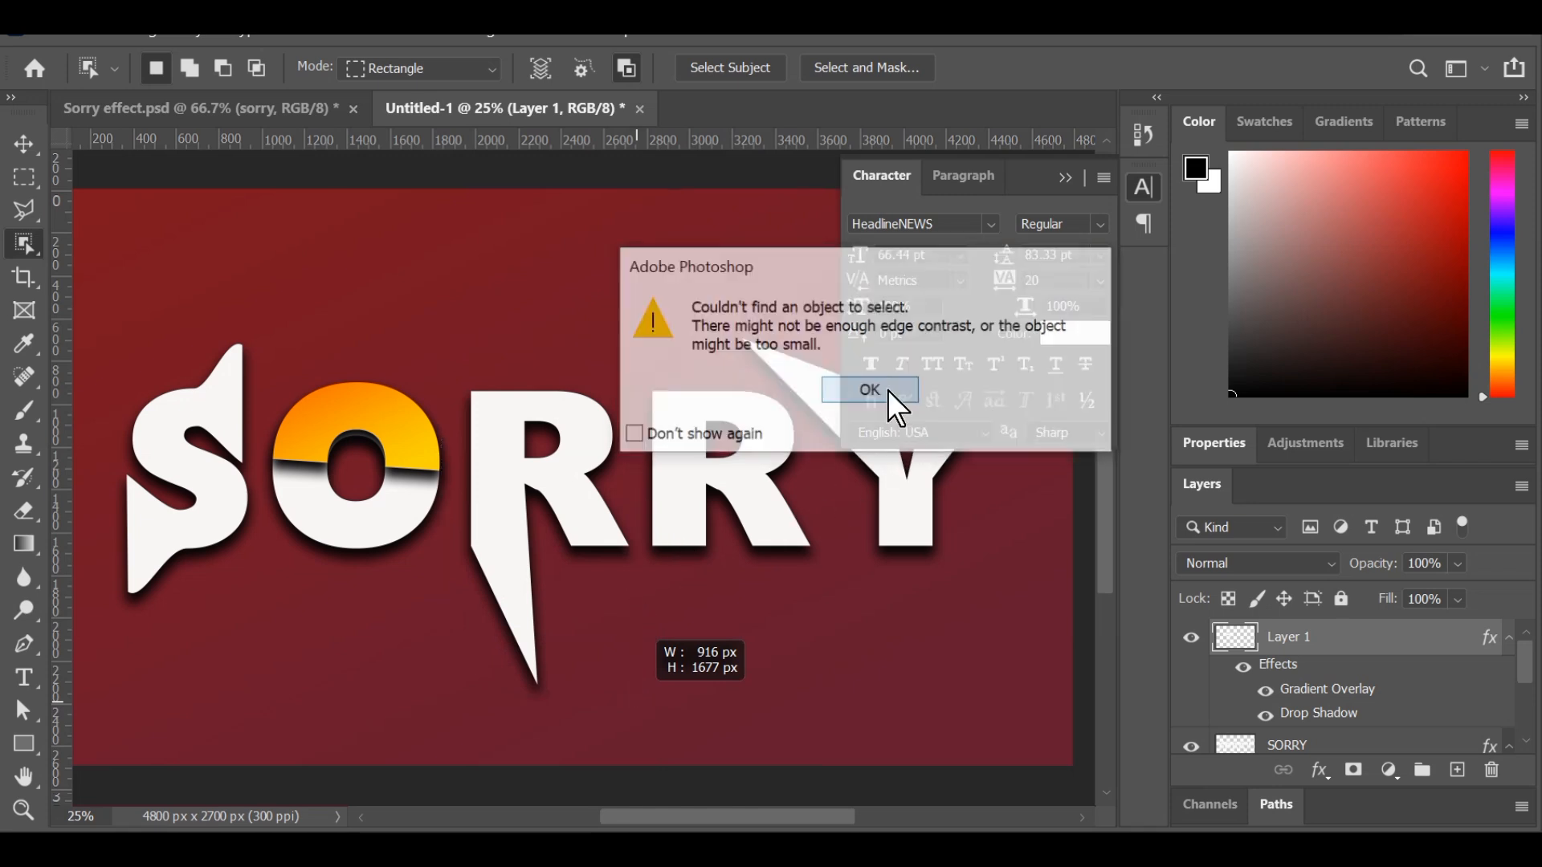
scroll(1270, 723, down, 3)
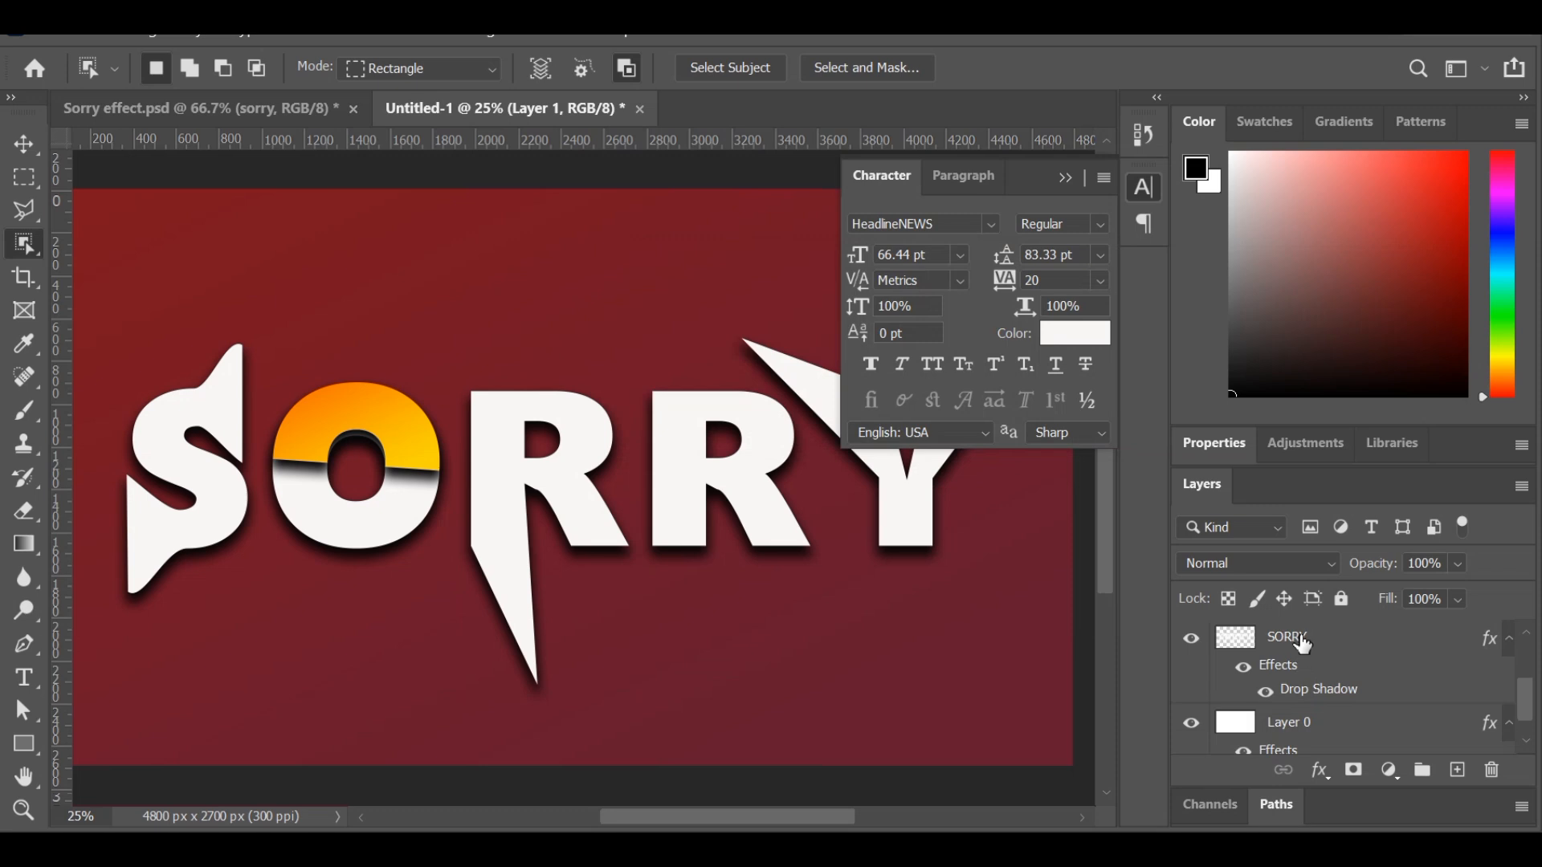
click(1301, 640)
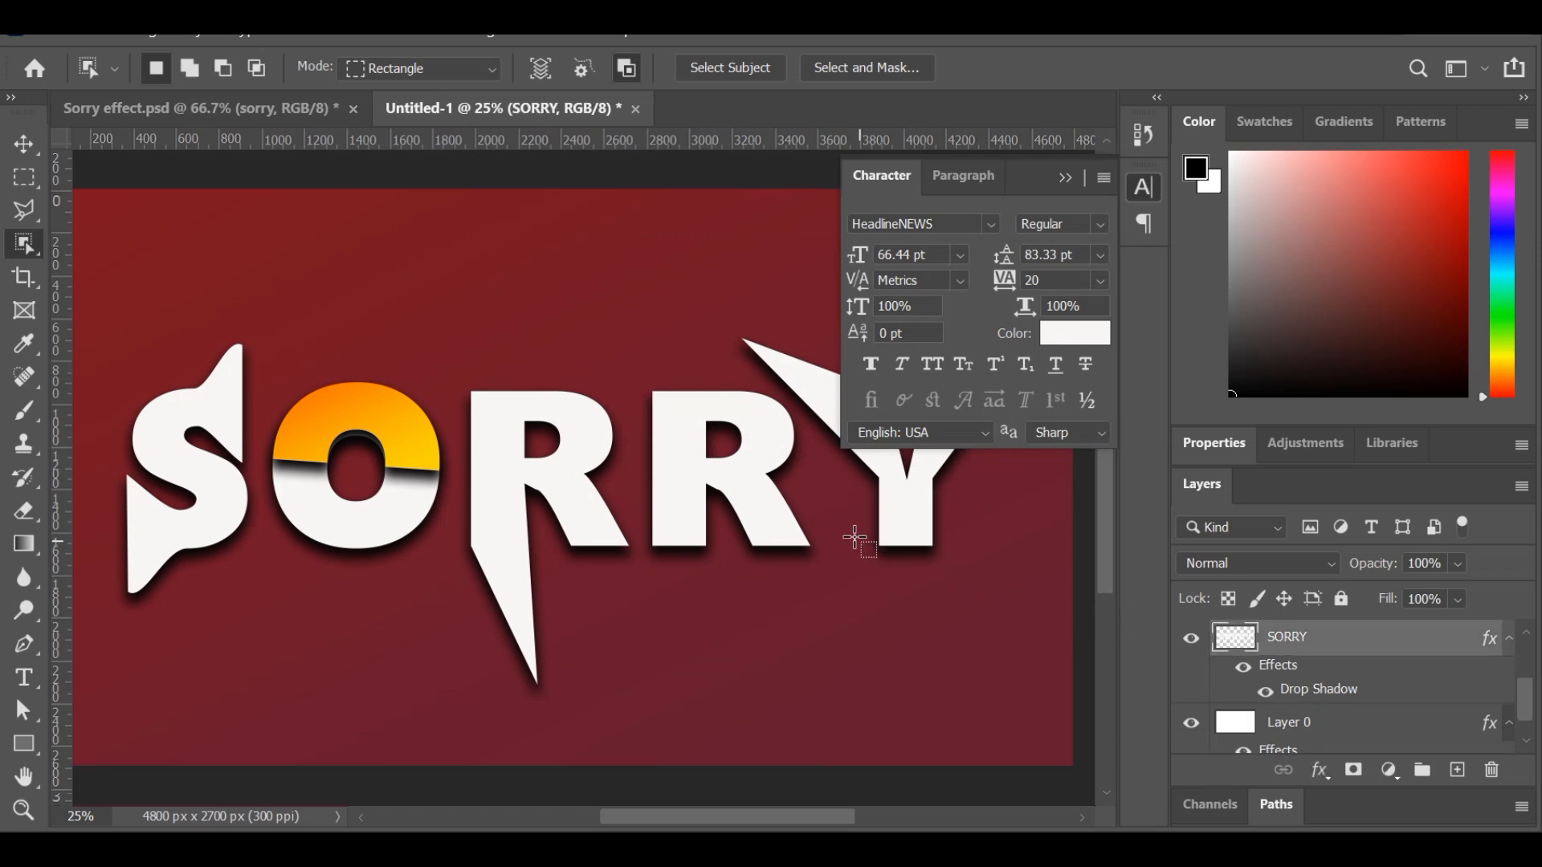
scroll(855, 538, up, 1)
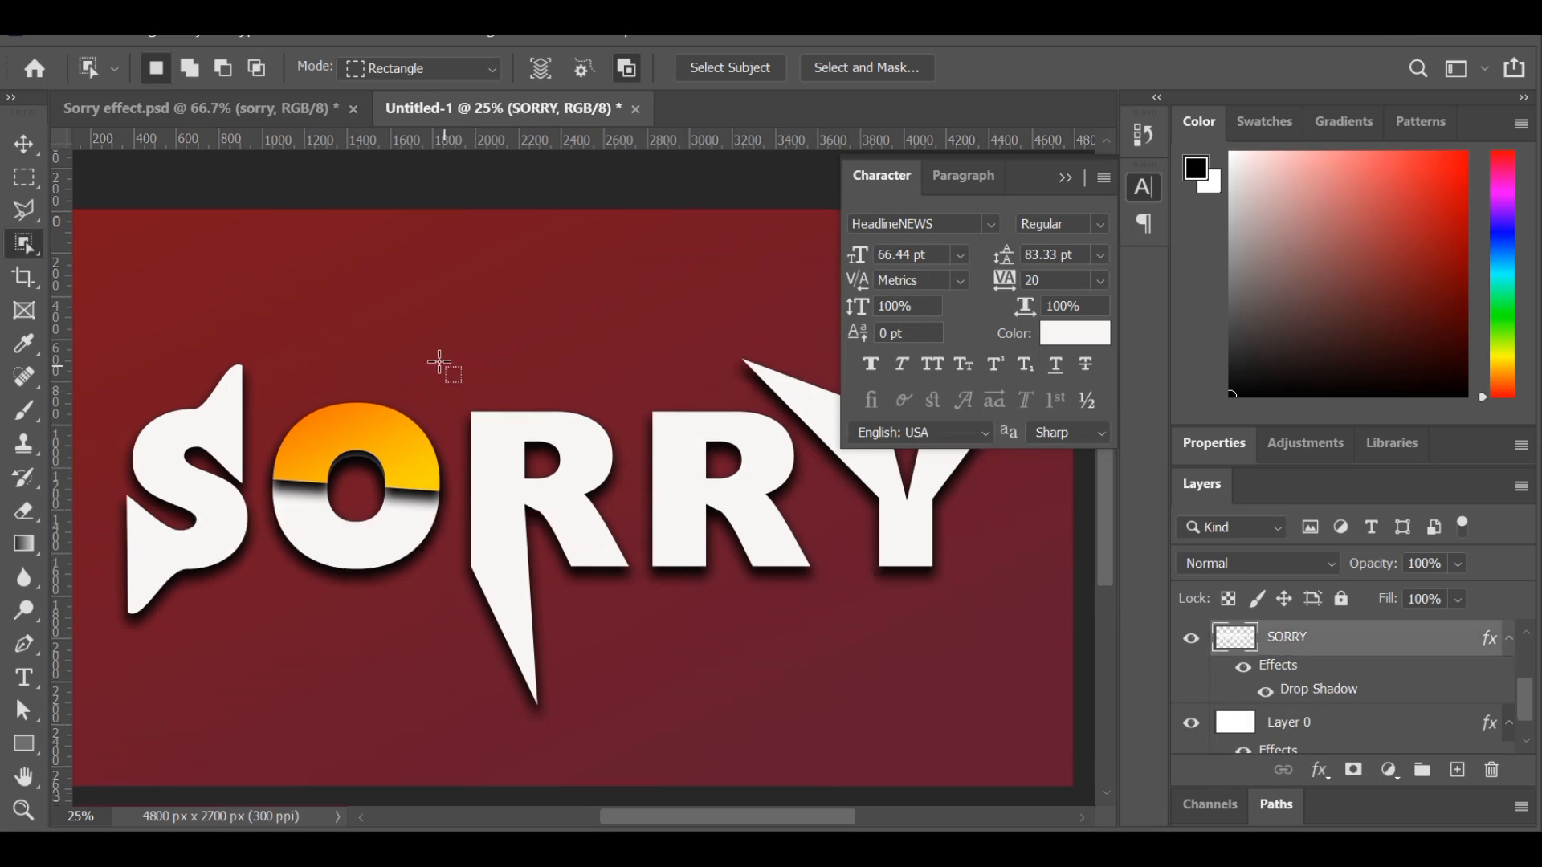
drag(441, 364, 627, 665)
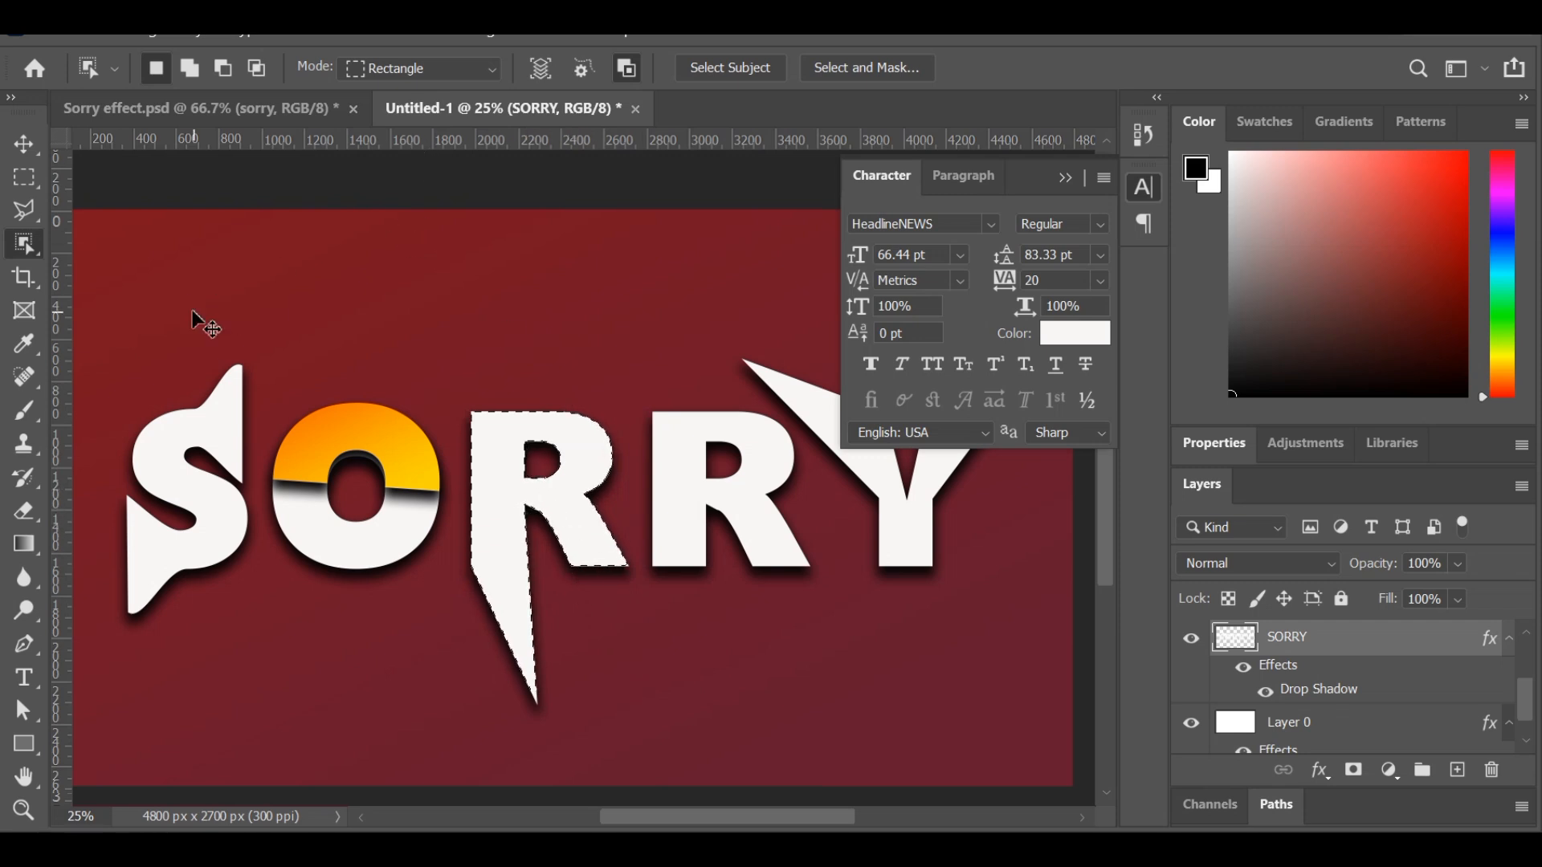
key(ctrl+j)
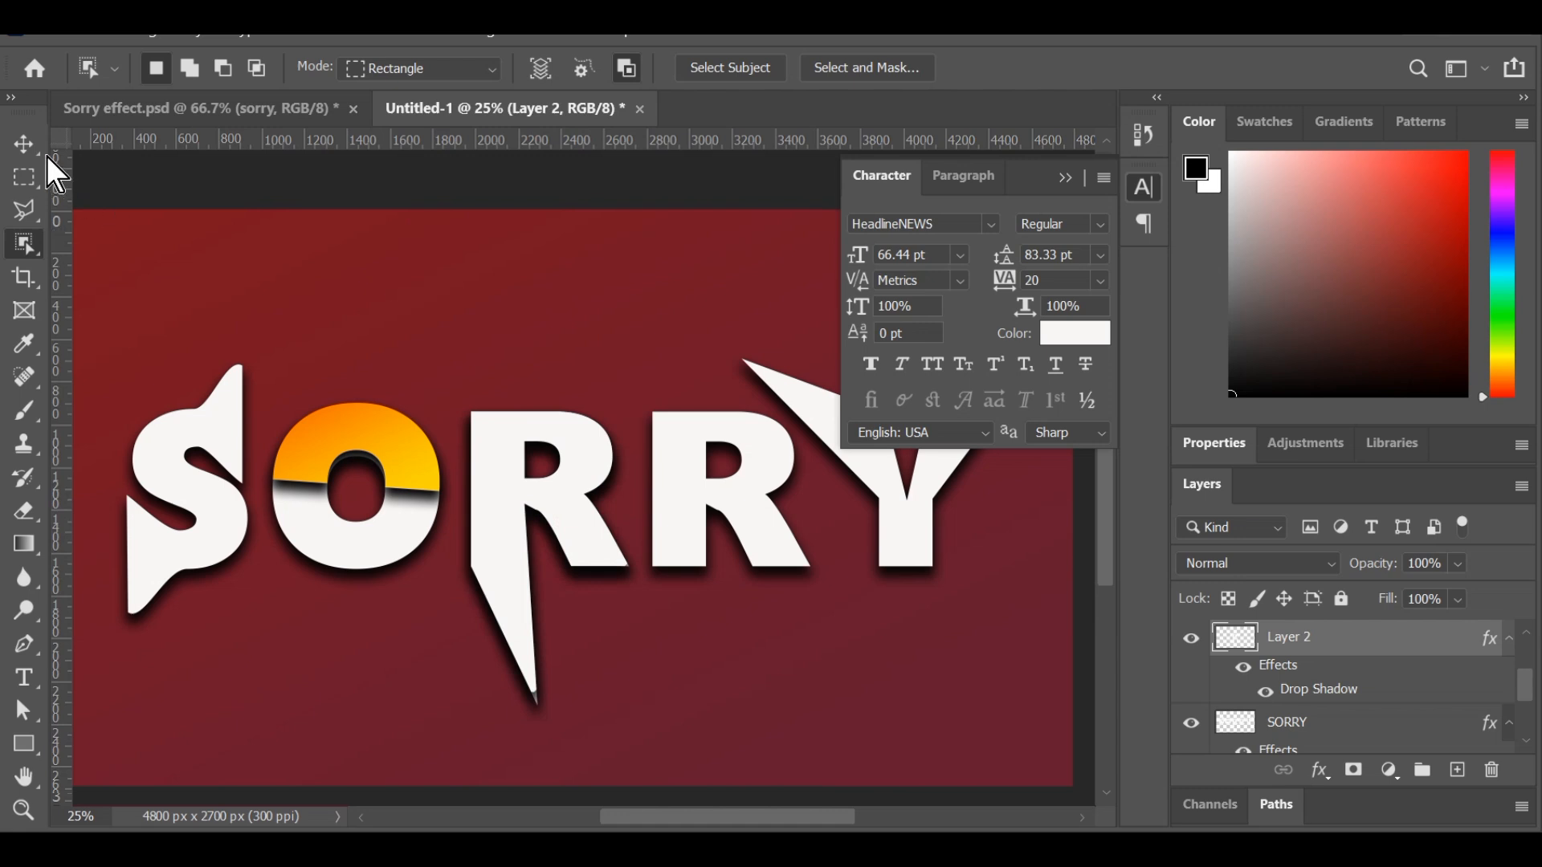
Activate the Polygonal Lasso tool and frame the first R with its long spike at 33.3% zoom.
click(36, 151)
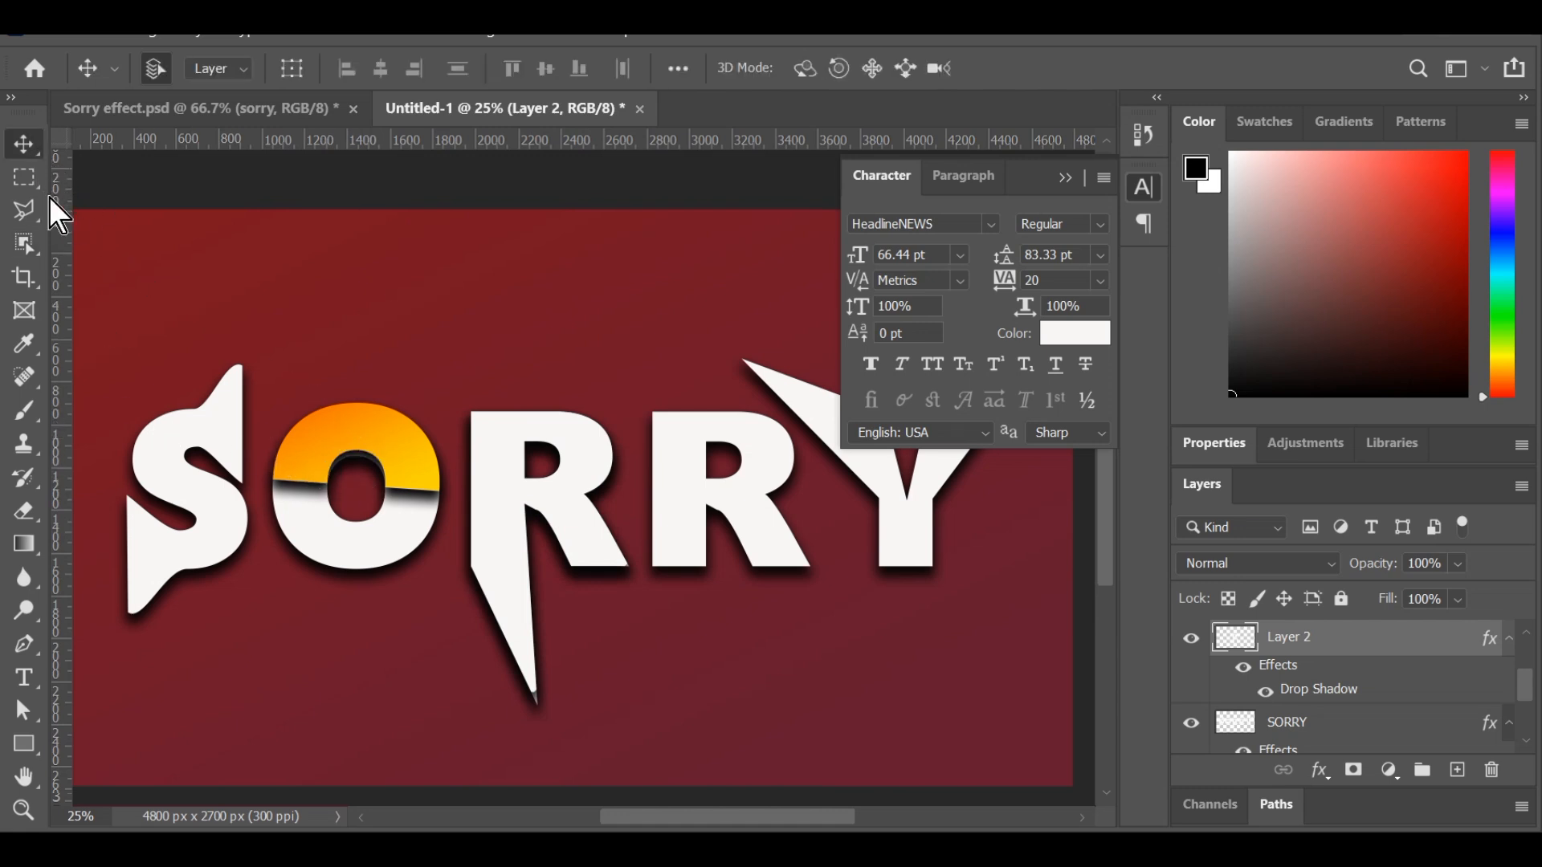
mouse_move(21, 209)
mouse_down()
mouse_move(163, 238)
mouse_move(137, 237)
mouse_up()
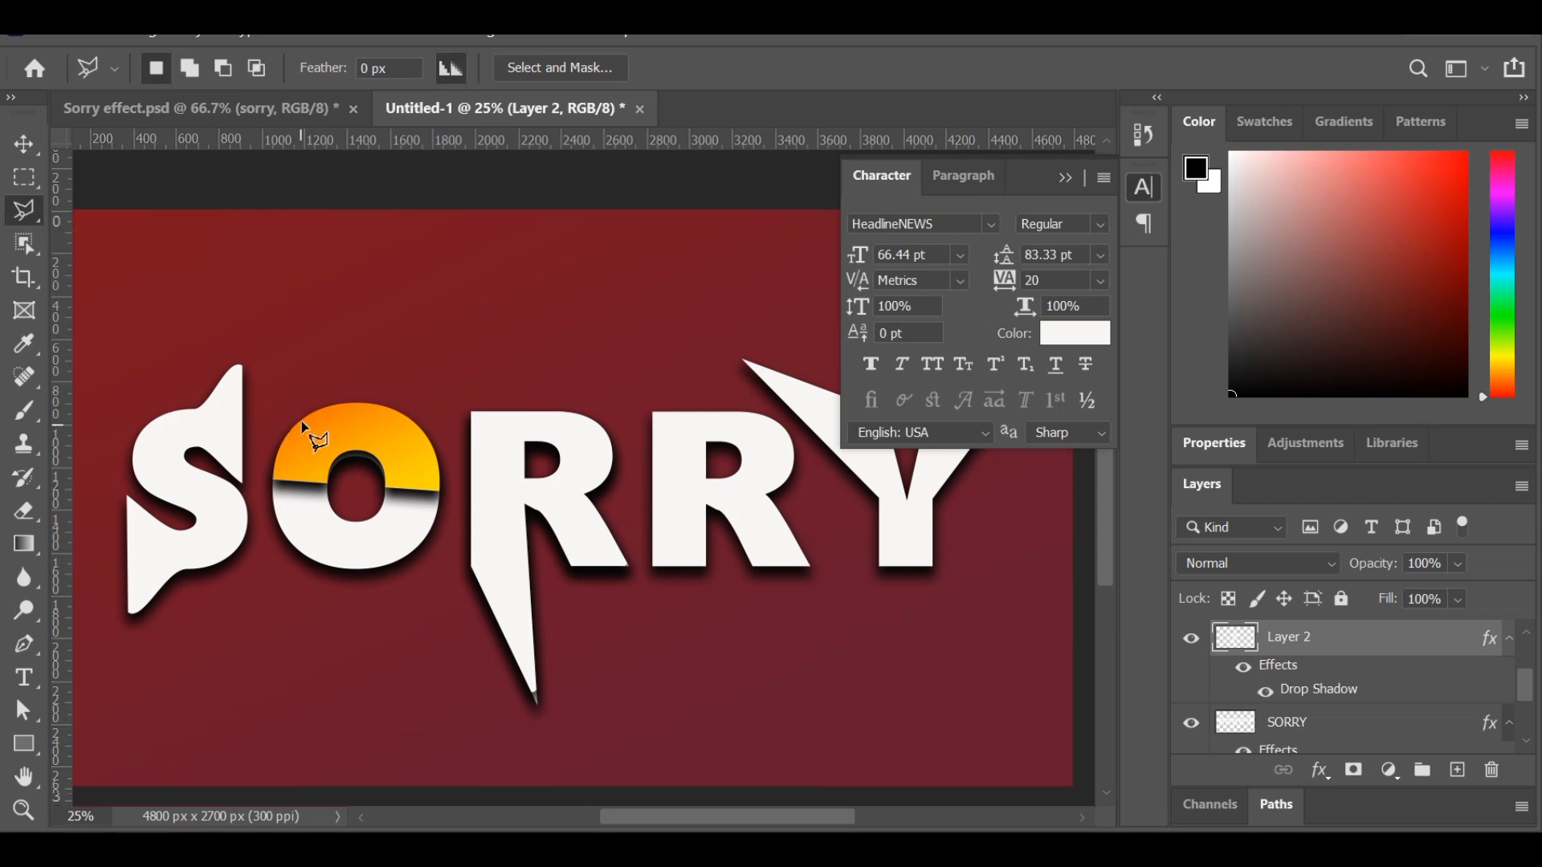
key(ctrl+plus)
key(ctrl+plus)
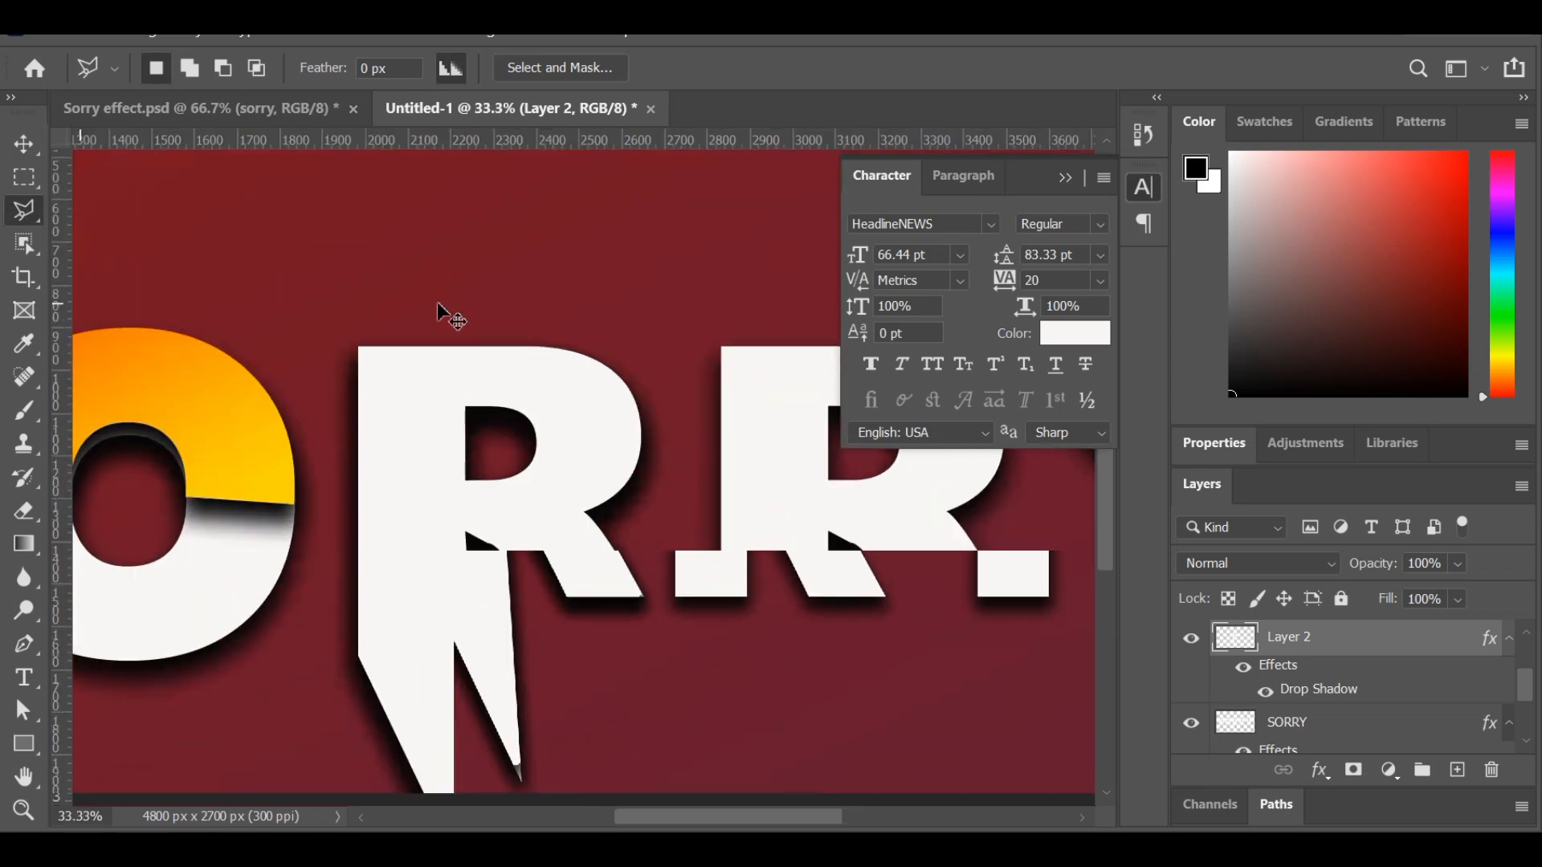
scroll(442, 317, down, 5)
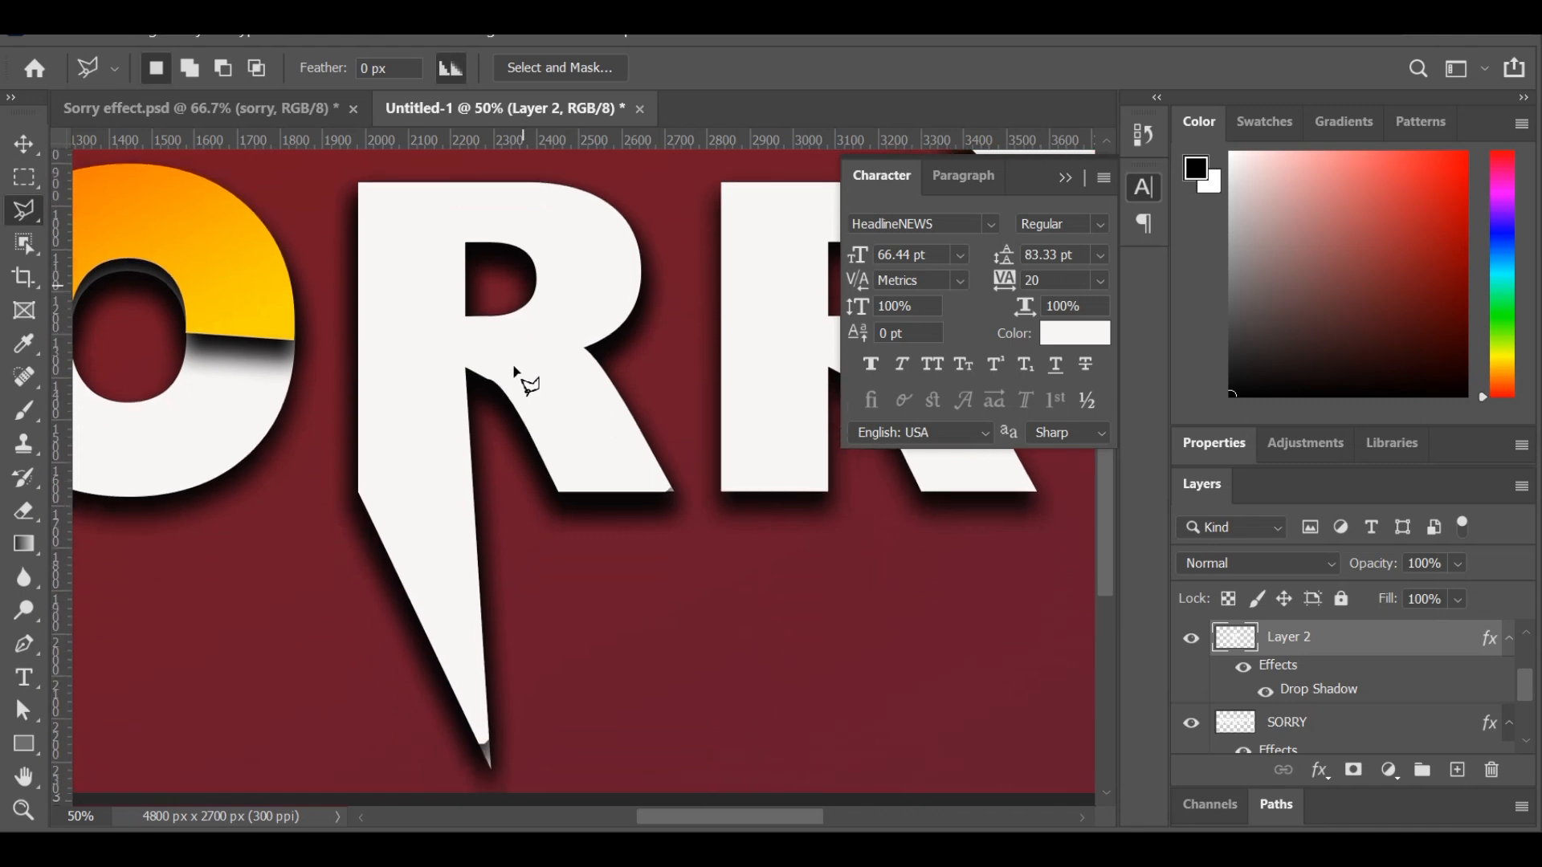
scroll(492, 560, down, 3)
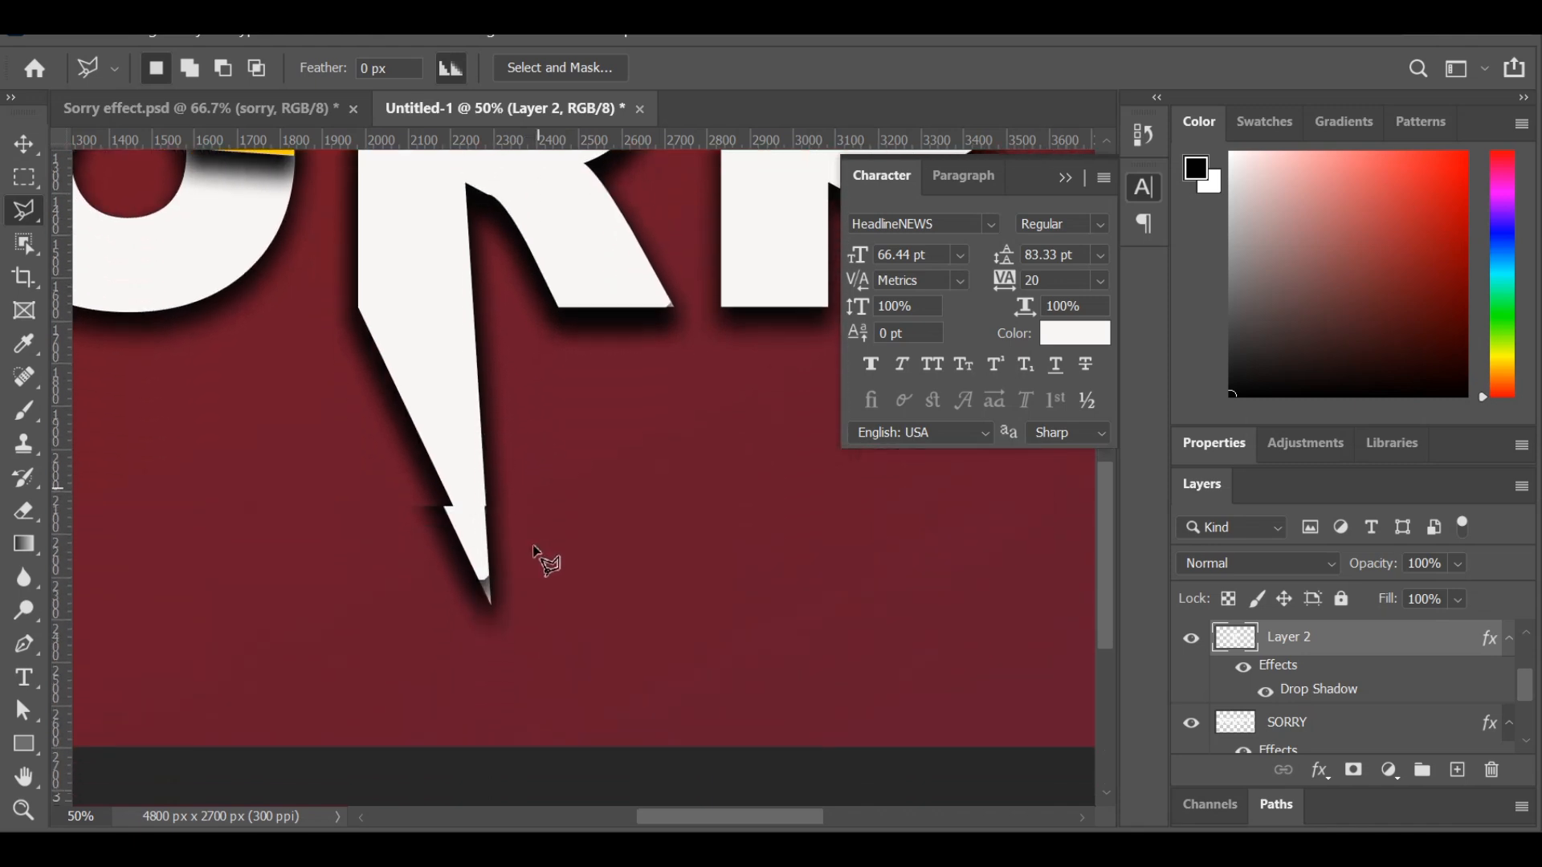
scroll(536, 554, up, 2)
key(ctrl+minus)
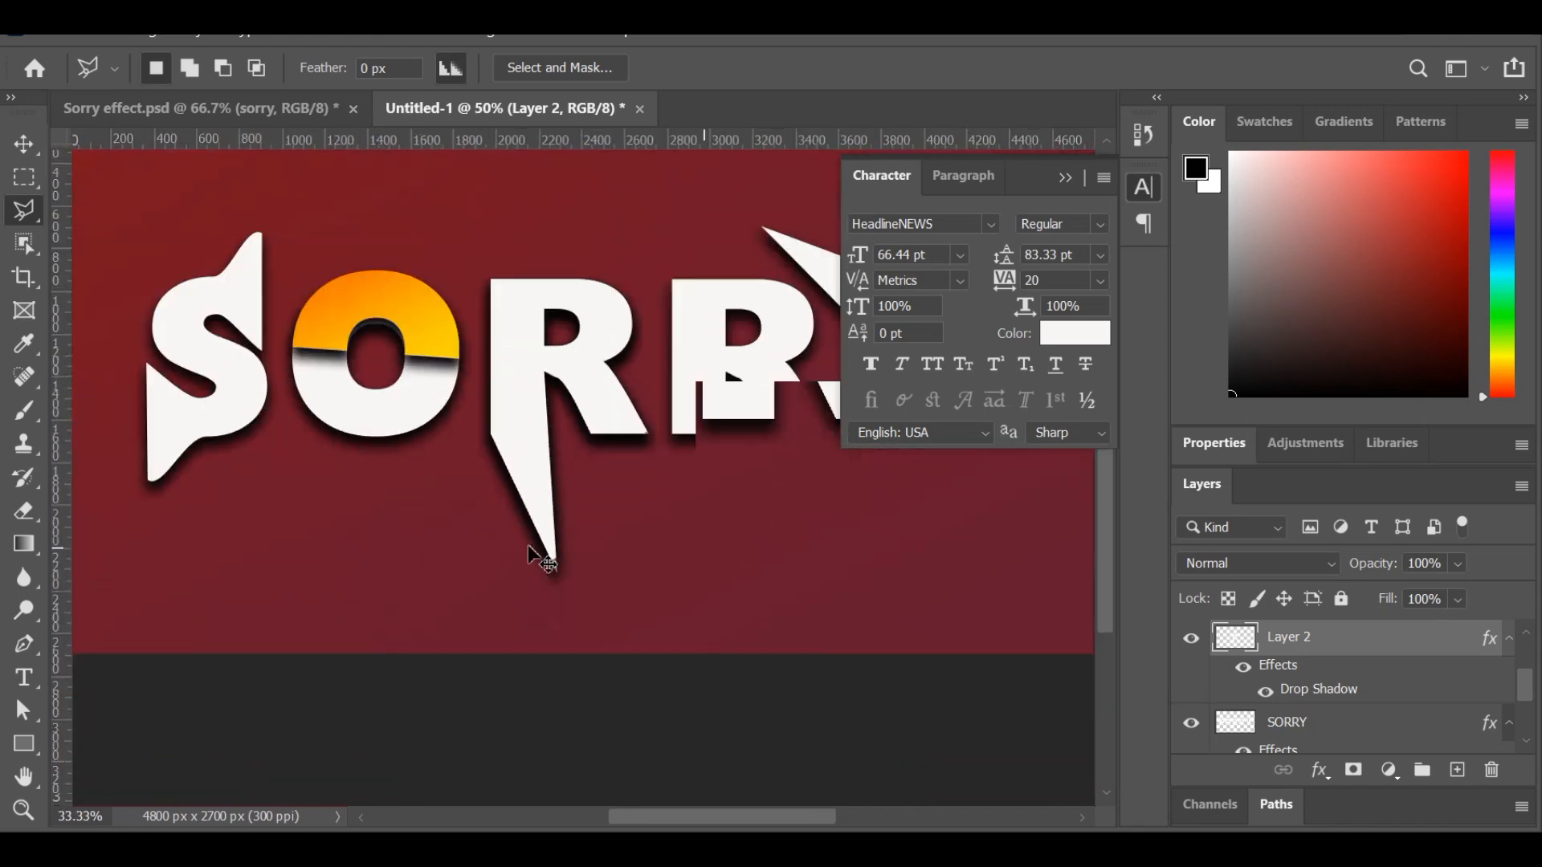
key(ctrl+plus)
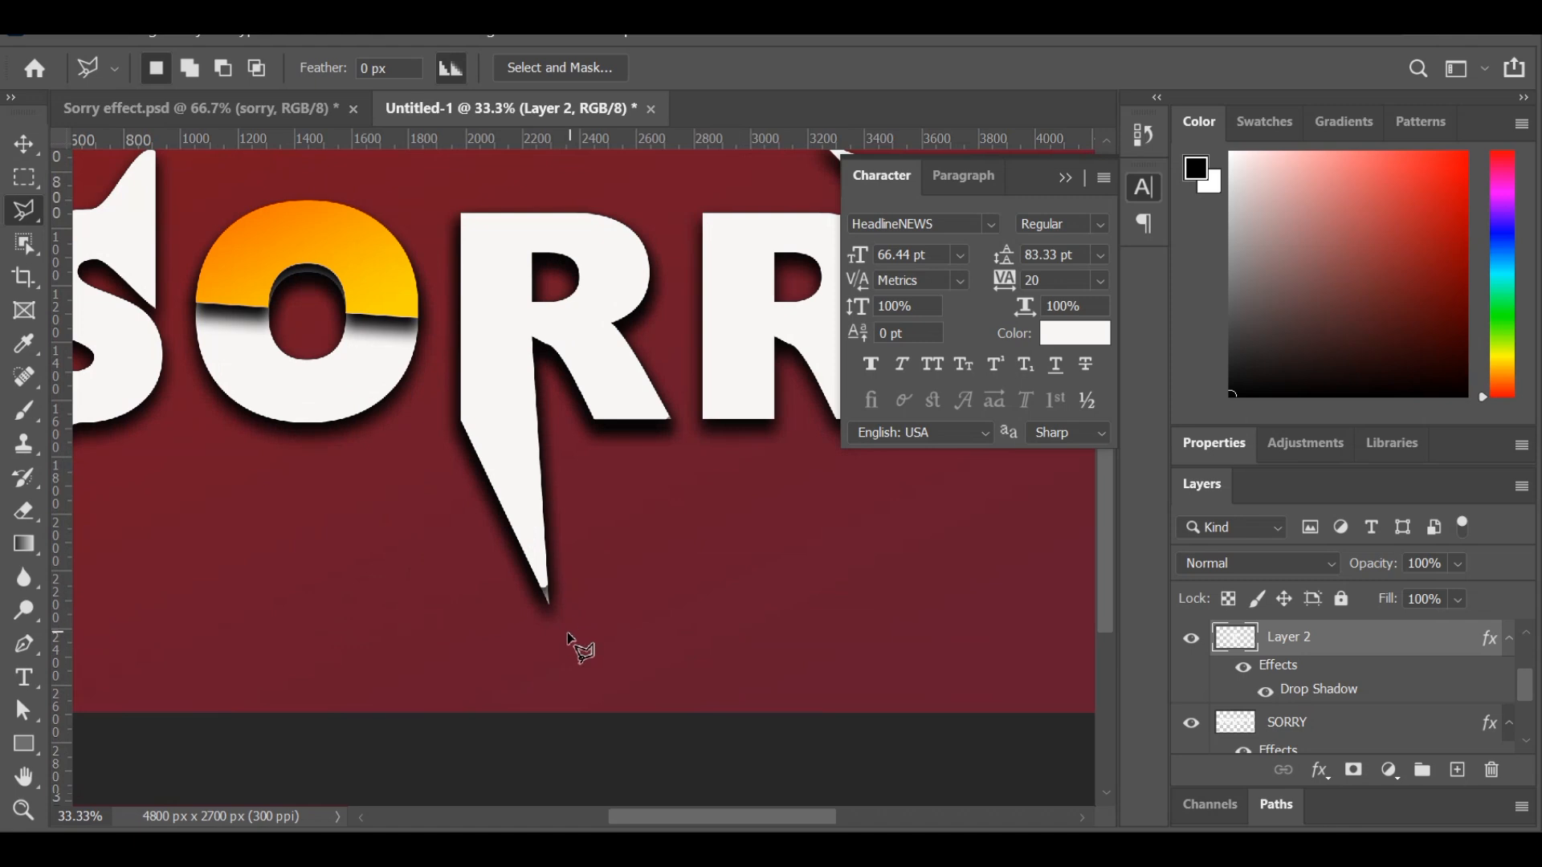
click(568, 635)
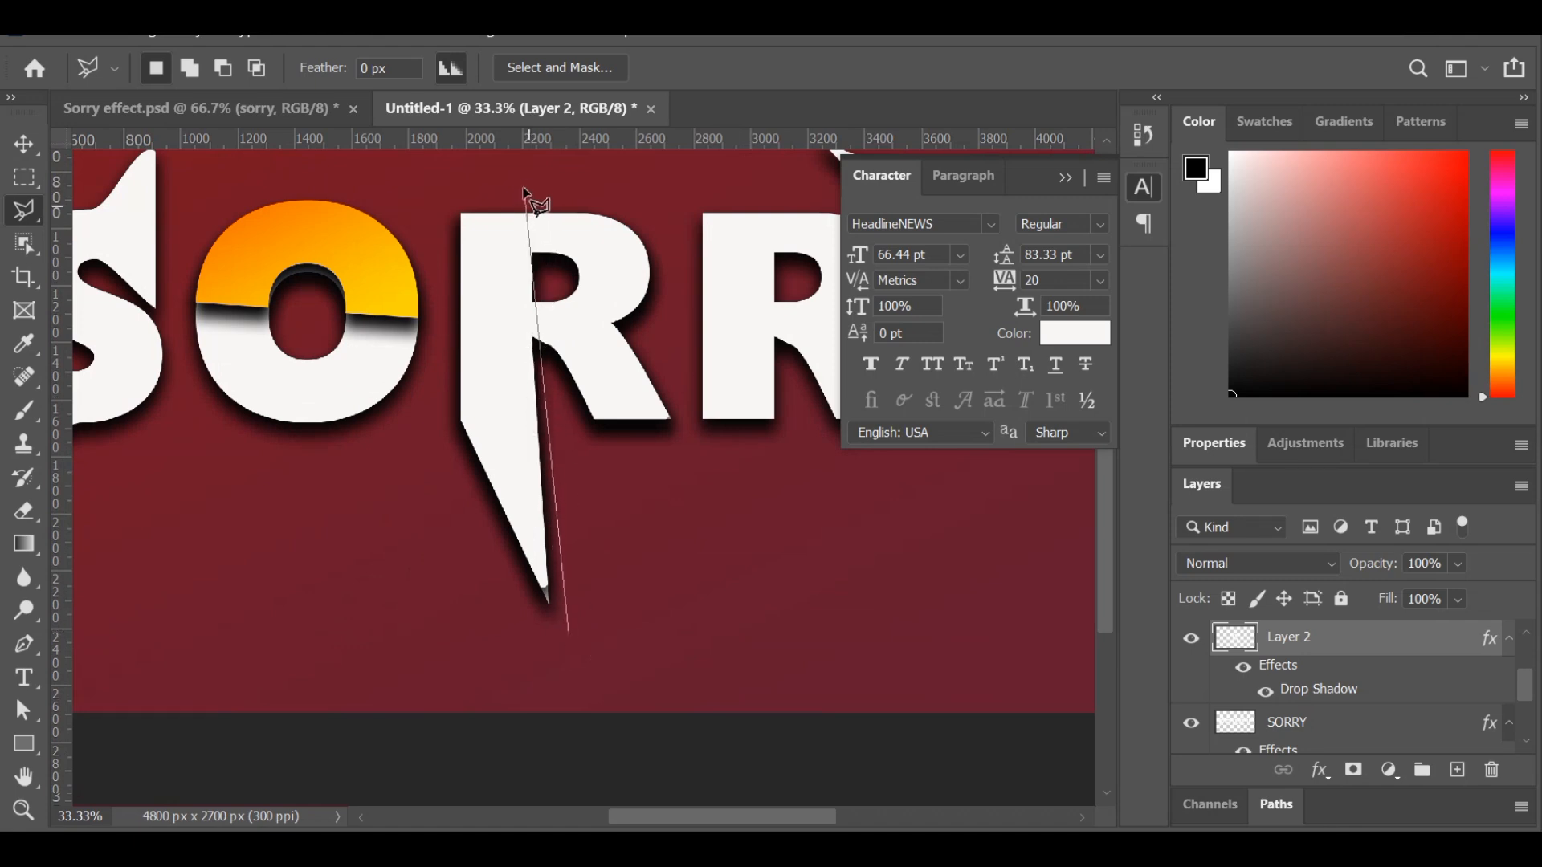
click(521, 145)
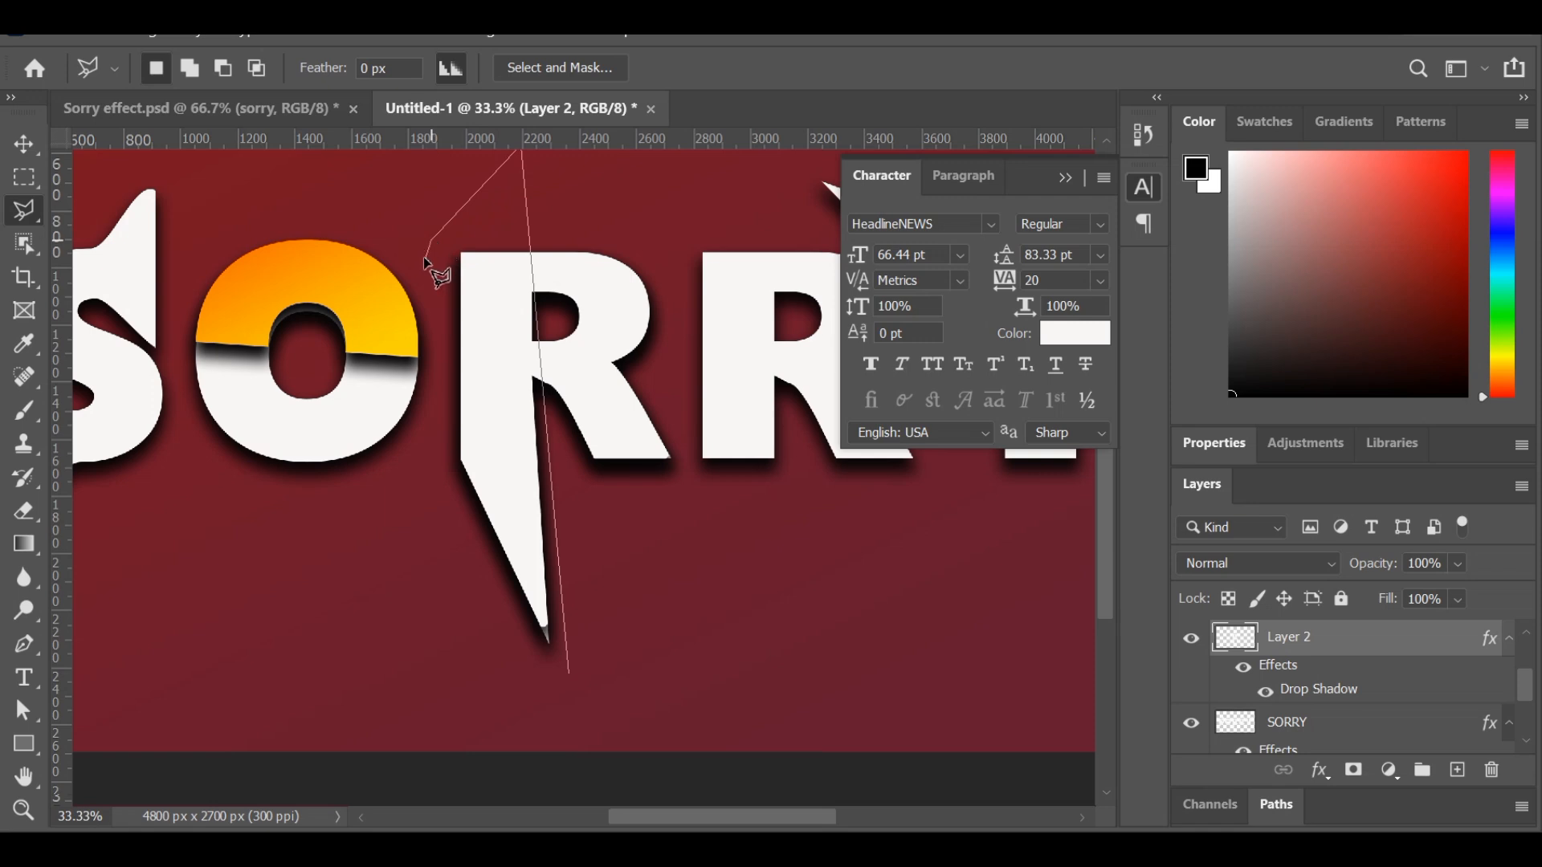
click(434, 584)
click(565, 669)
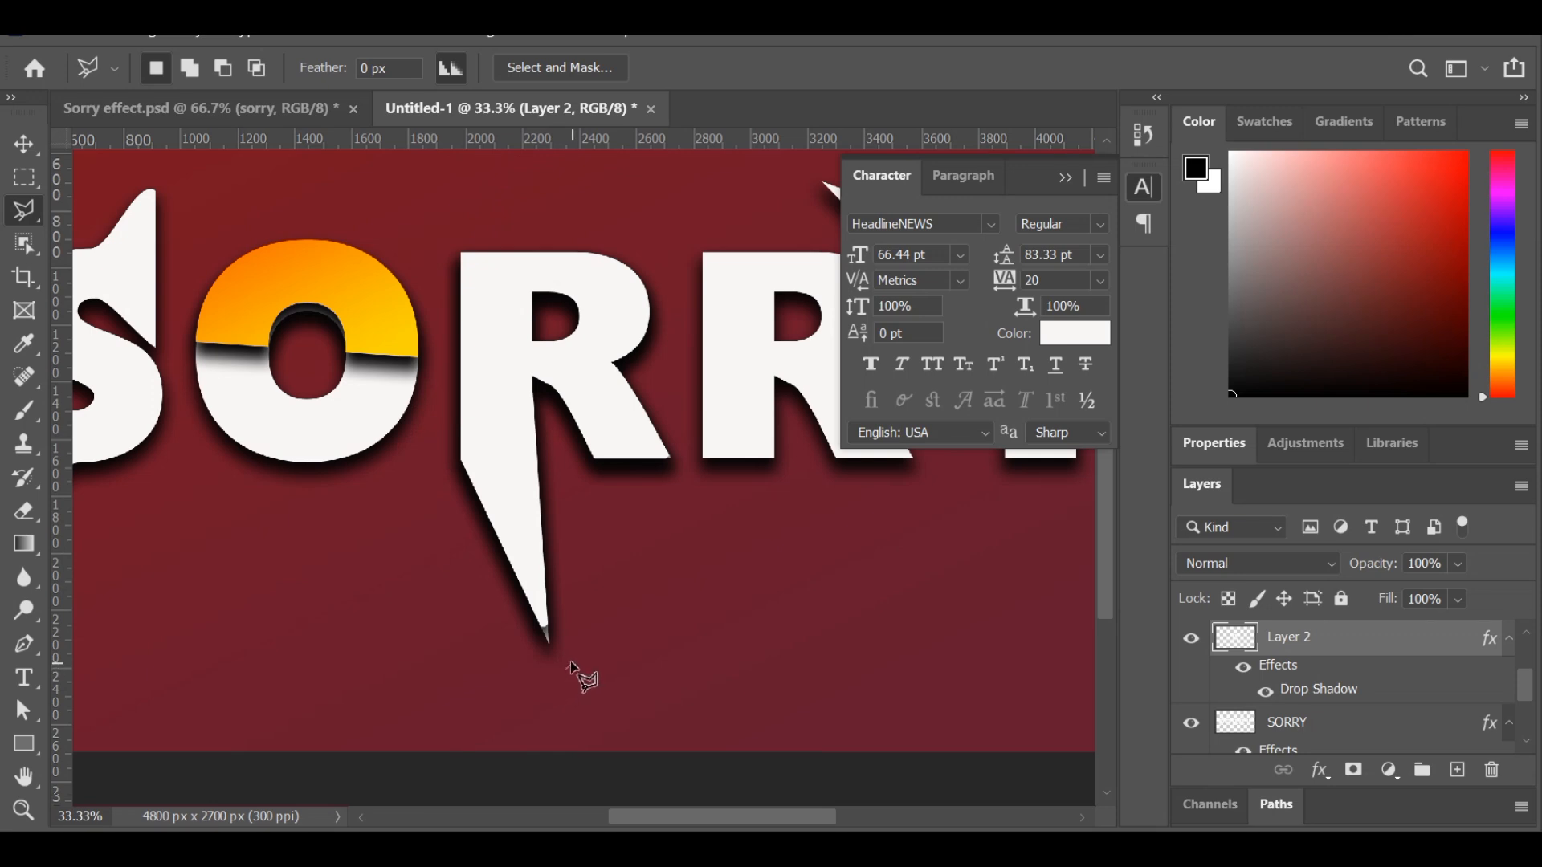
Outline the stem and spike of the first R's copy with the Polygonal Lasso, delete that part and clear the selection.
click(566, 669)
click(523, 187)
click(425, 207)
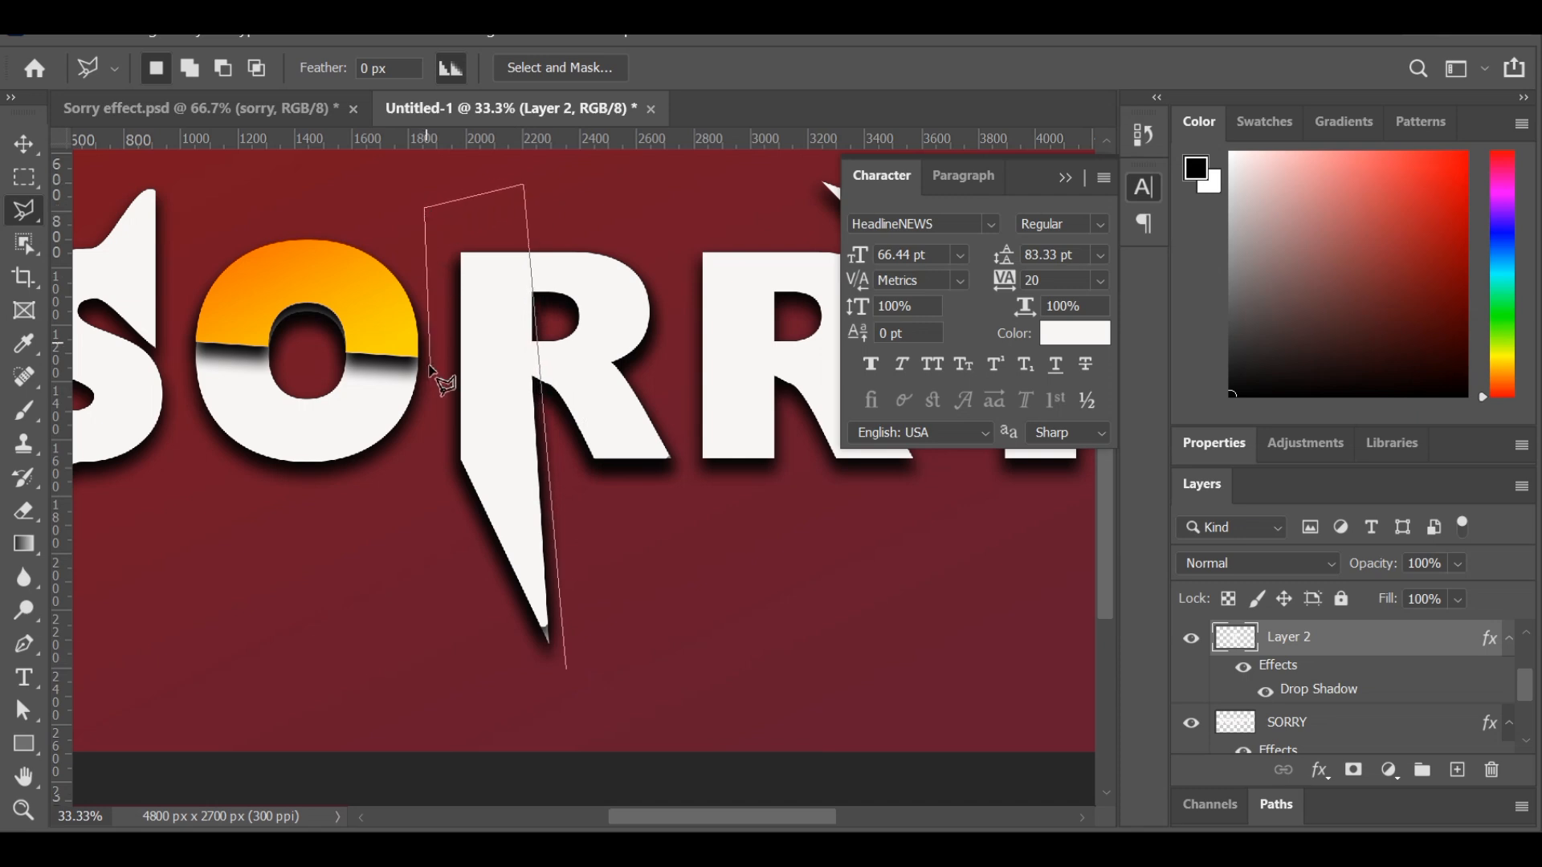
click(436, 530)
click(563, 667)
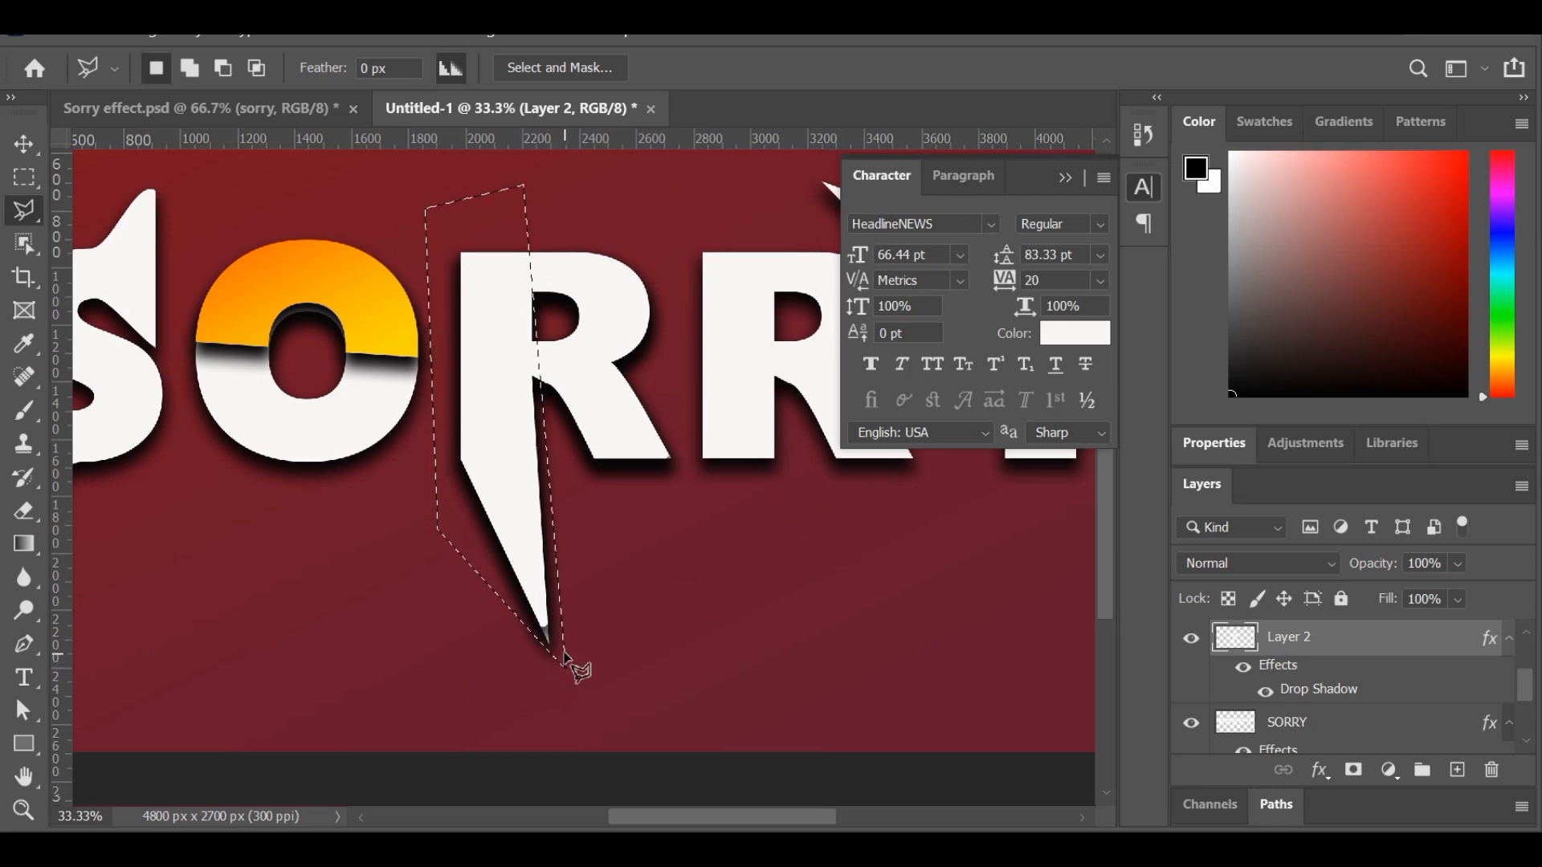
key(Delete)
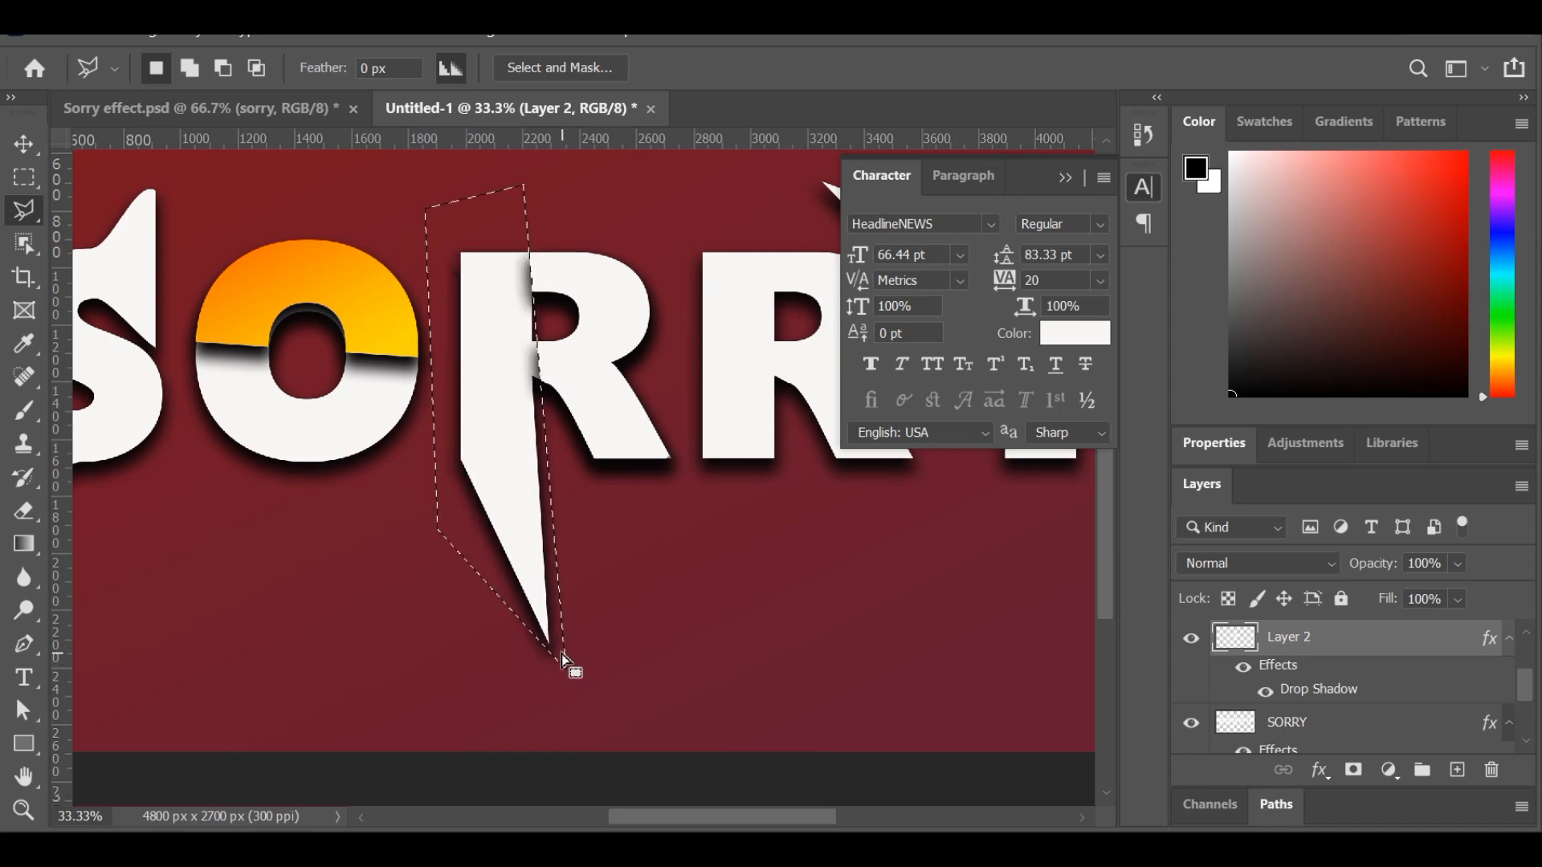
click(442, 510)
key(ctrl+d)
key(v)
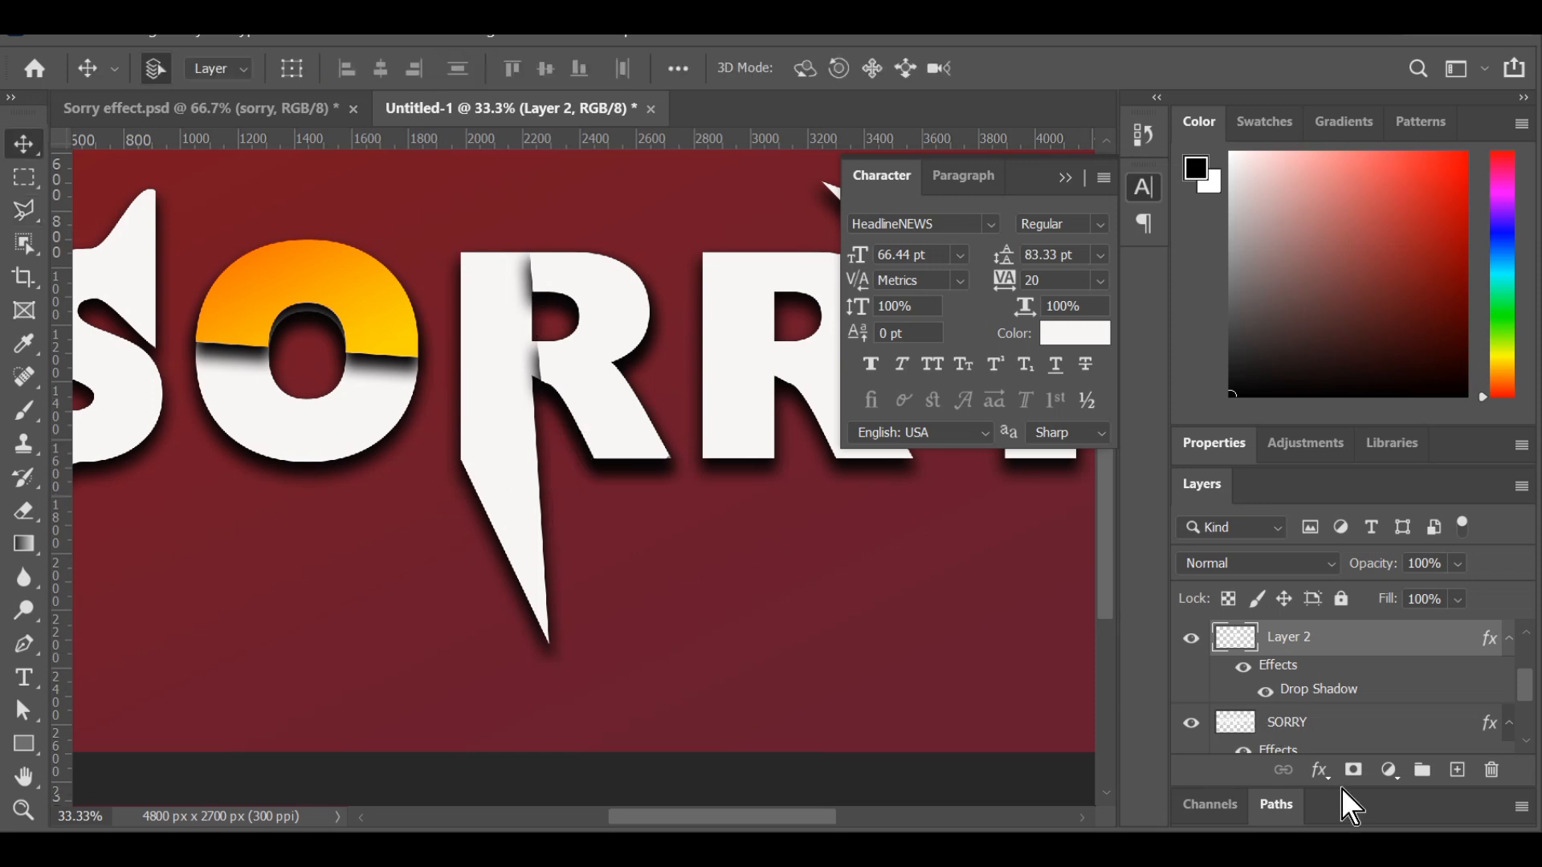
Add a Gradient Overlay to the remaining bowl and leg of the first R's copy using the orange-to-yellow preset.
click(1319, 771)
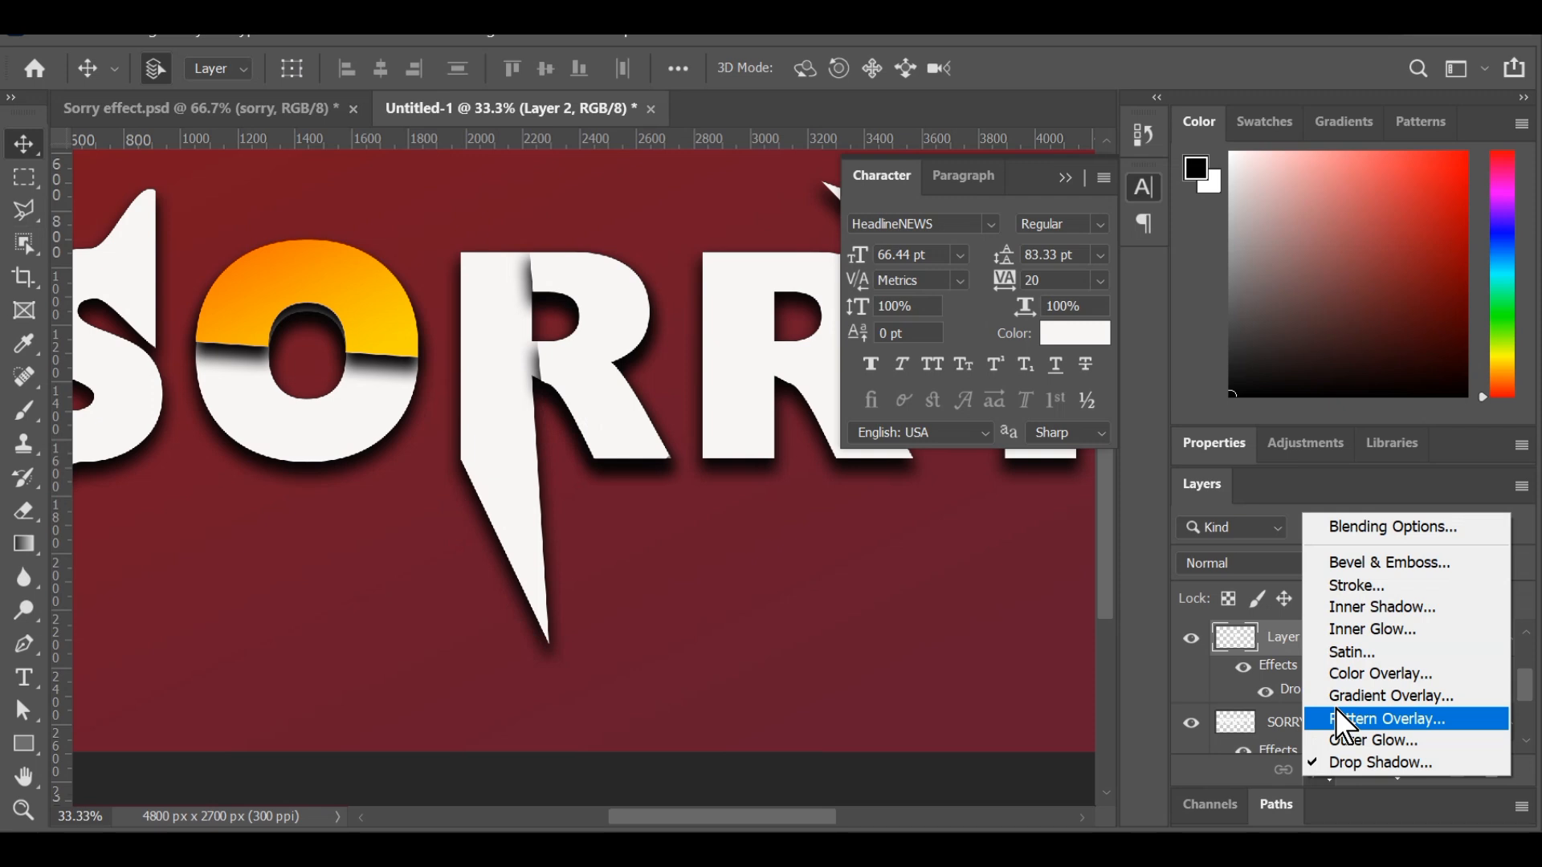
click(1336, 697)
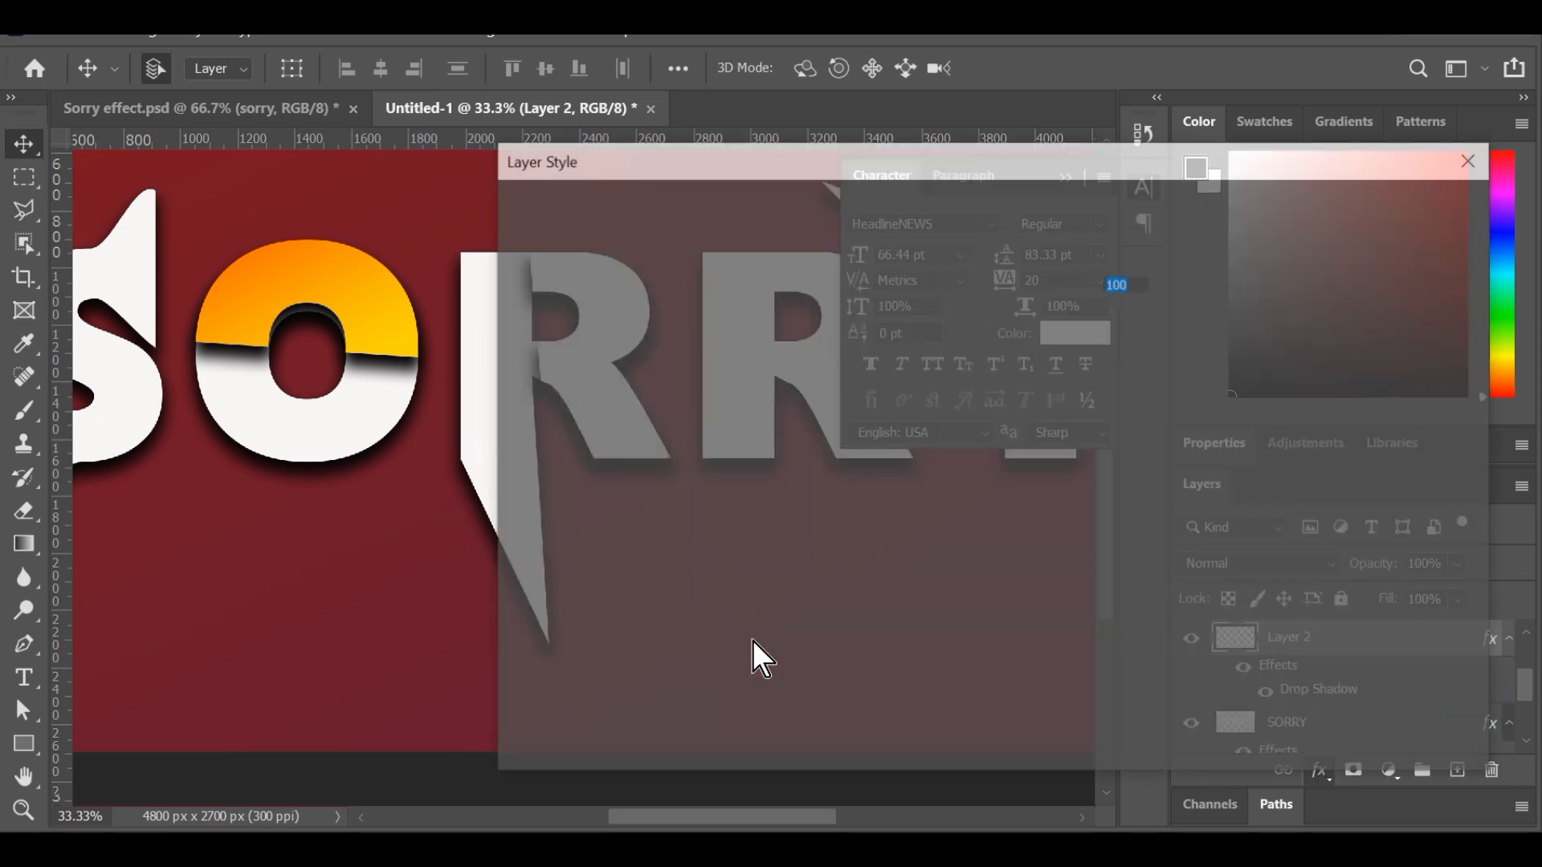
click(1004, 324)
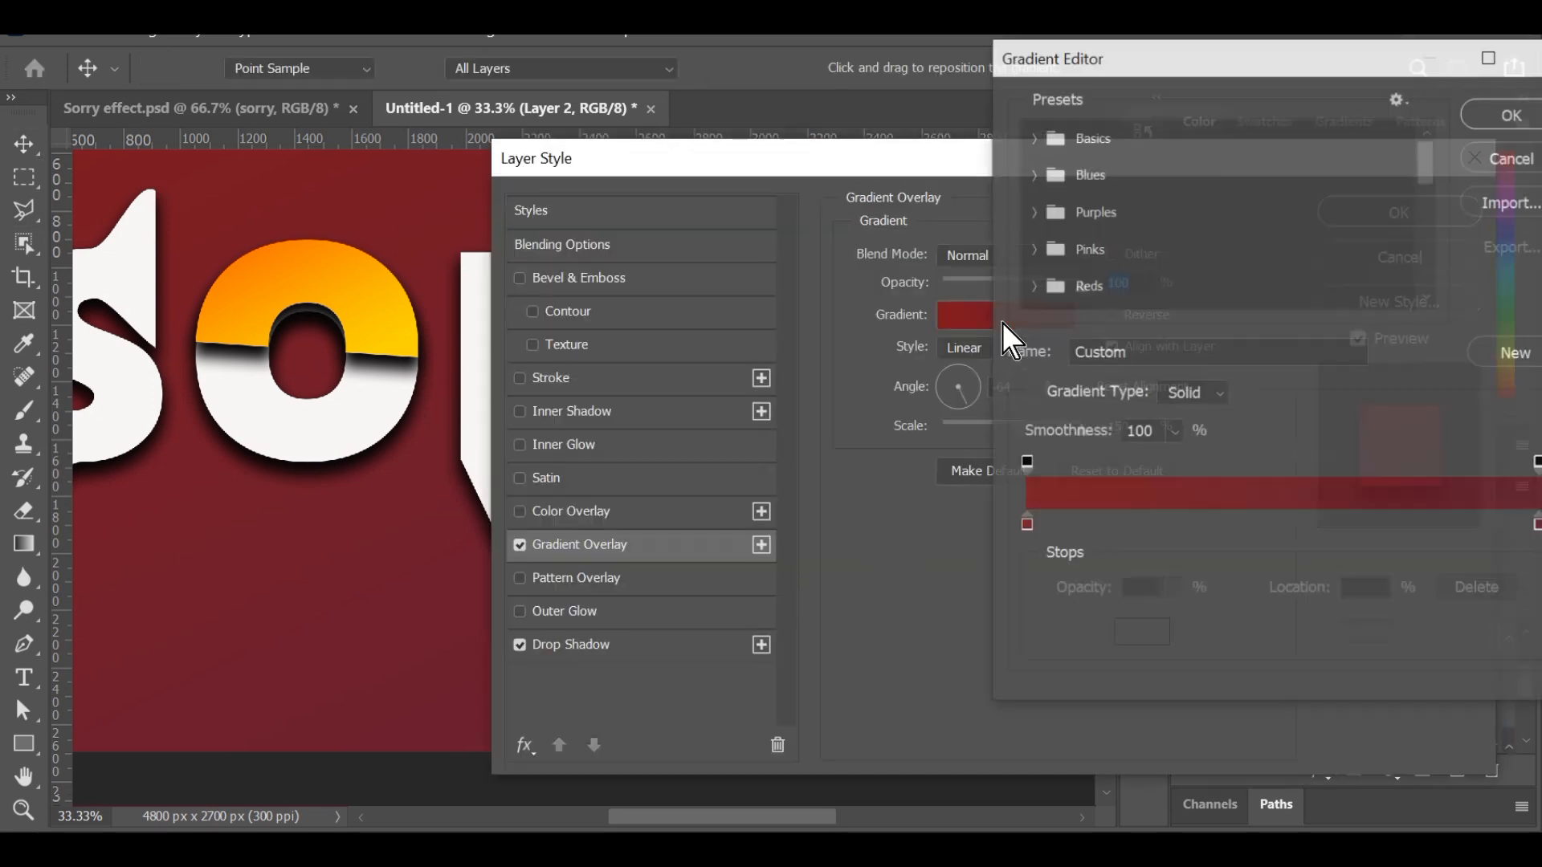
scroll(1117, 252, down, 5)
scroll(1116, 254, down, 5)
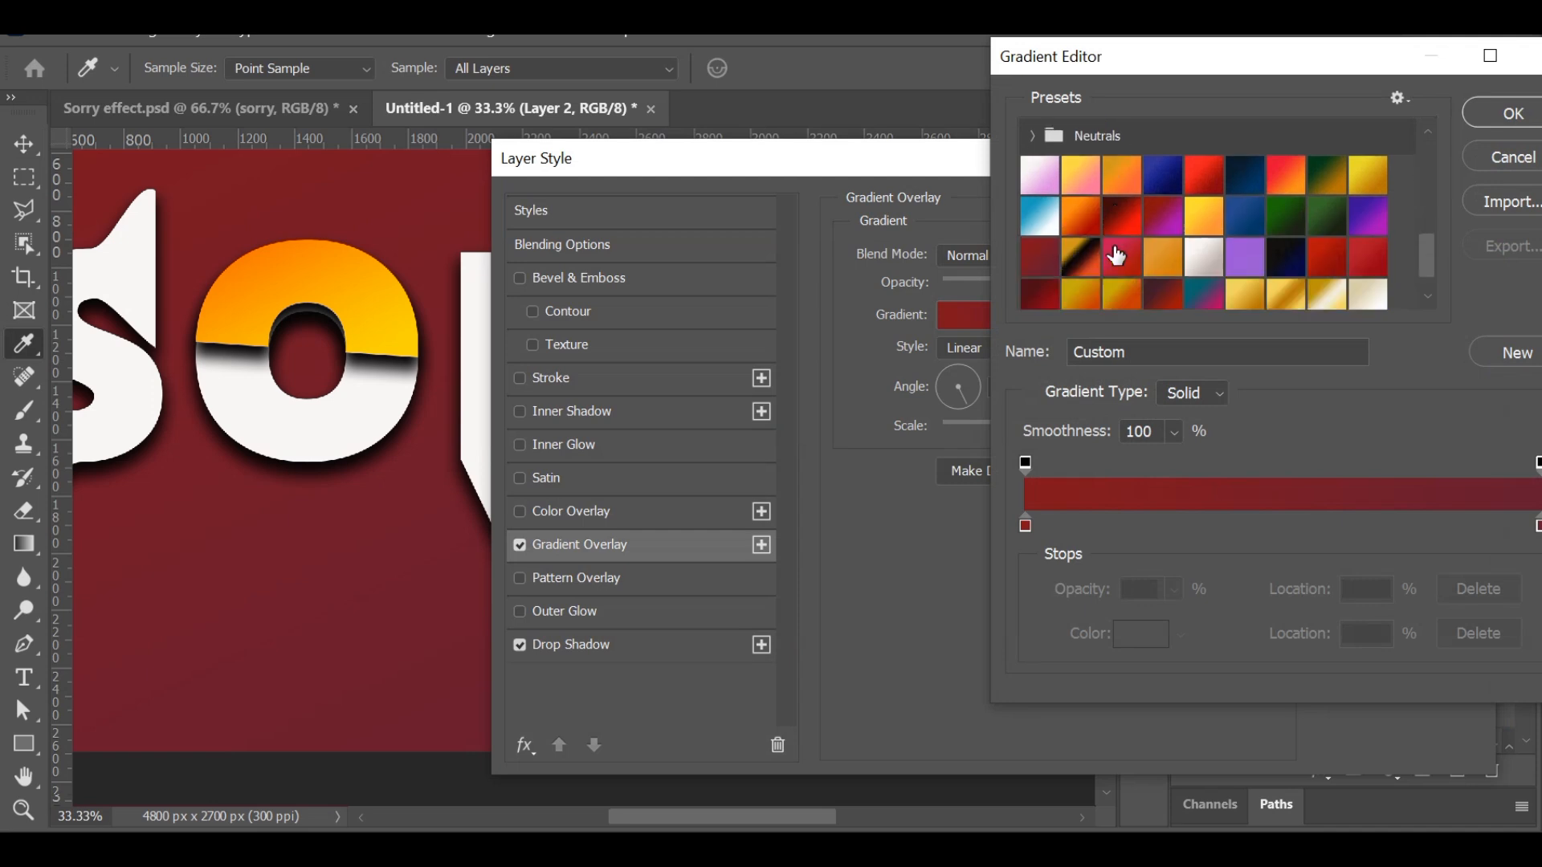
click(1073, 283)
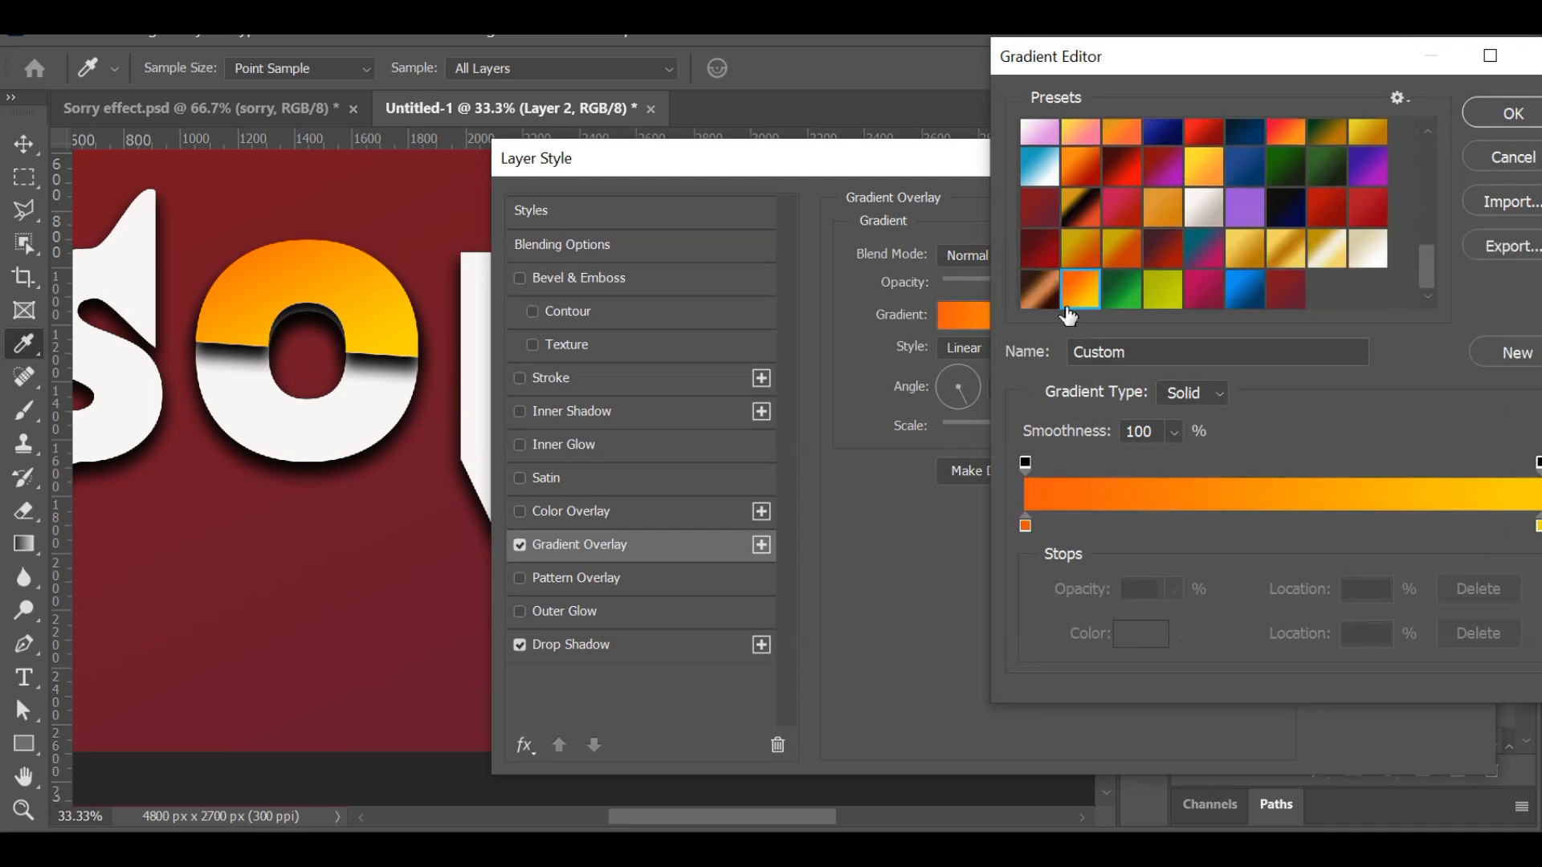
click(1500, 112)
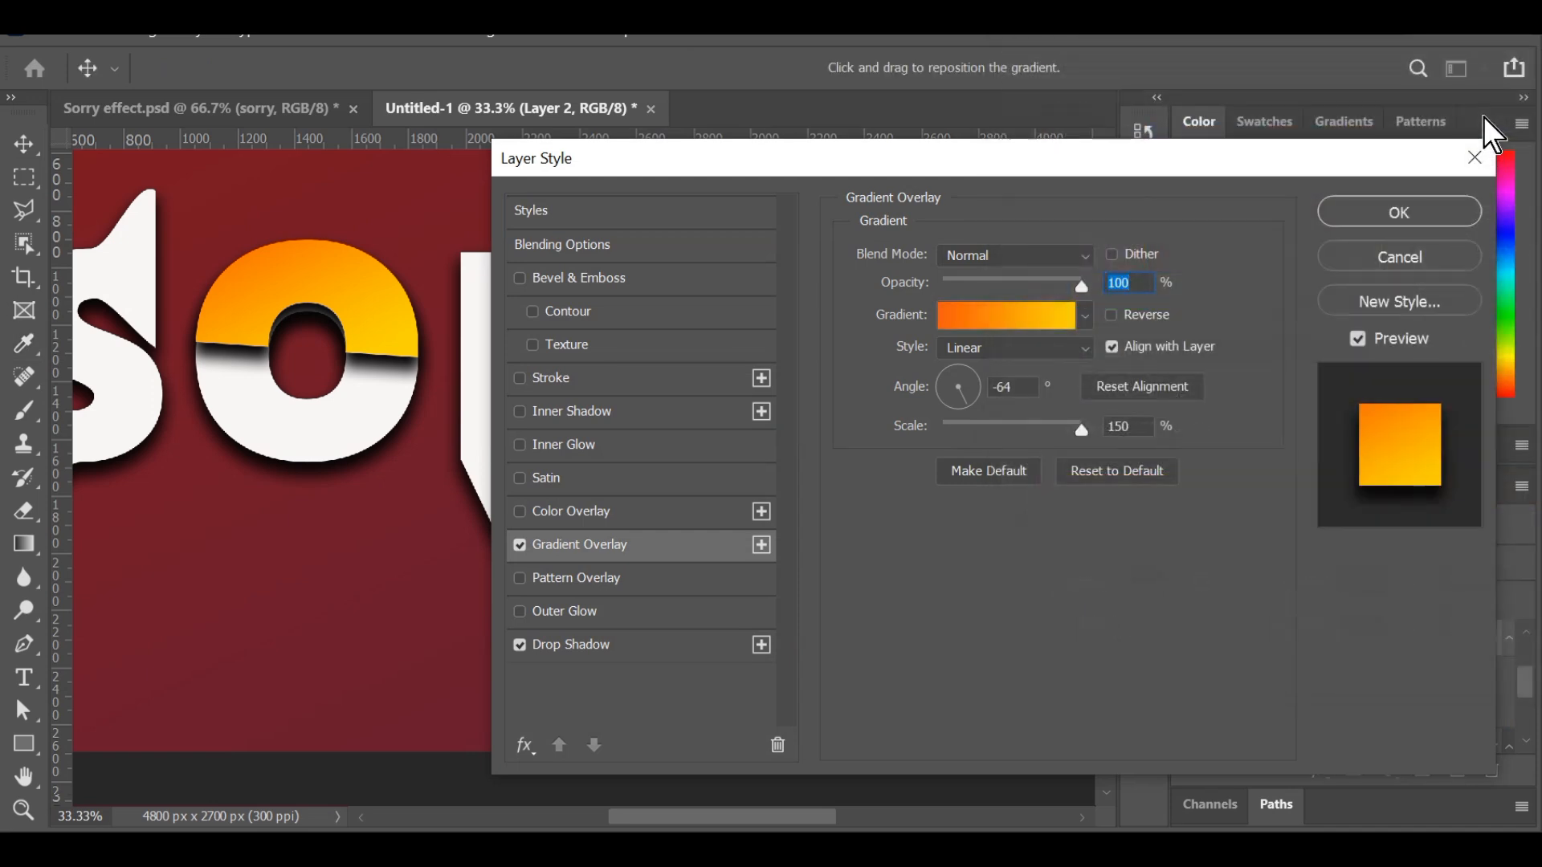
key(Return)
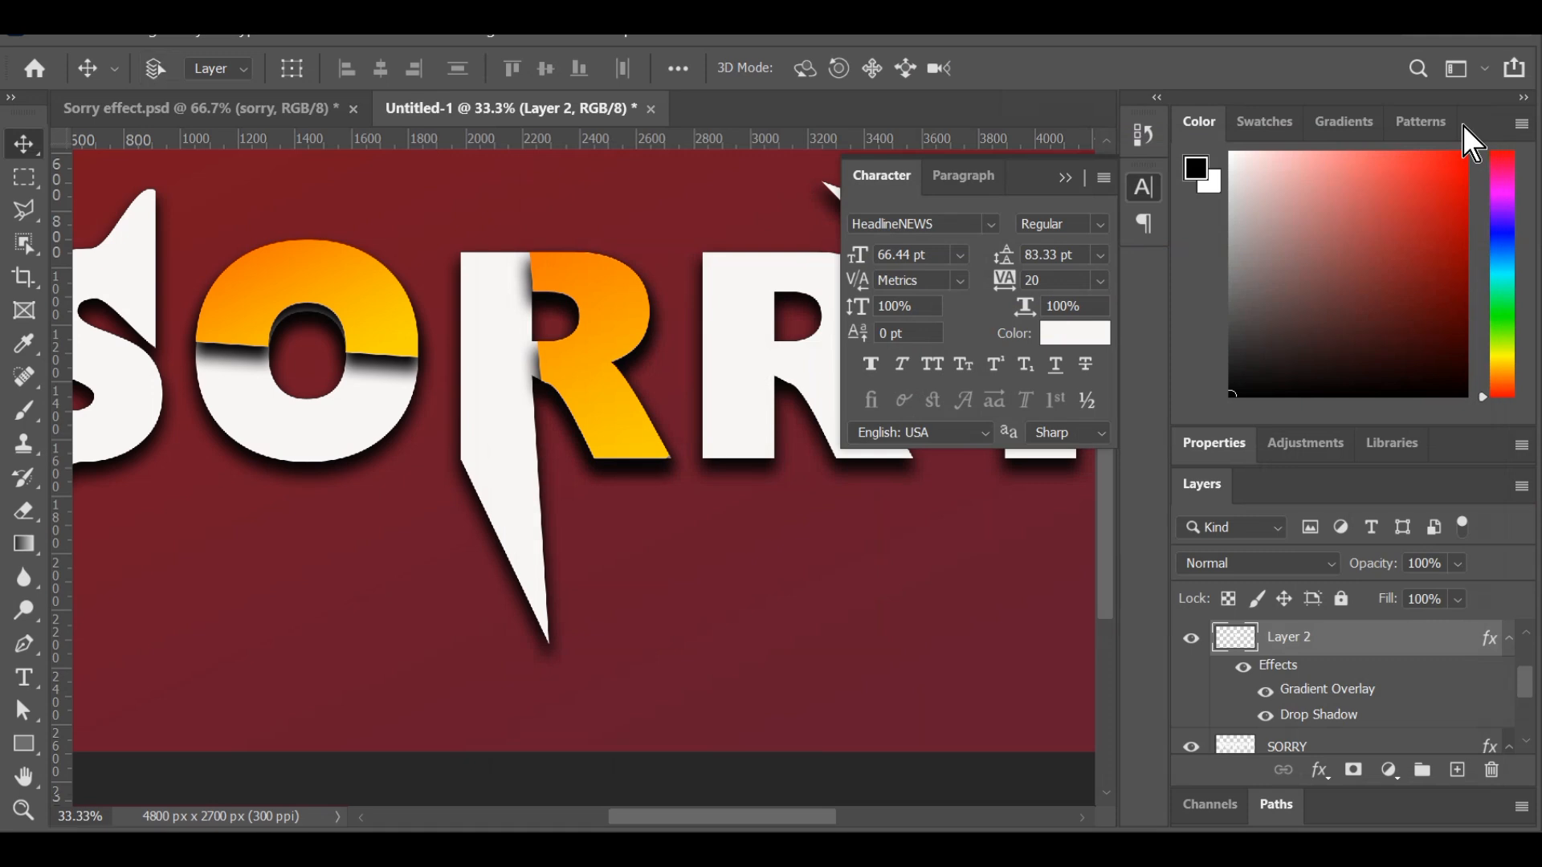
Add a Stroke effect to the SORRY layer with a size of 24 px, positioned outside.
key(ctrl+minus)
key(ctrl+minus)
key(ctrl+minus)
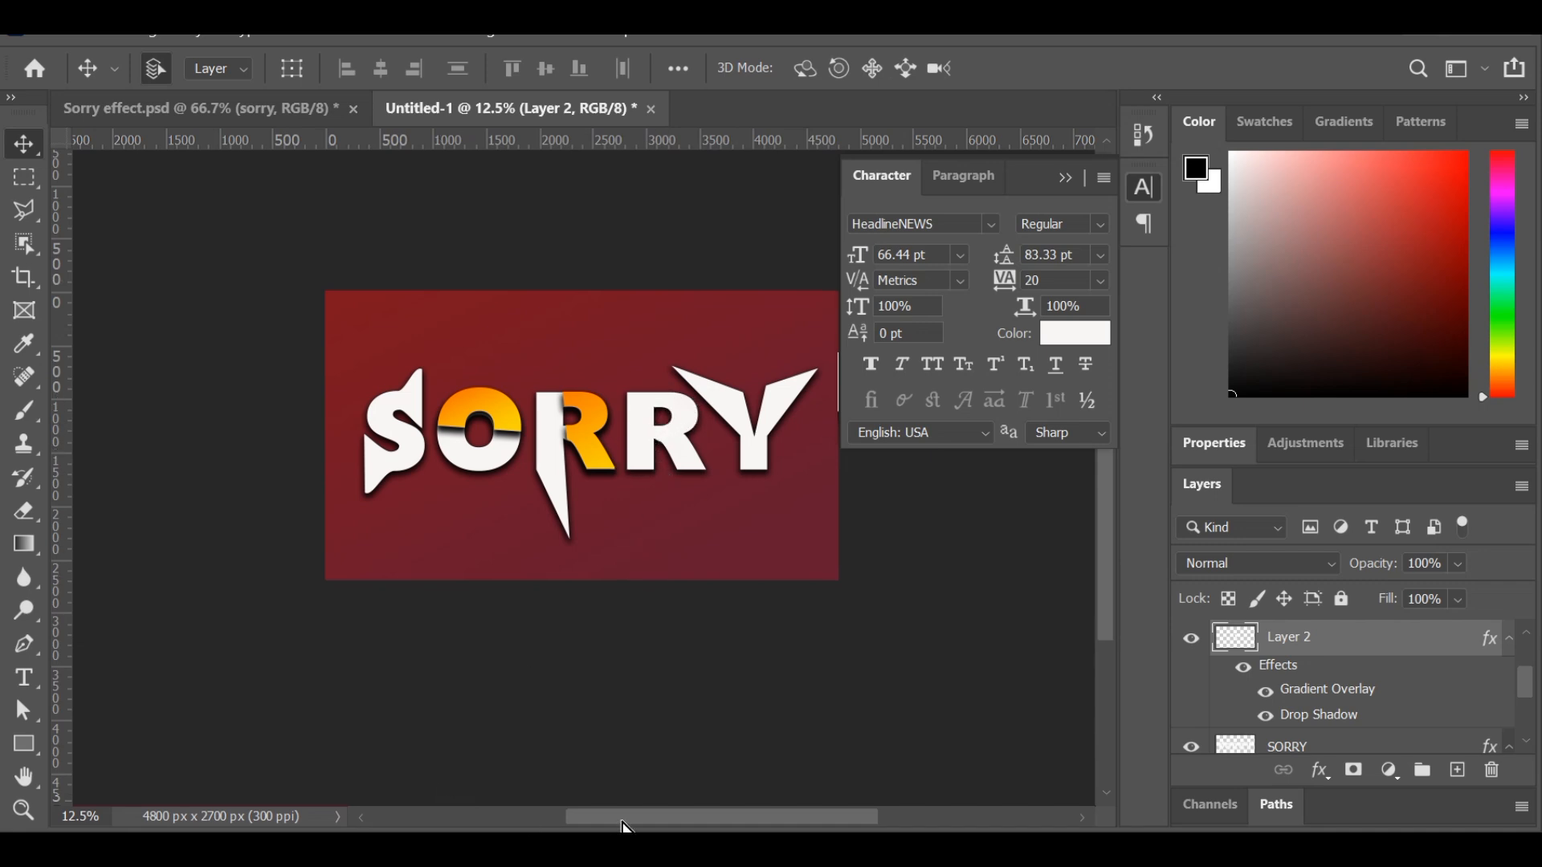
drag(626, 827, 644, 827)
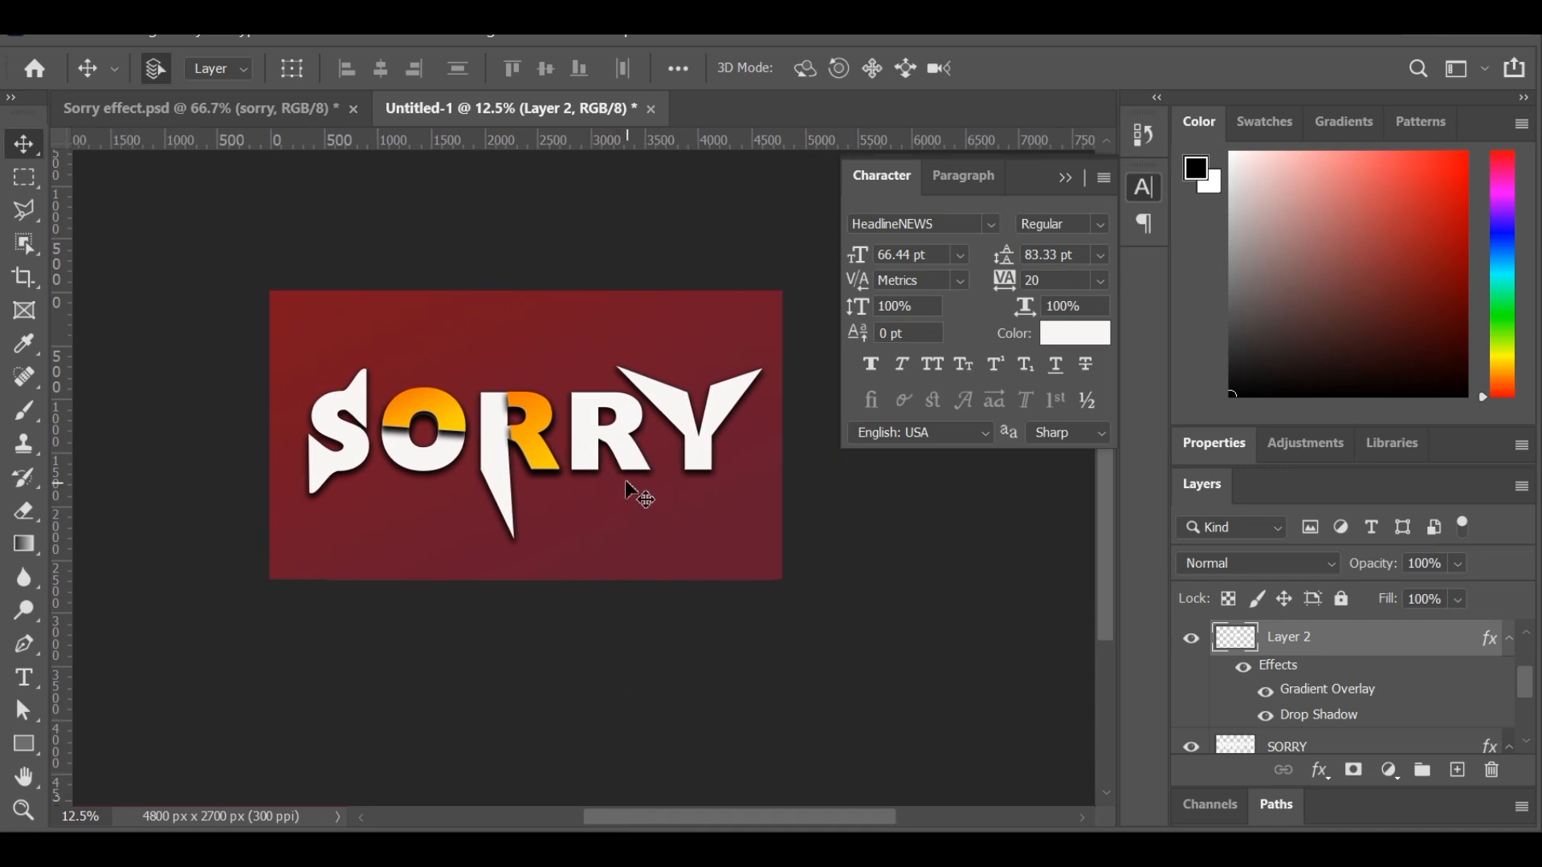
scroll(1393, 686, down, 1)
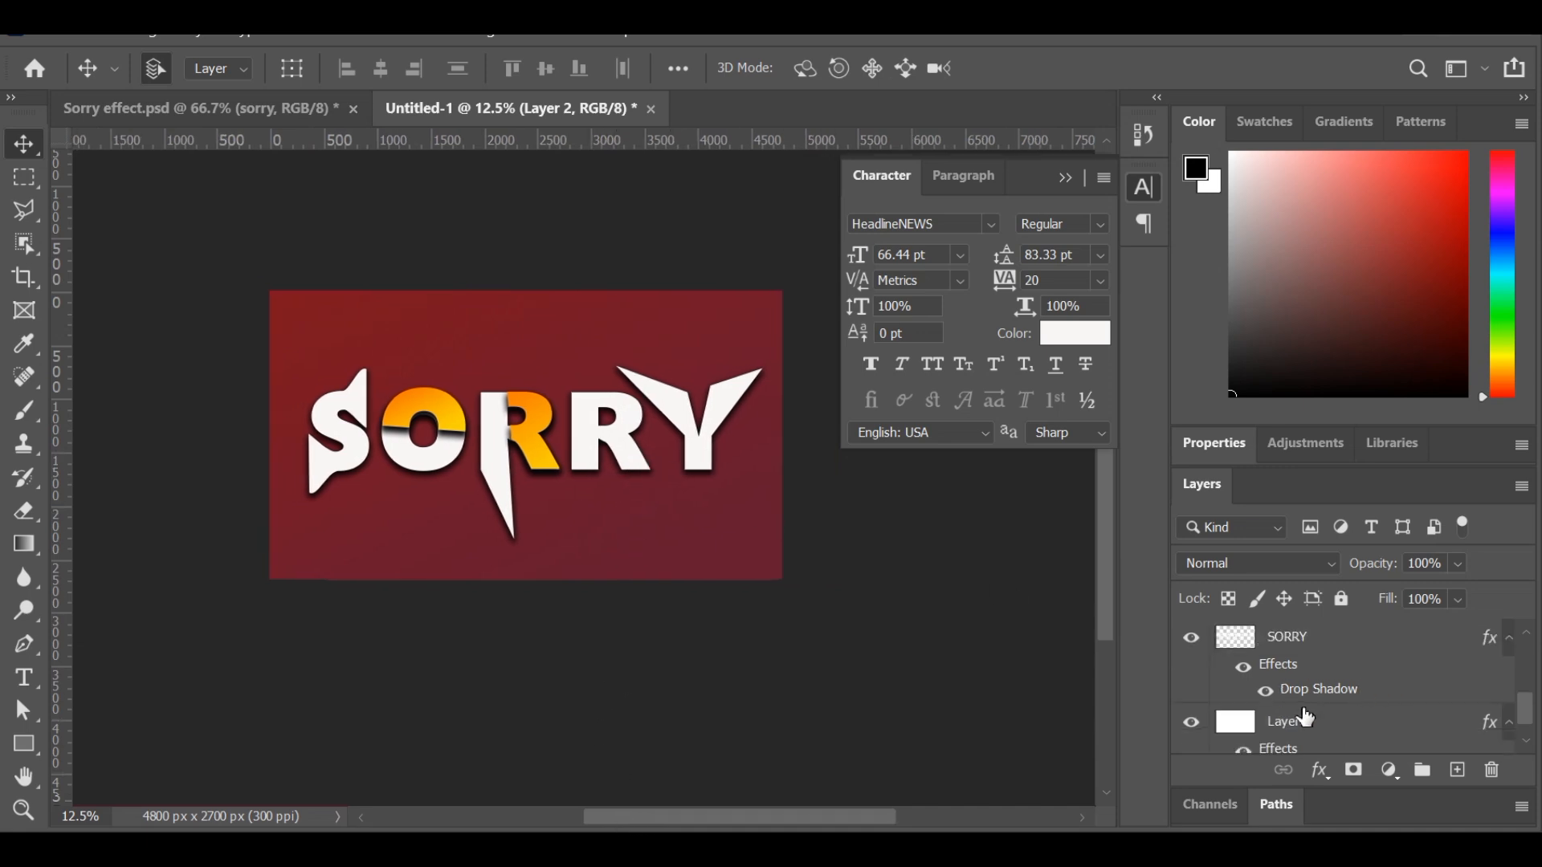
click(1288, 647)
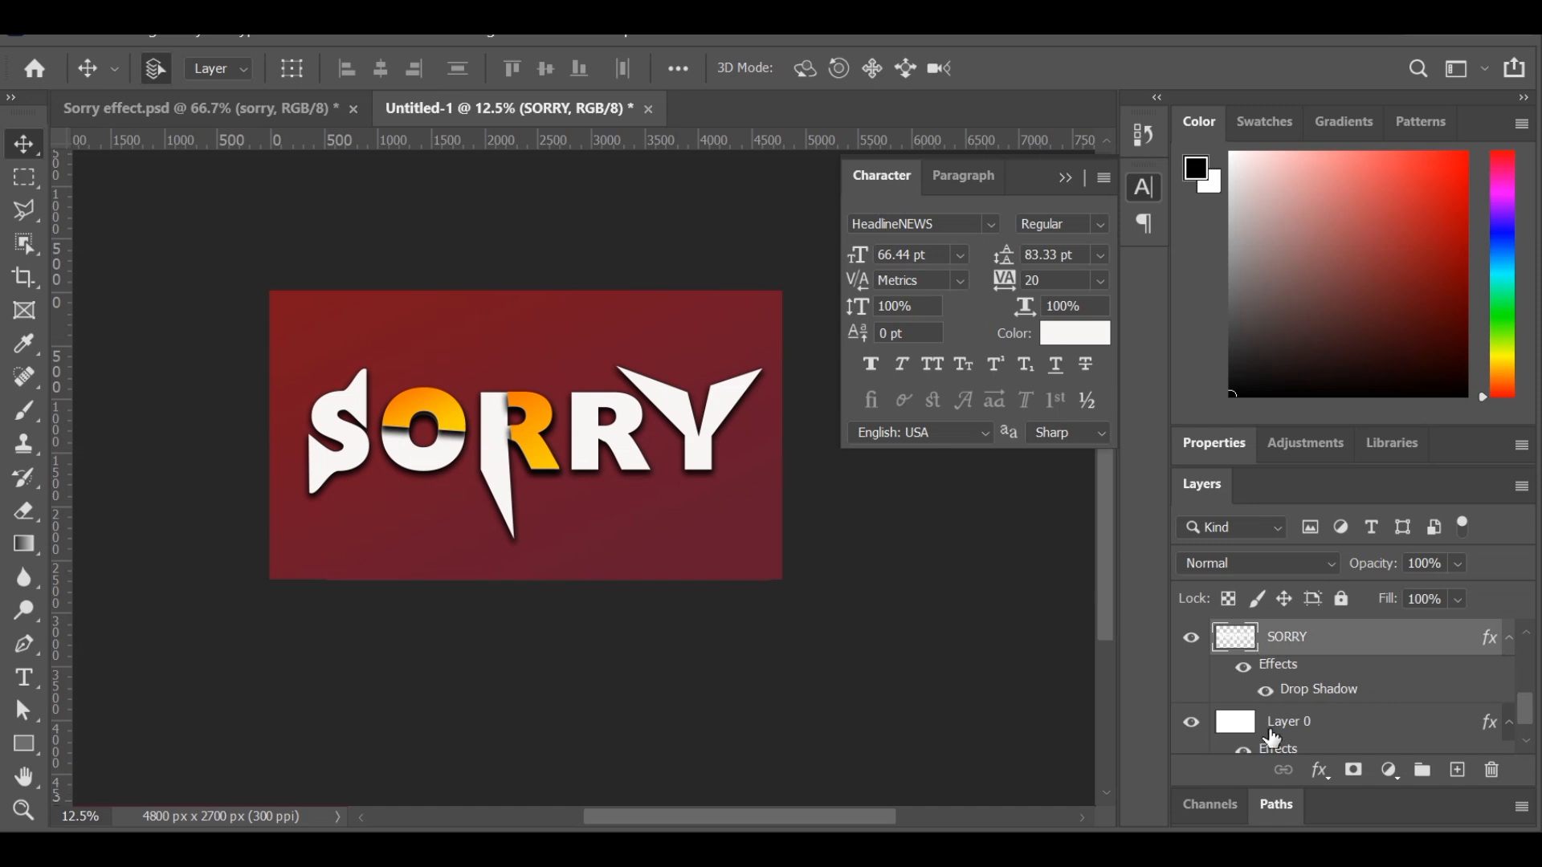
click(1319, 769)
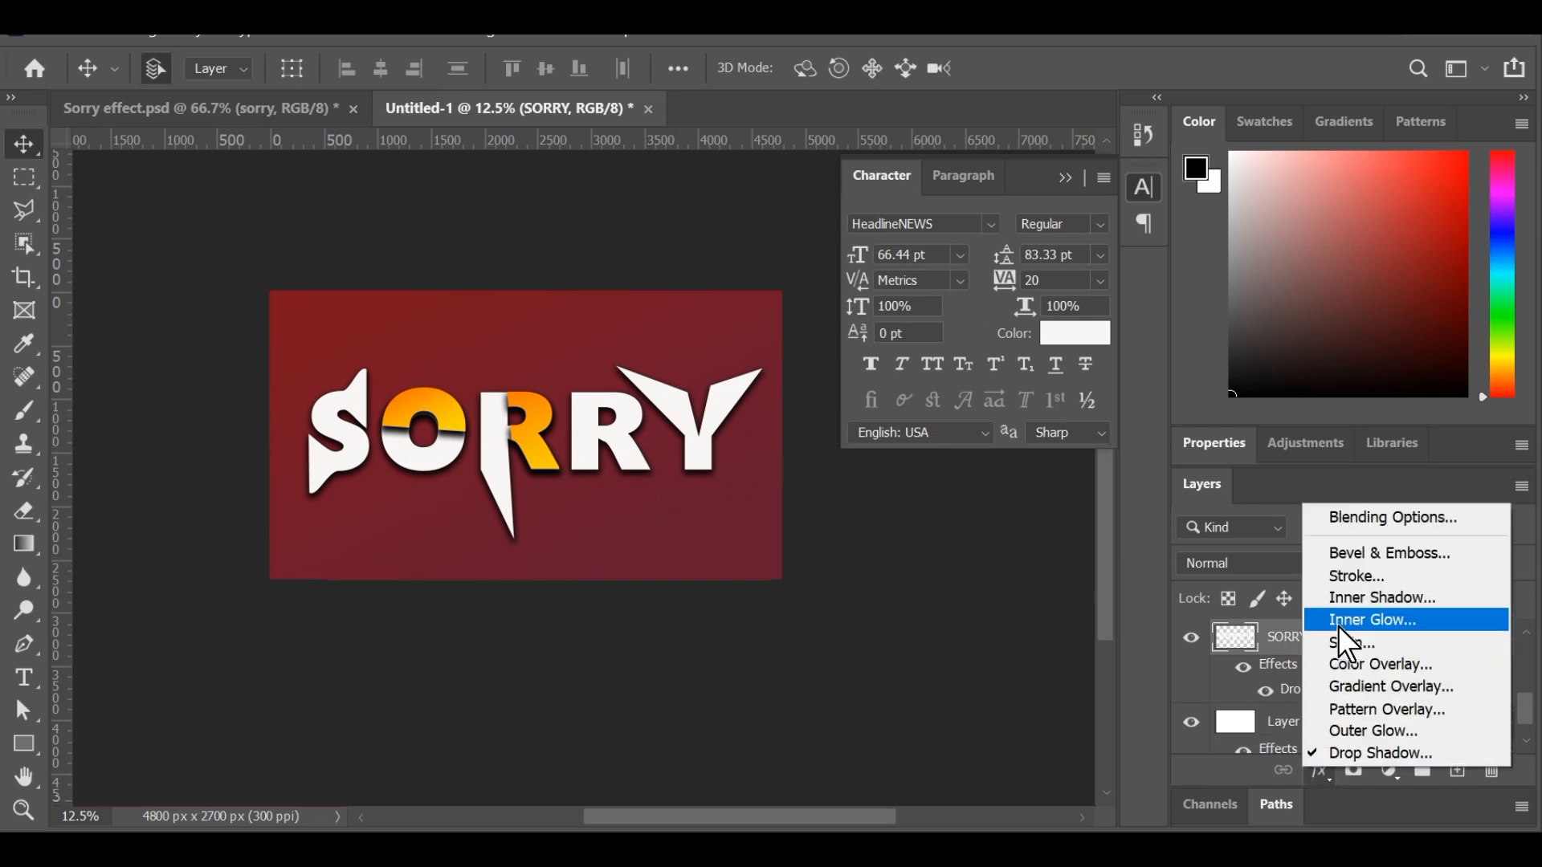
click(1341, 579)
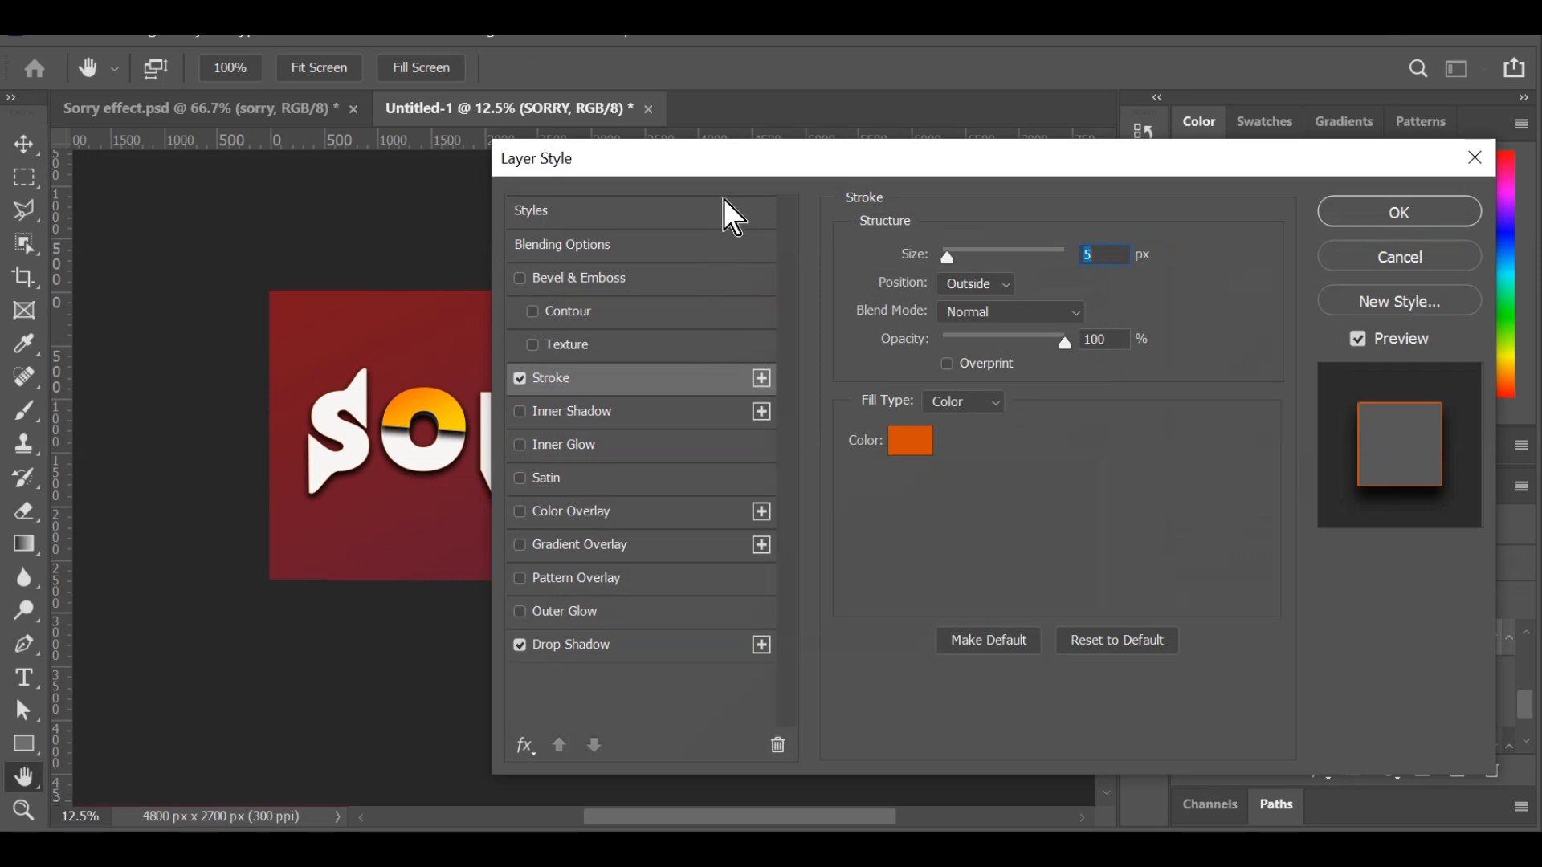
drag(753, 164, 1087, 158)
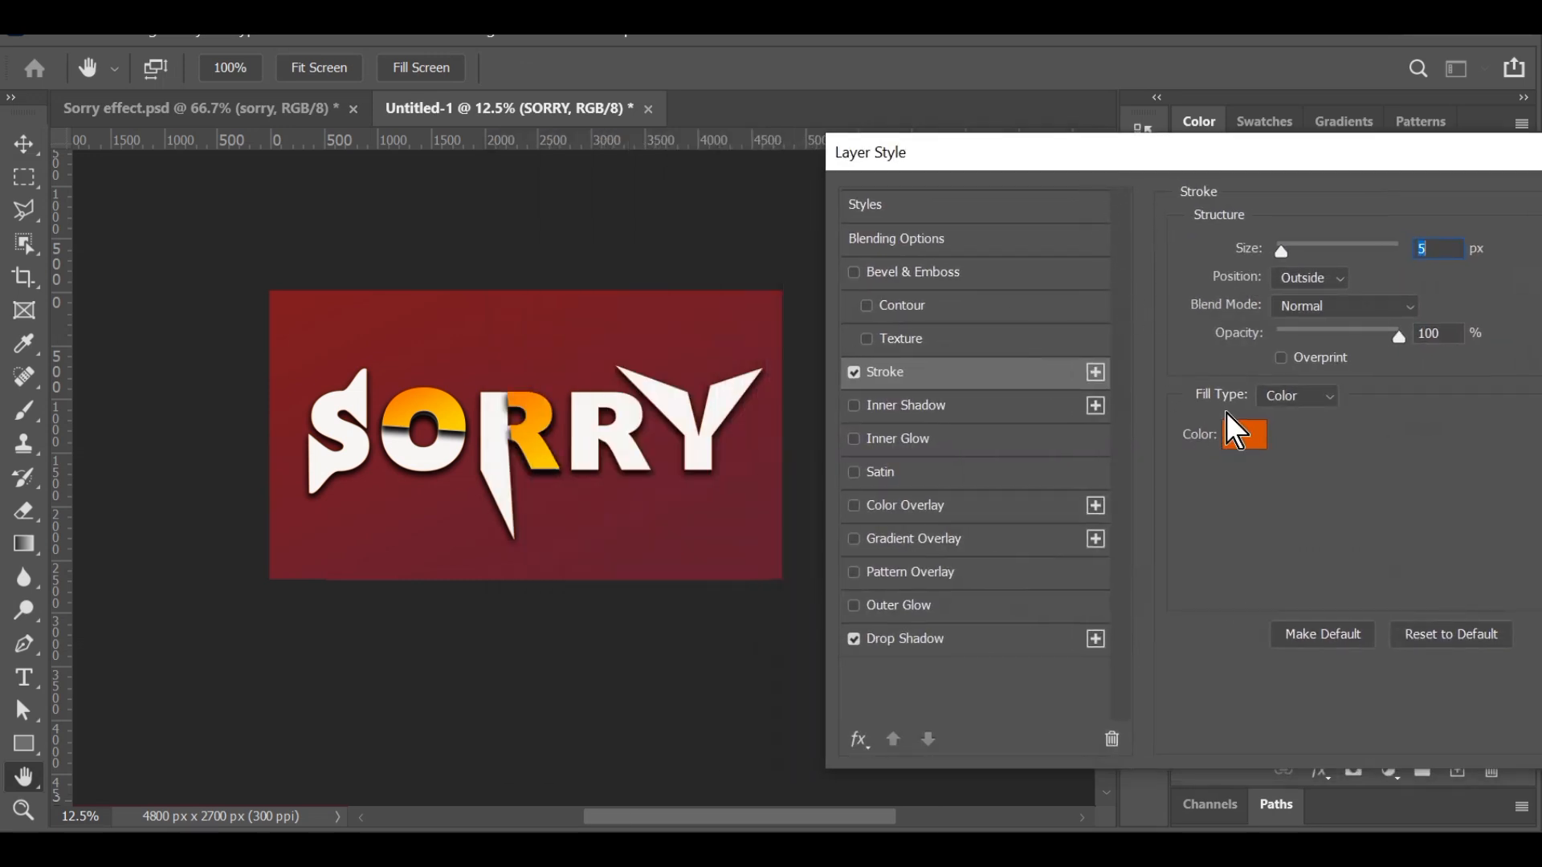
drag(1278, 249, 1296, 248)
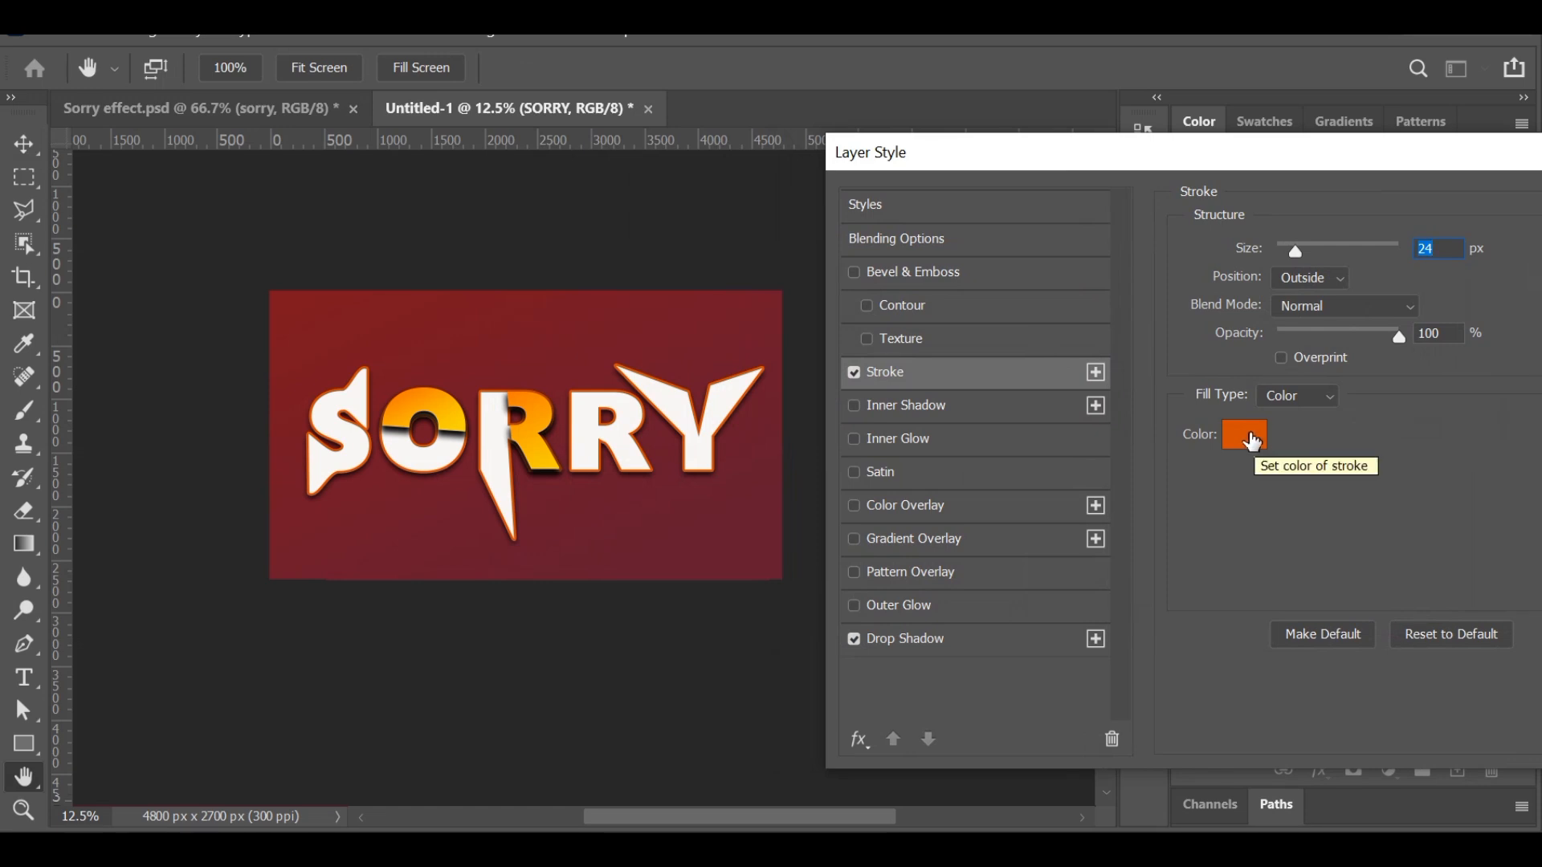
Set the stroke color to yellow ffc102 by sampling the first R's gradient and apply the layer style.
click(1251, 440)
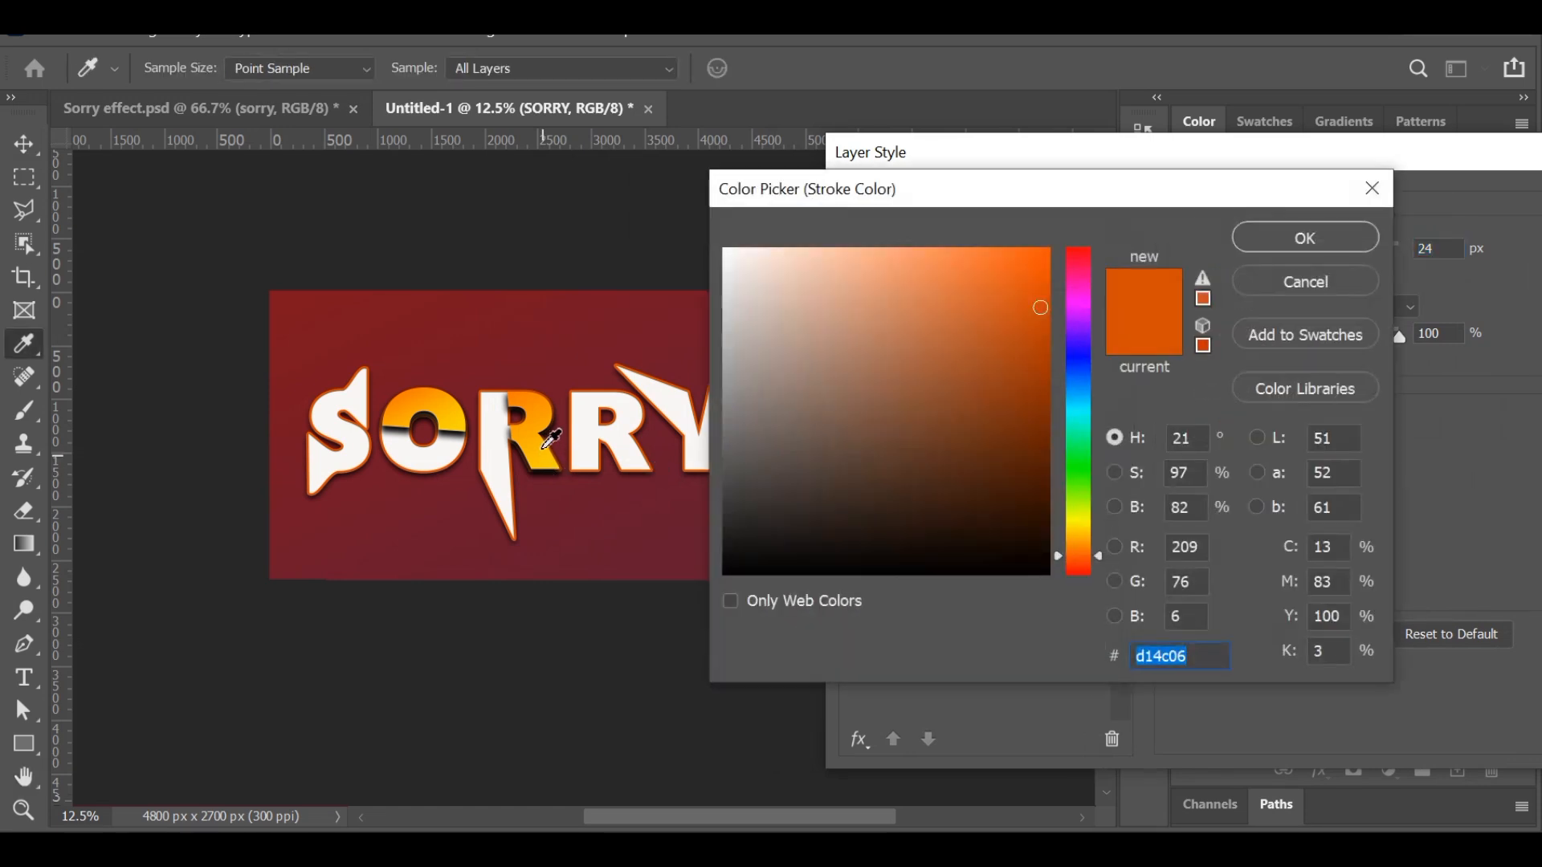
click(542, 445)
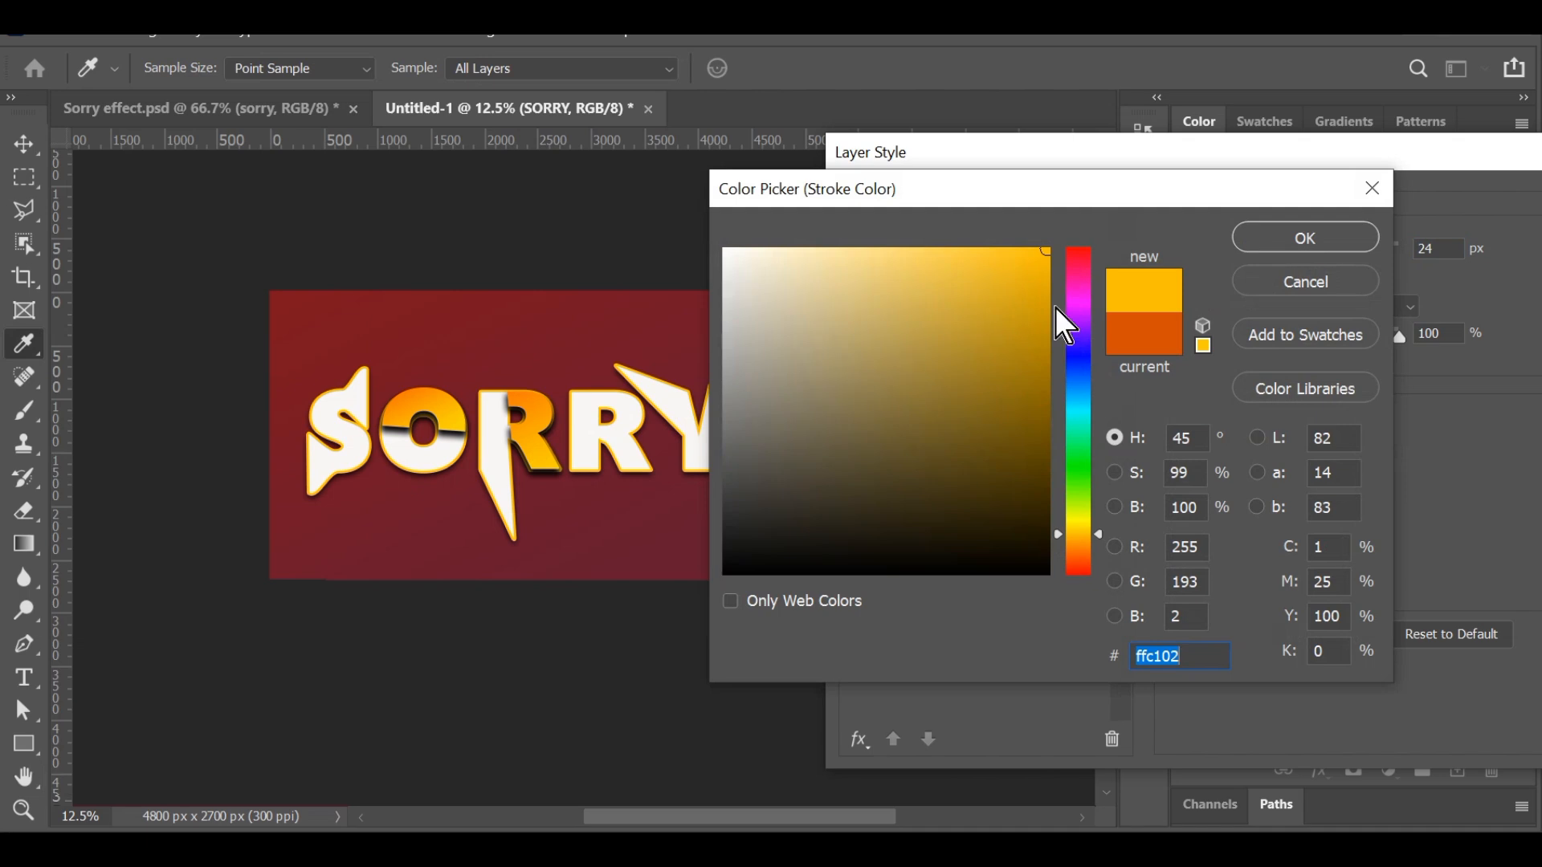
click(1262, 237)
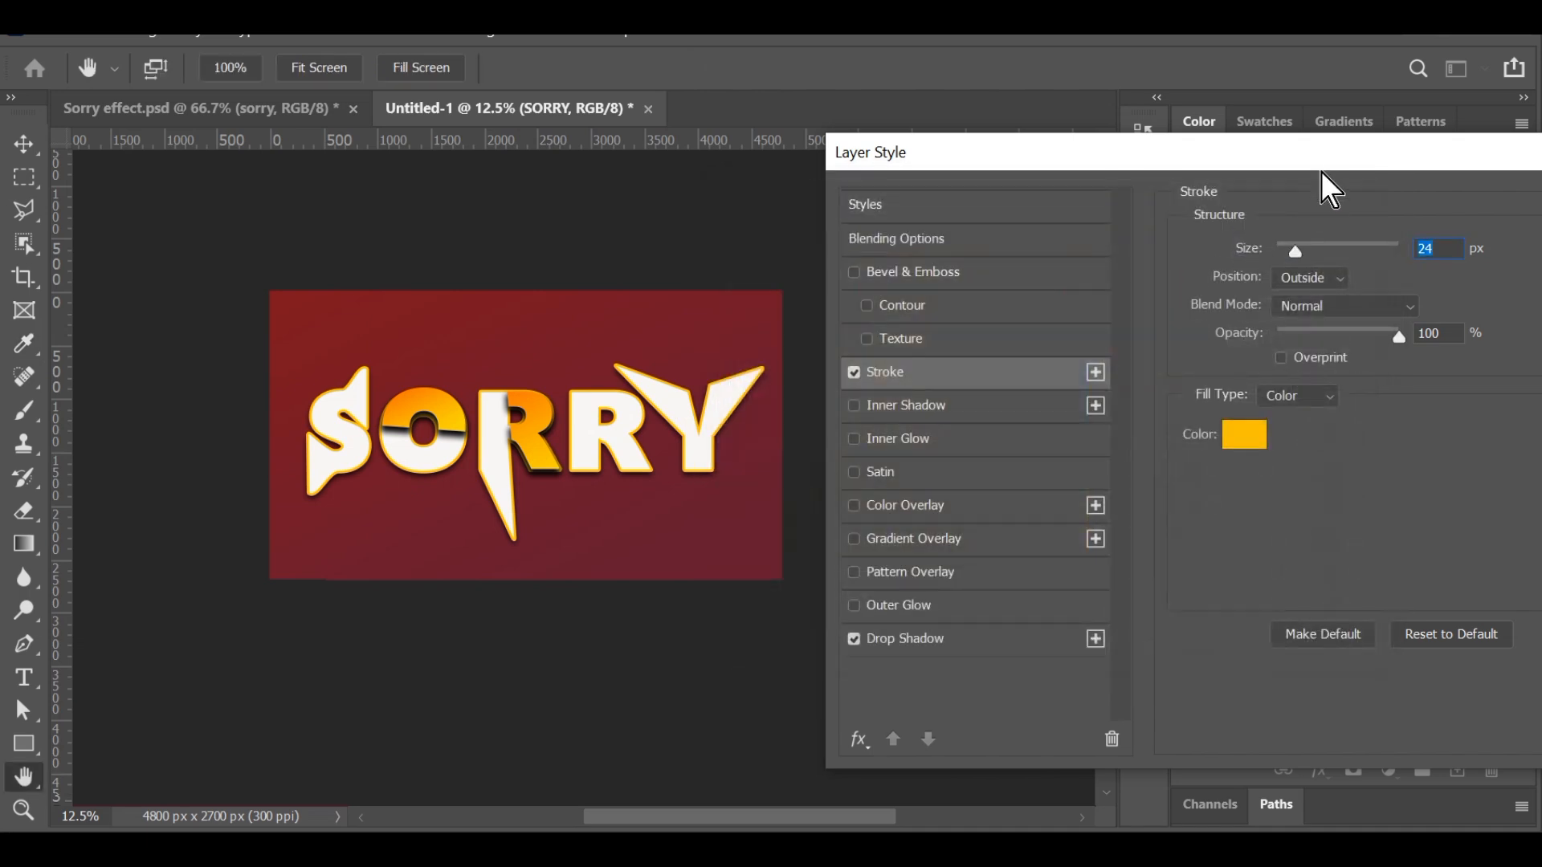
drag(1296, 163, 1052, 164)
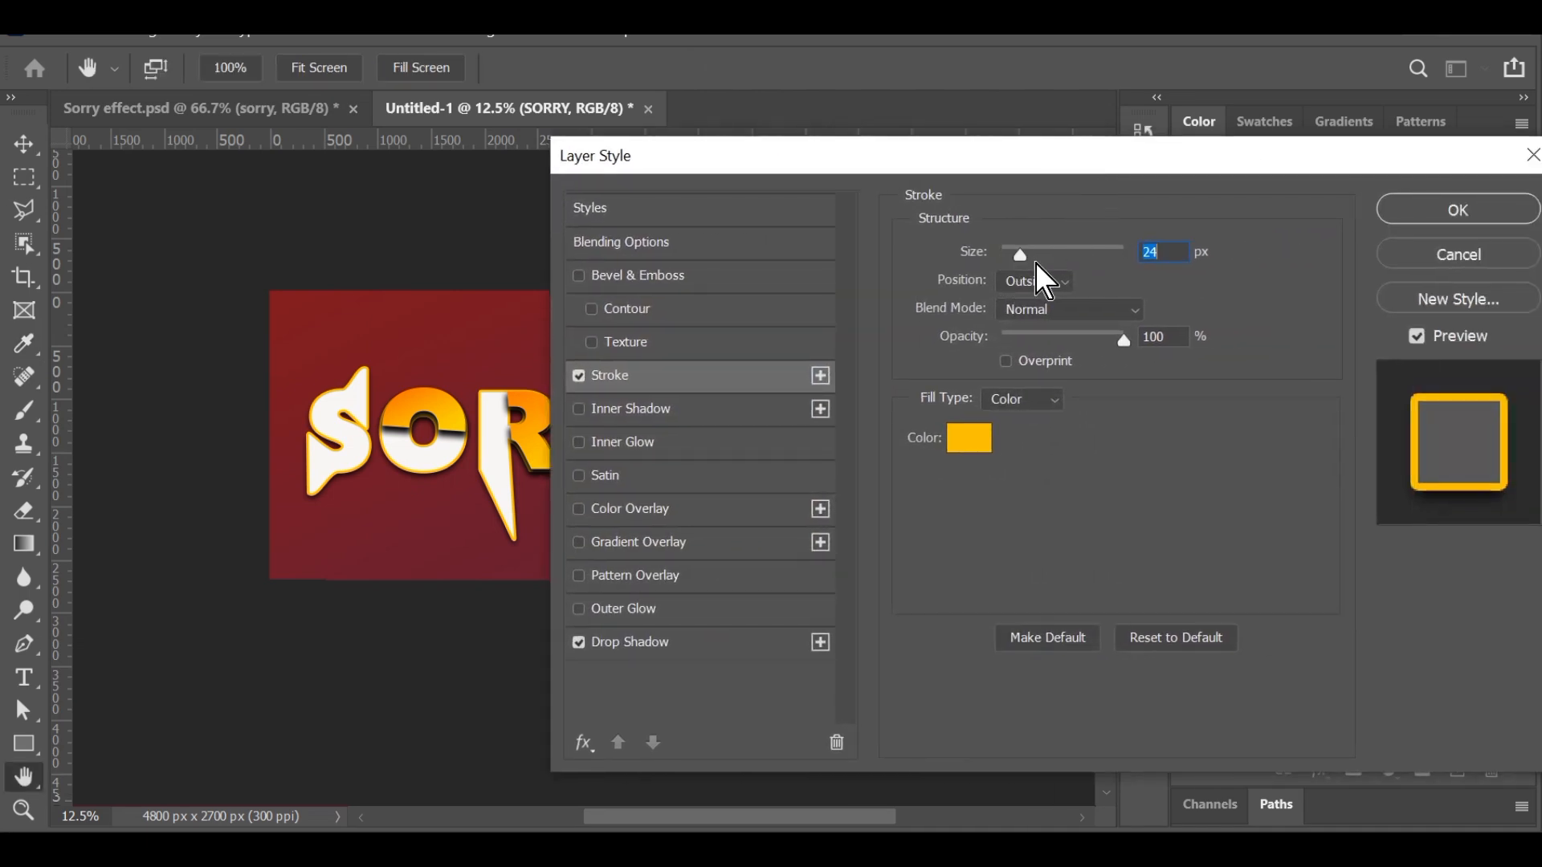
click(1458, 196)
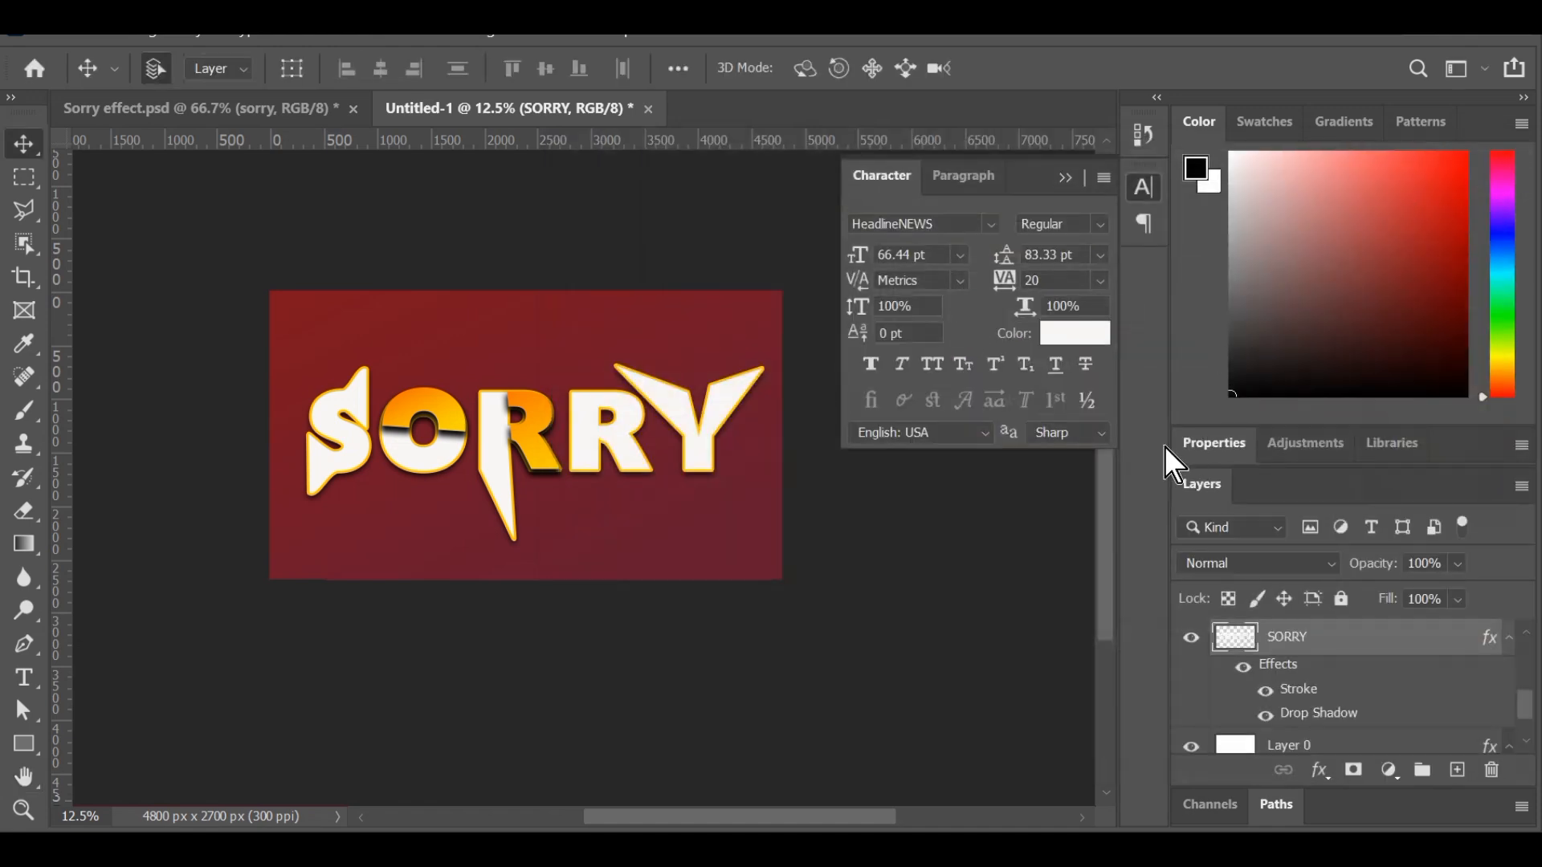
key(ctrl+plus)
key(ctrl+plus)
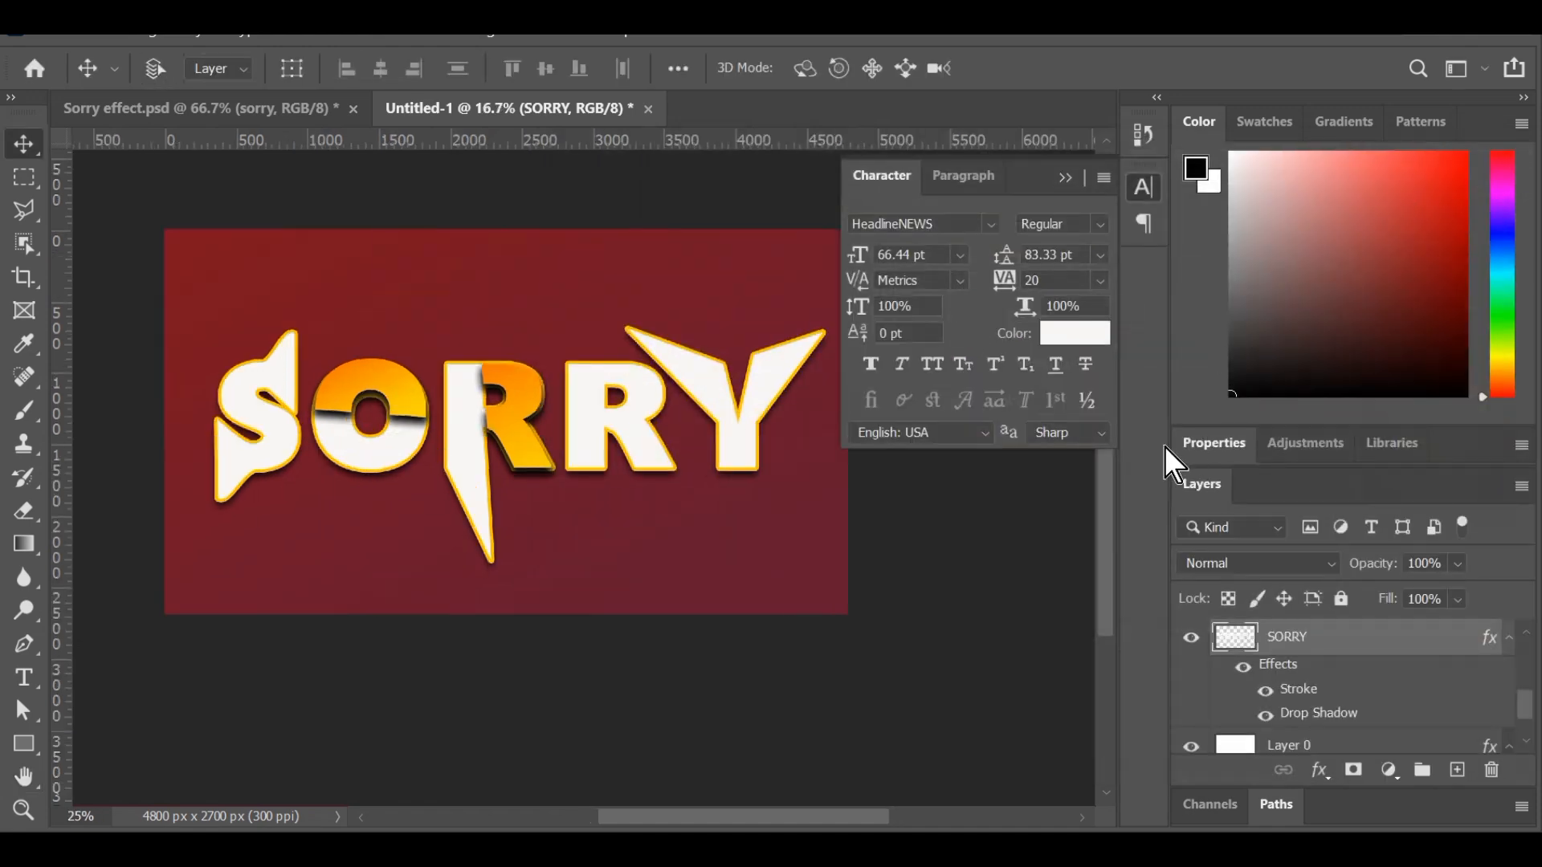
key(ctrl)
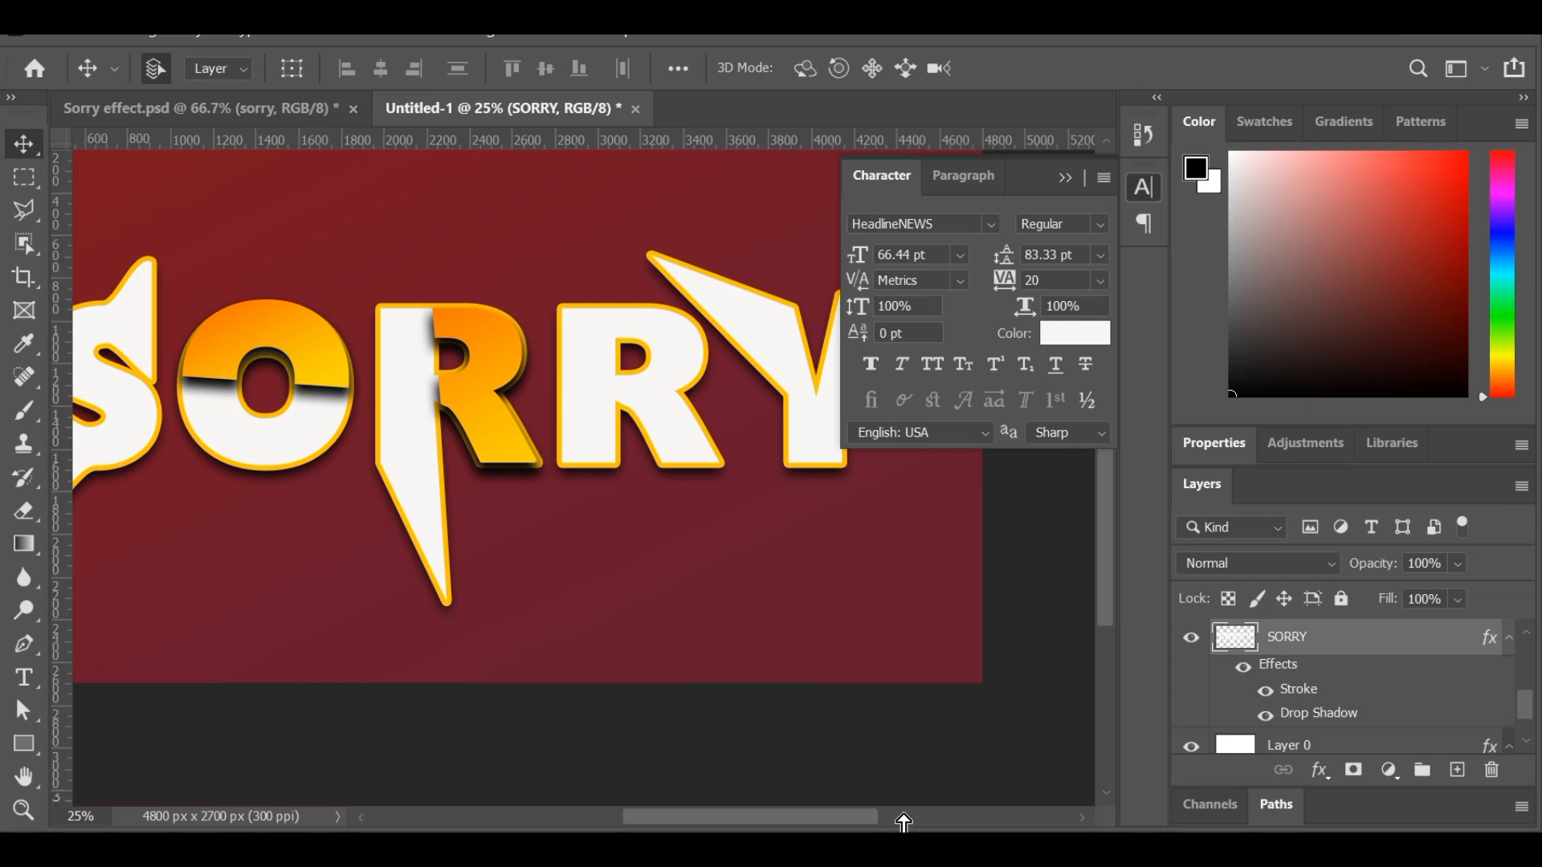
drag(863, 821, 831, 827)
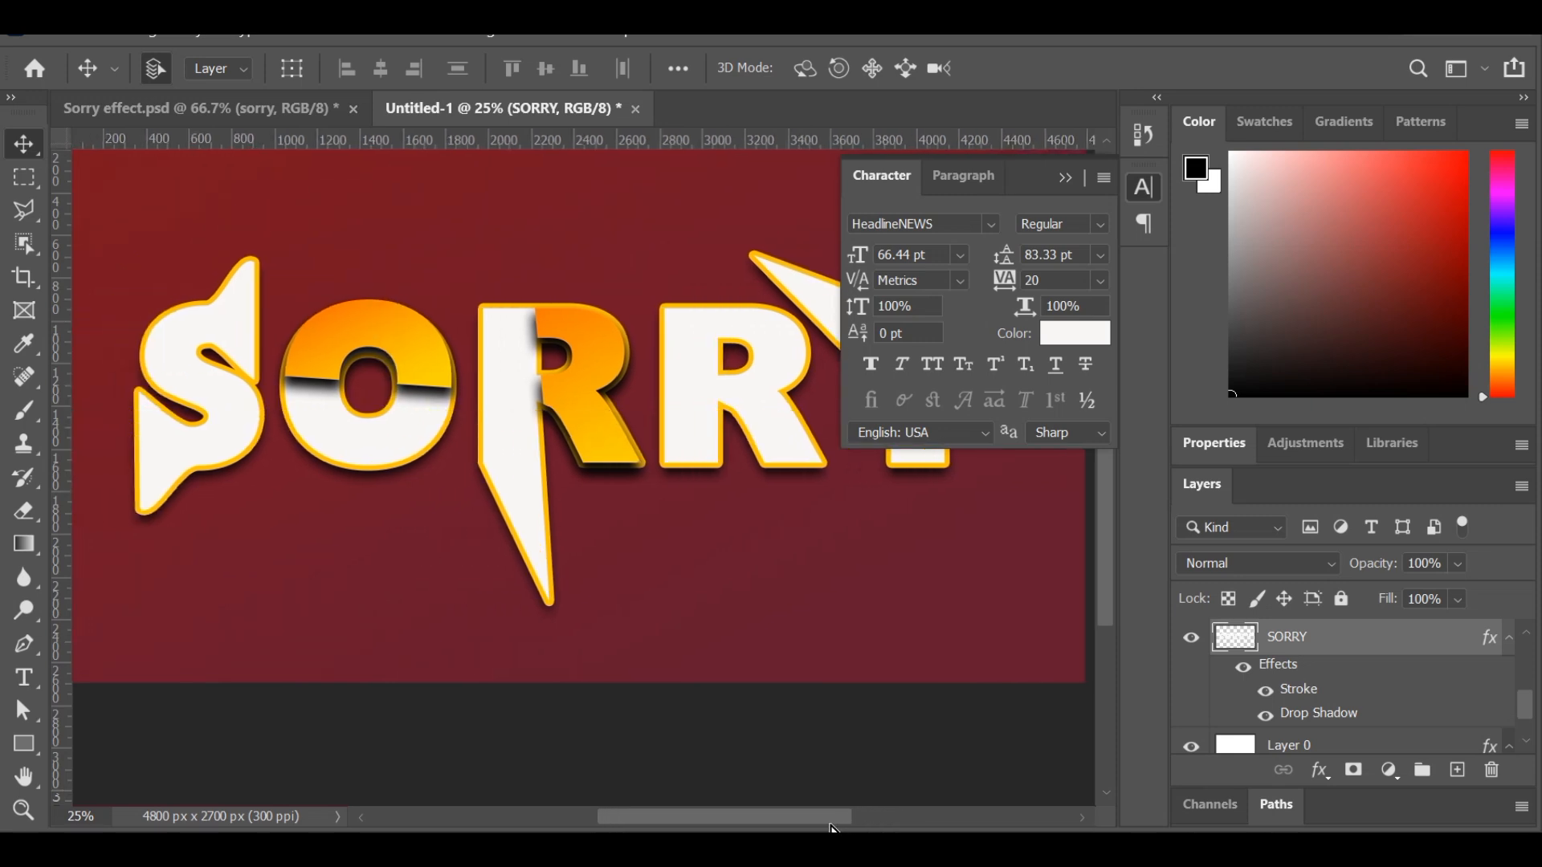